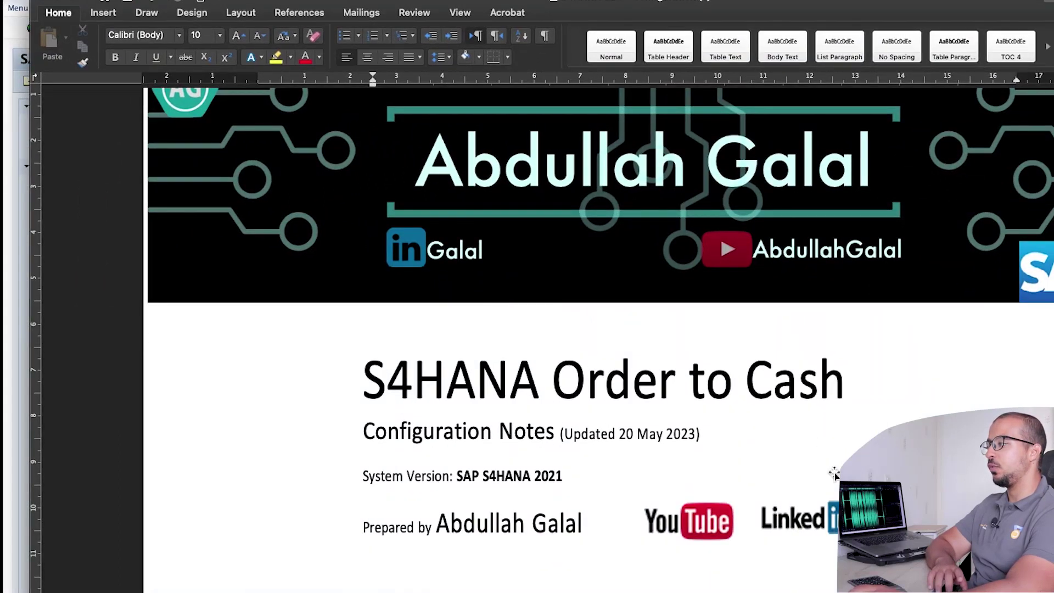
- Scroll the Word configuration notes' table of contents, then minimise Word to reveal SAP Easy Access
scroll(785, 343, down, 5)
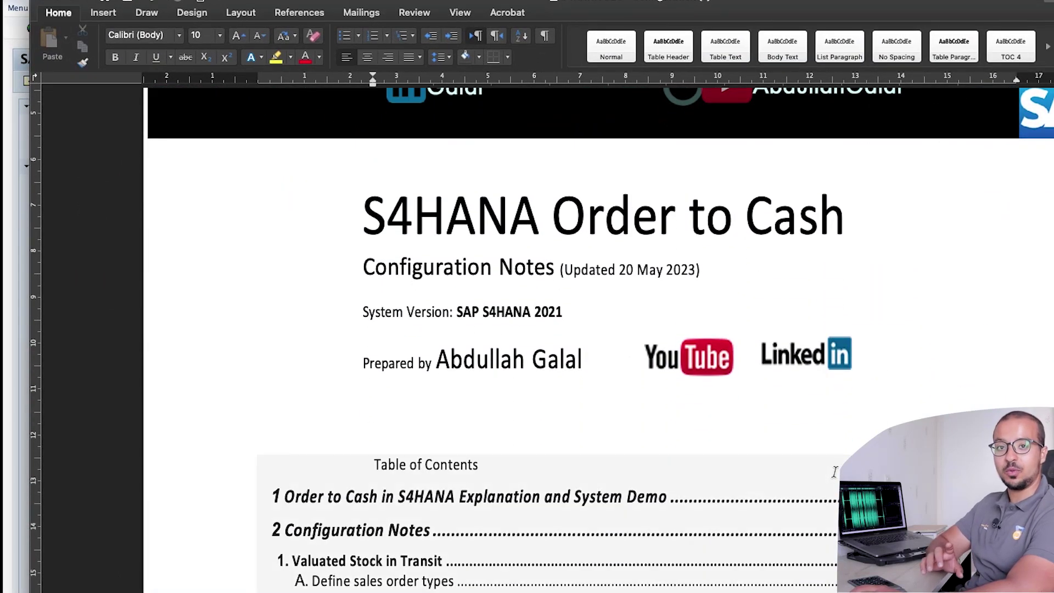
scroll(750, 471, down, 20)
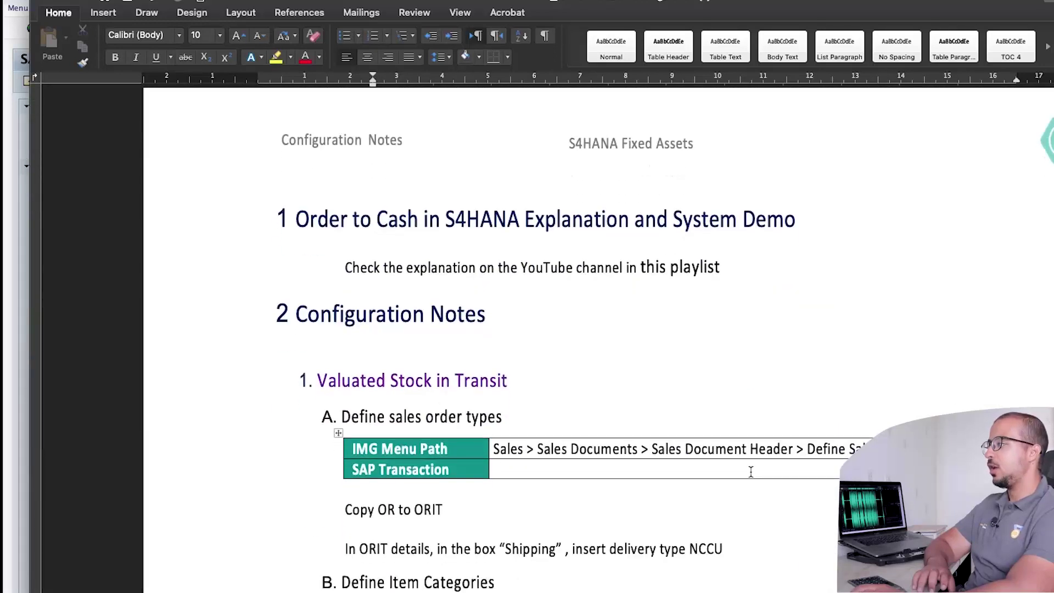
scroll(751, 471, up, 10)
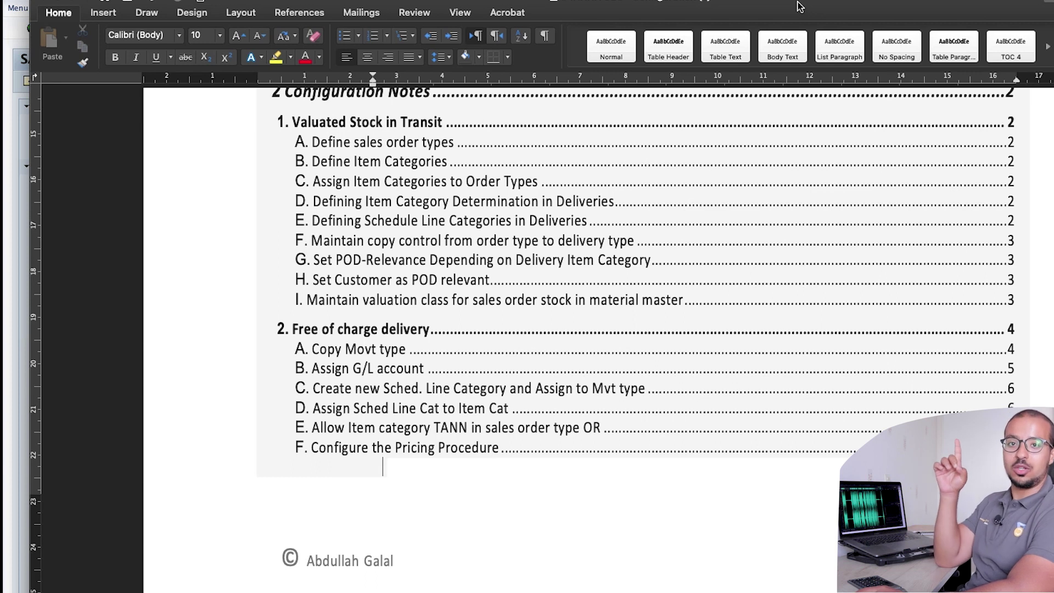
double_click(848, 3)
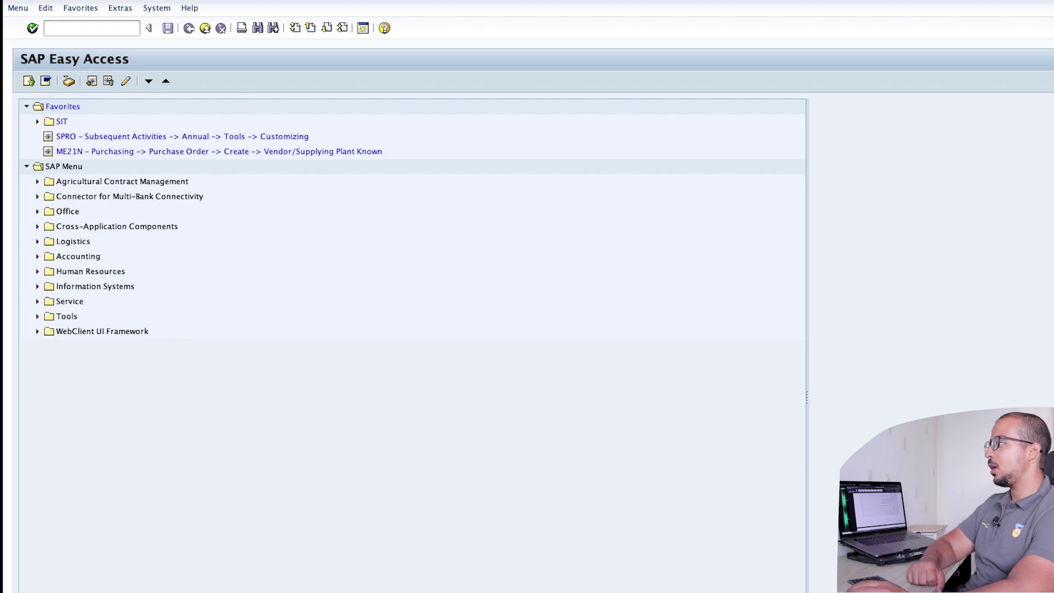
- Start VA01 and create a standard order of type OR with distribution channel 10 and division 00
click(324, 377)
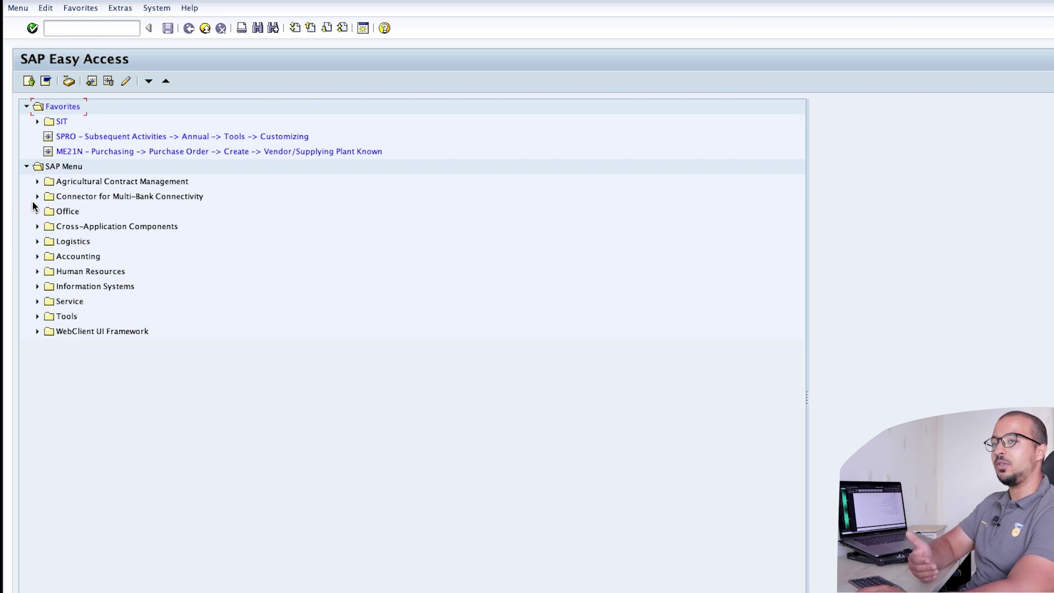
click(99, 32)
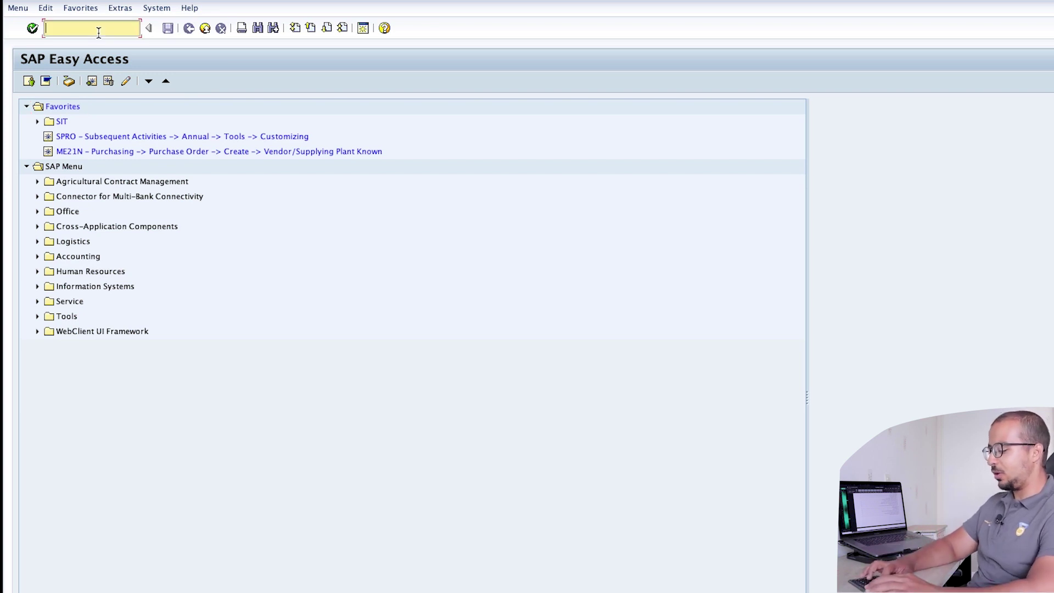
text(va01)
key(Return)
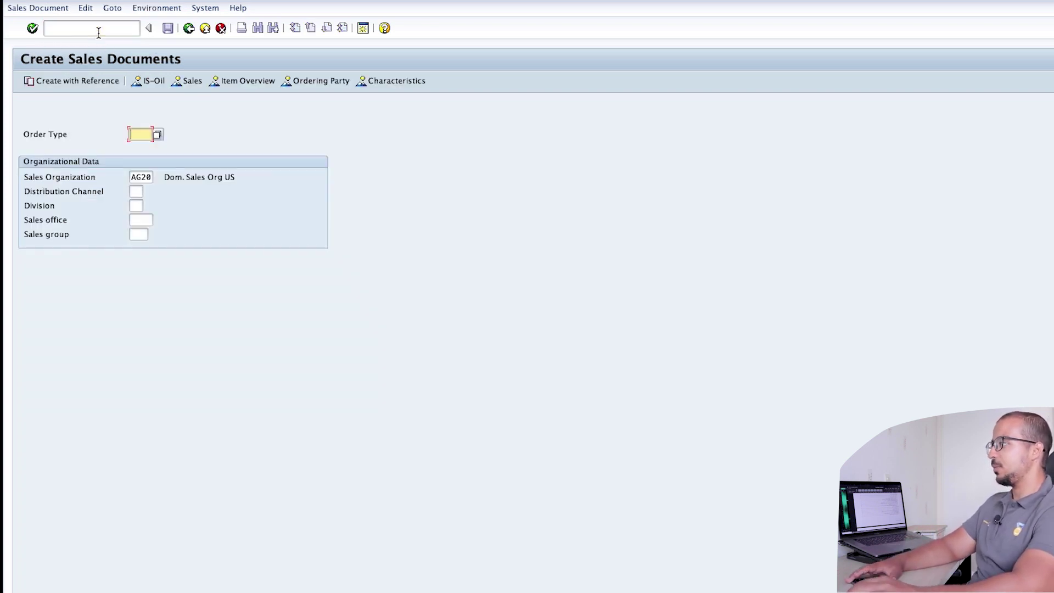
text(or)
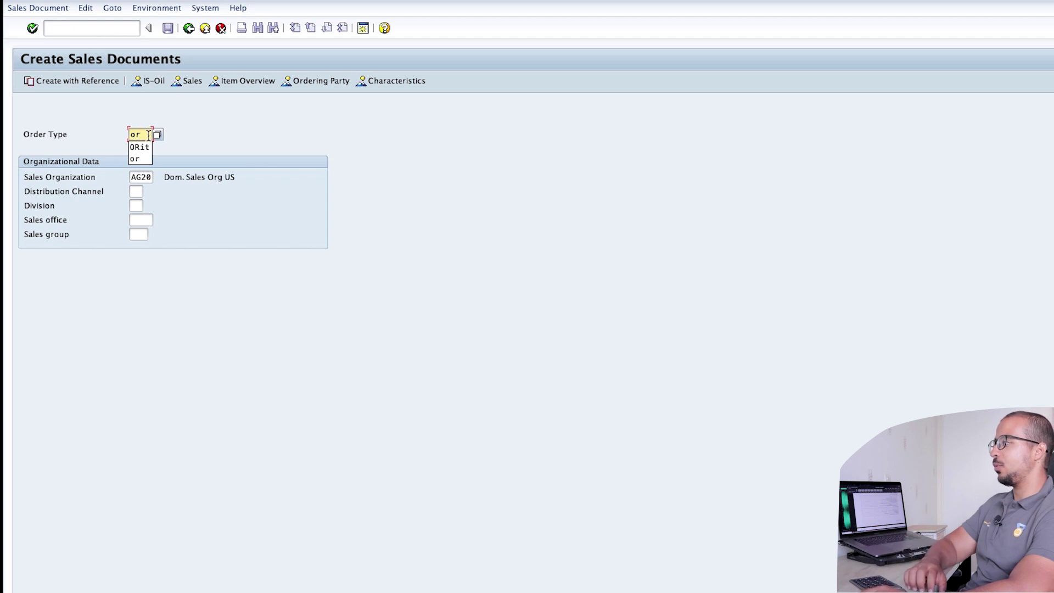
click(136, 191)
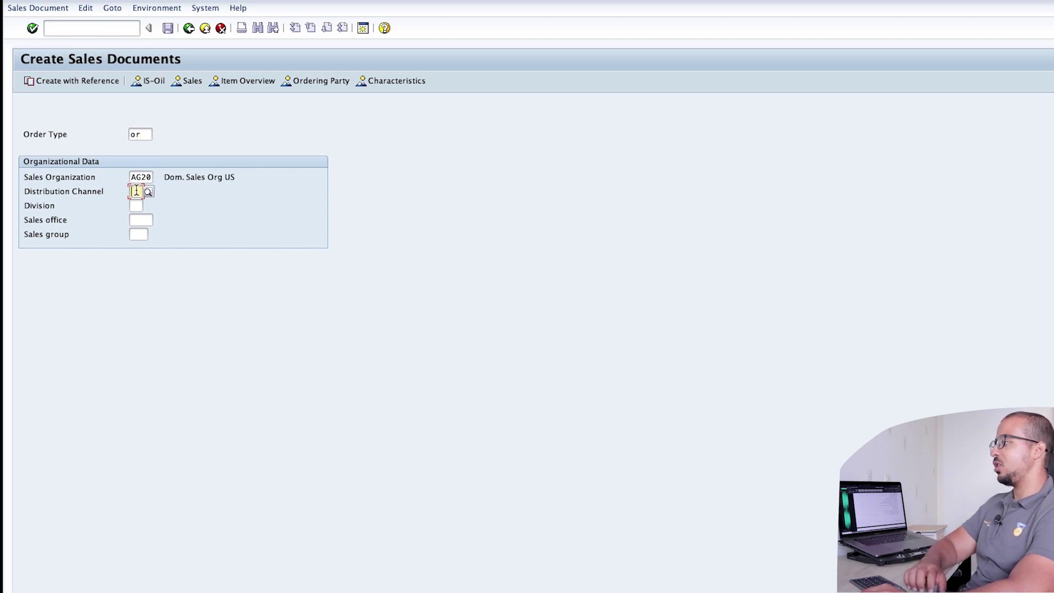
text(10)
key(Tab)
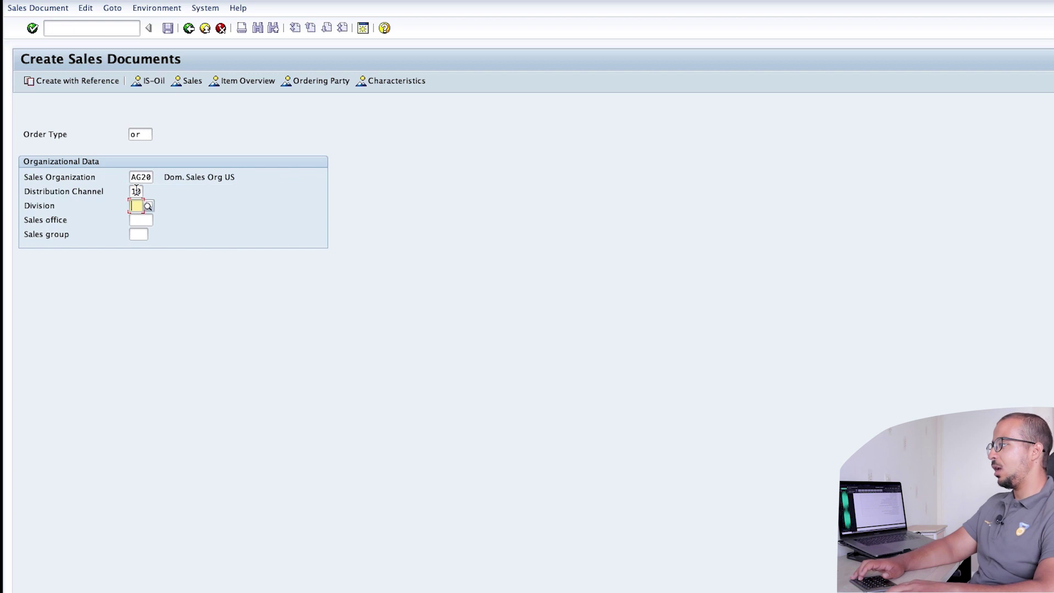
text(00)
key(Return)
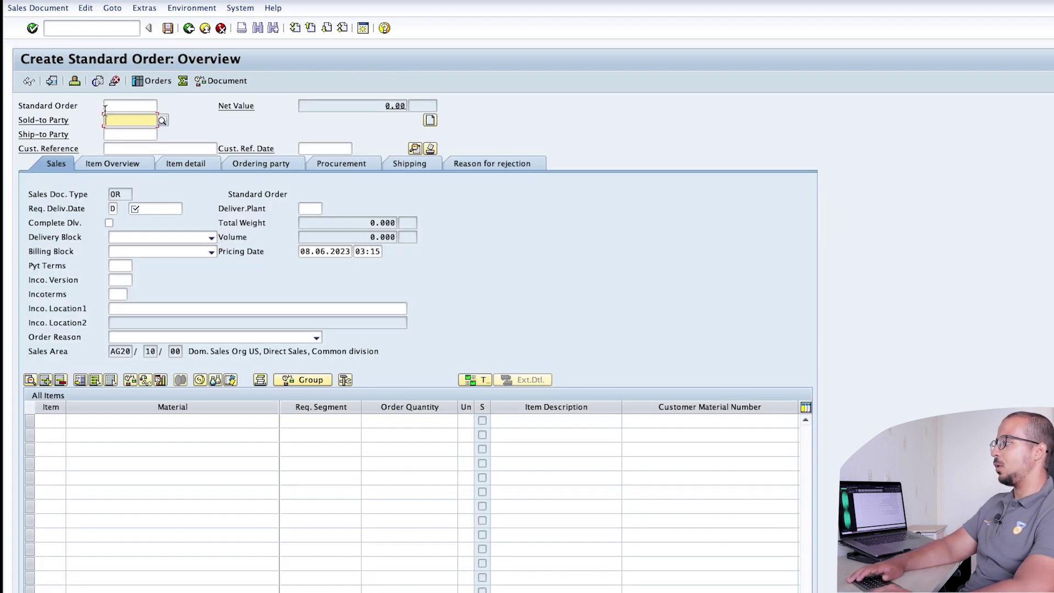
- Enter the sold-to customer and customer reference 'FOC Demo 1'
text(566)
key(Return)
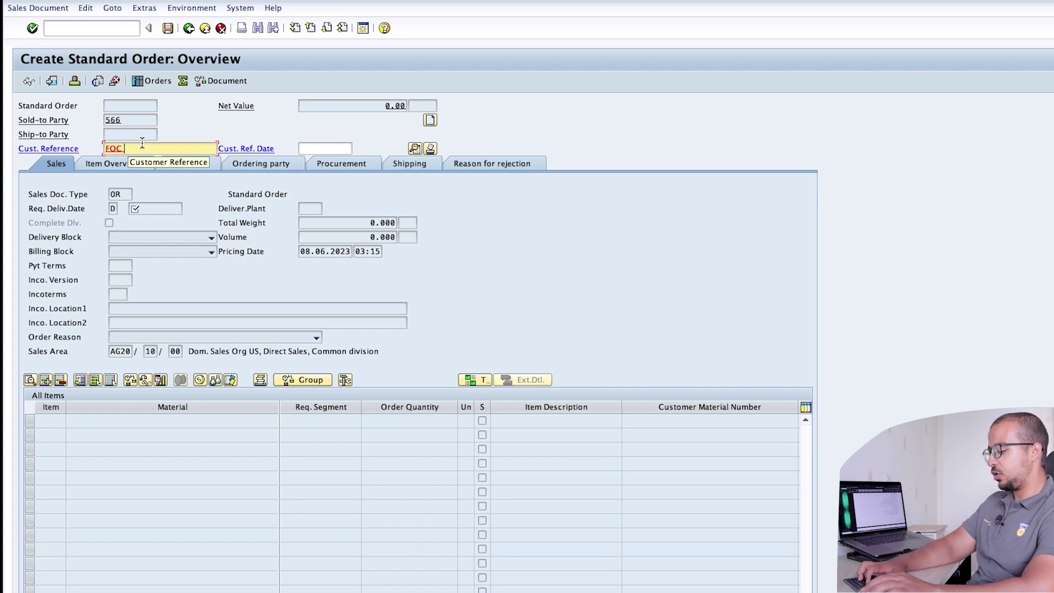
text(FOC Demo 1)
key(Return)
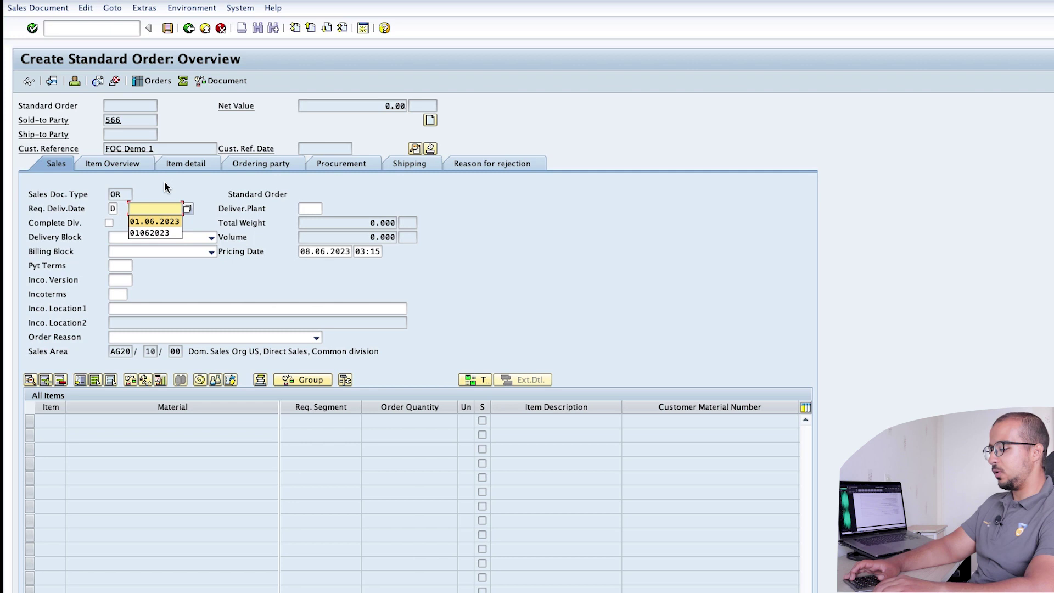
- Set requested delivery date 01.07.2023 and add item 10: material FG01, quantity 100 PC
text(01072023)
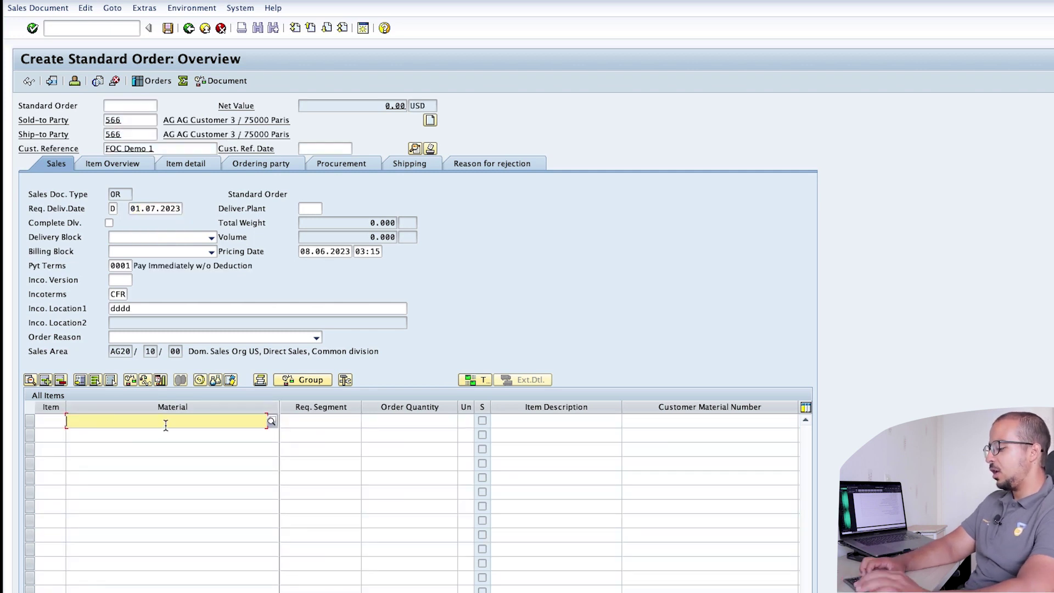
text(FG)
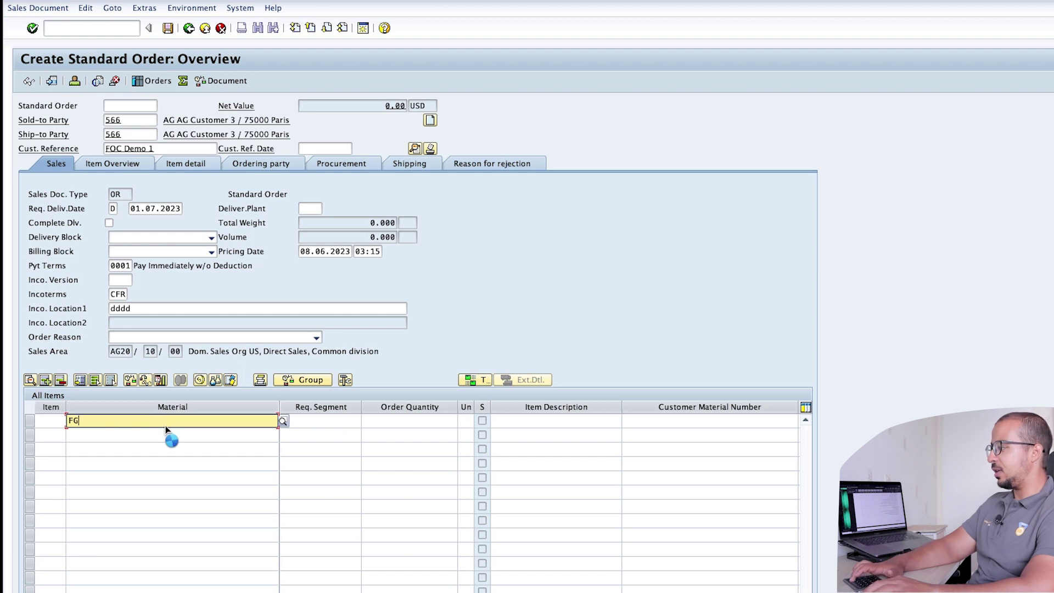
text(01)
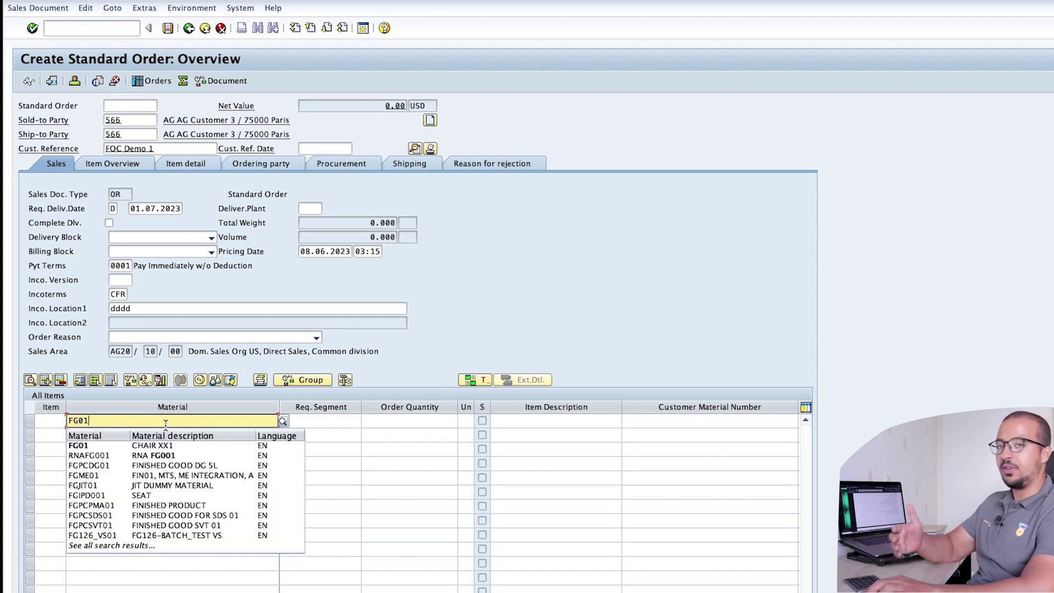
key(Return)
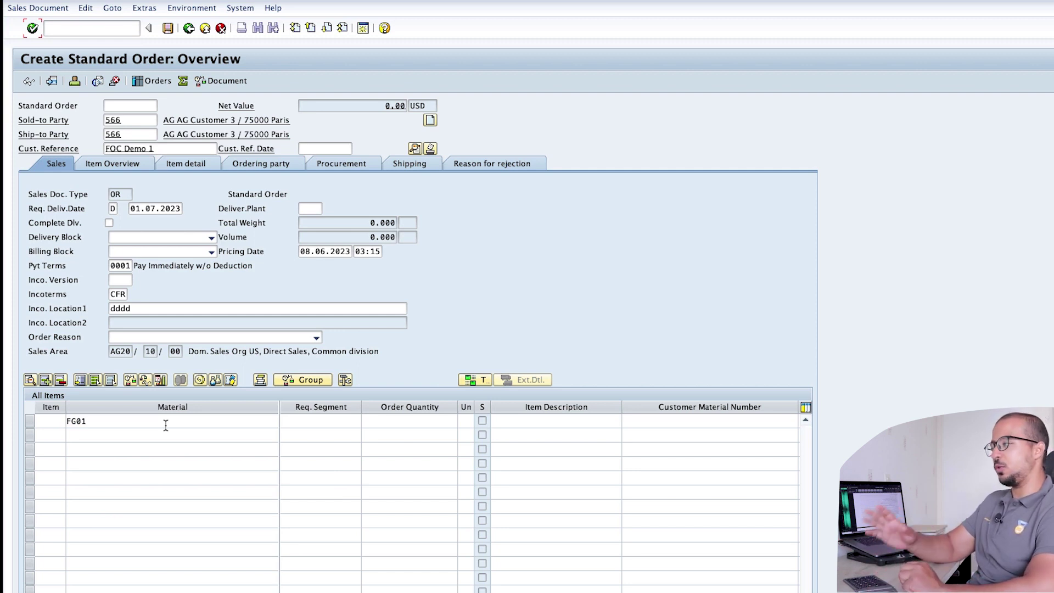
click(166, 423)
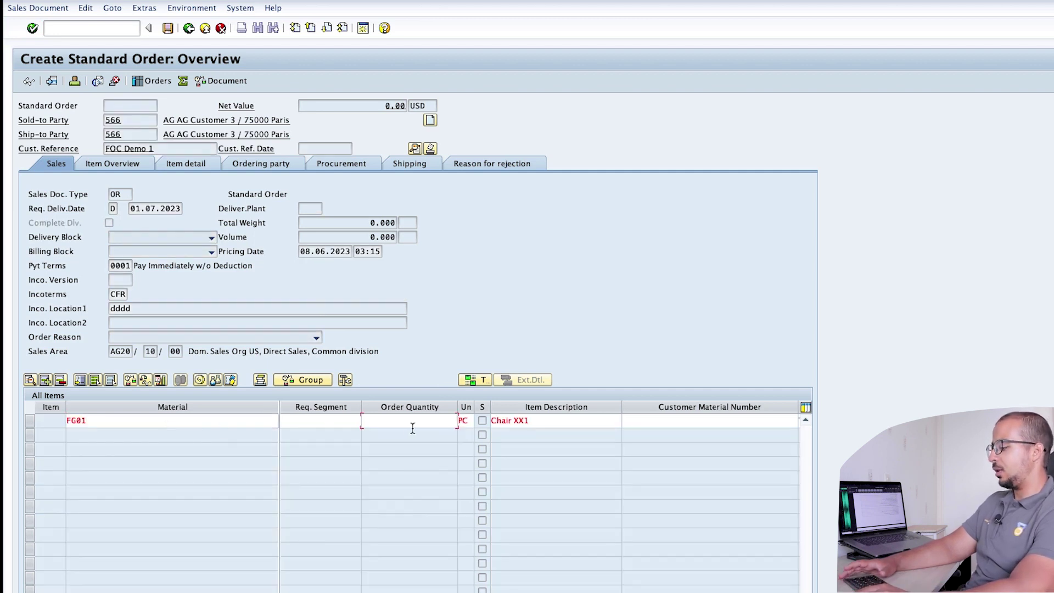
text(100)
key(Return)
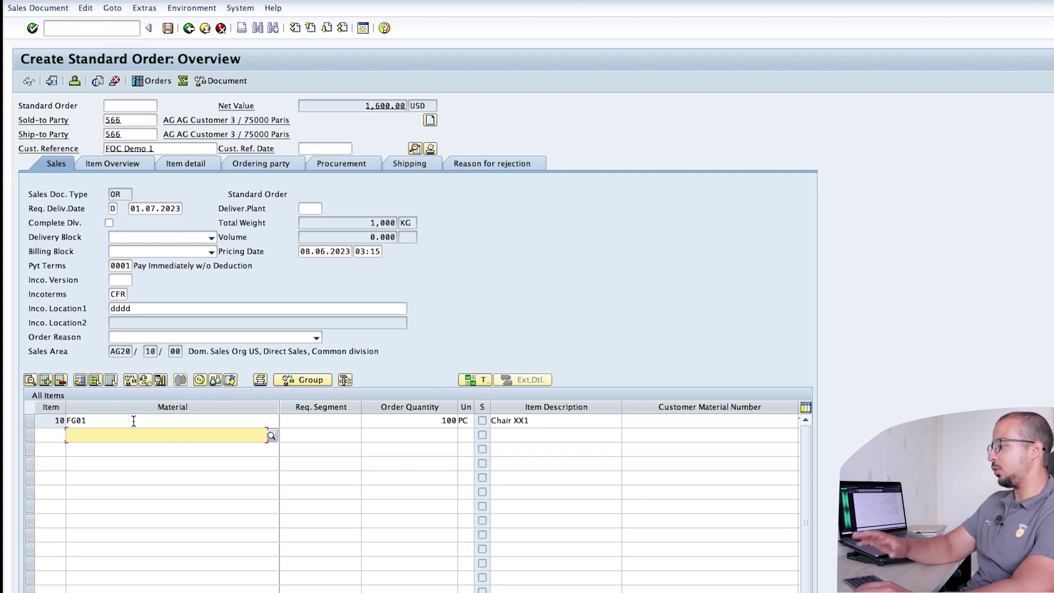
click(27, 420)
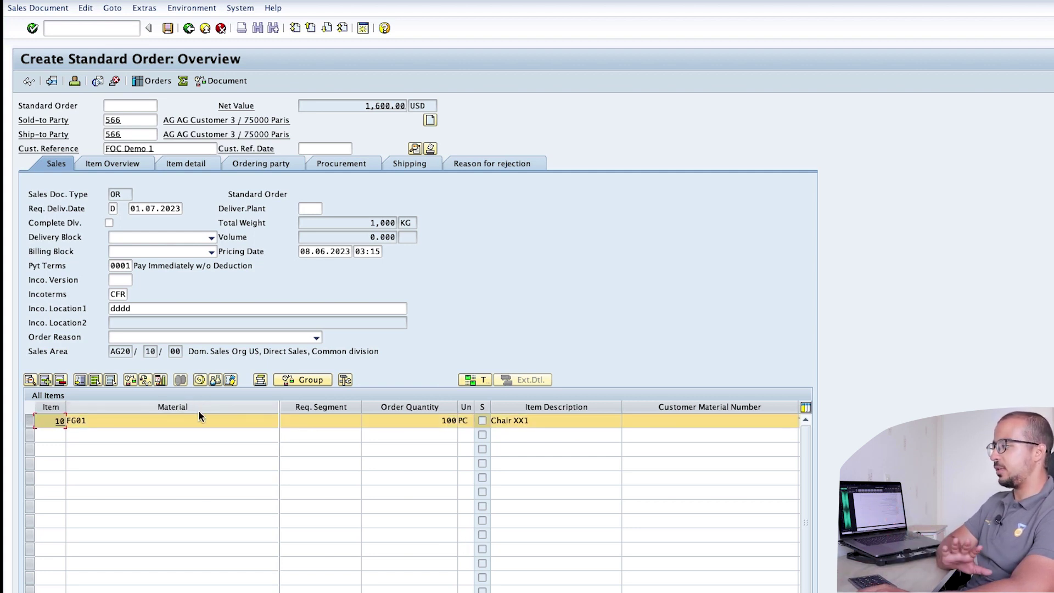
click(199, 380)
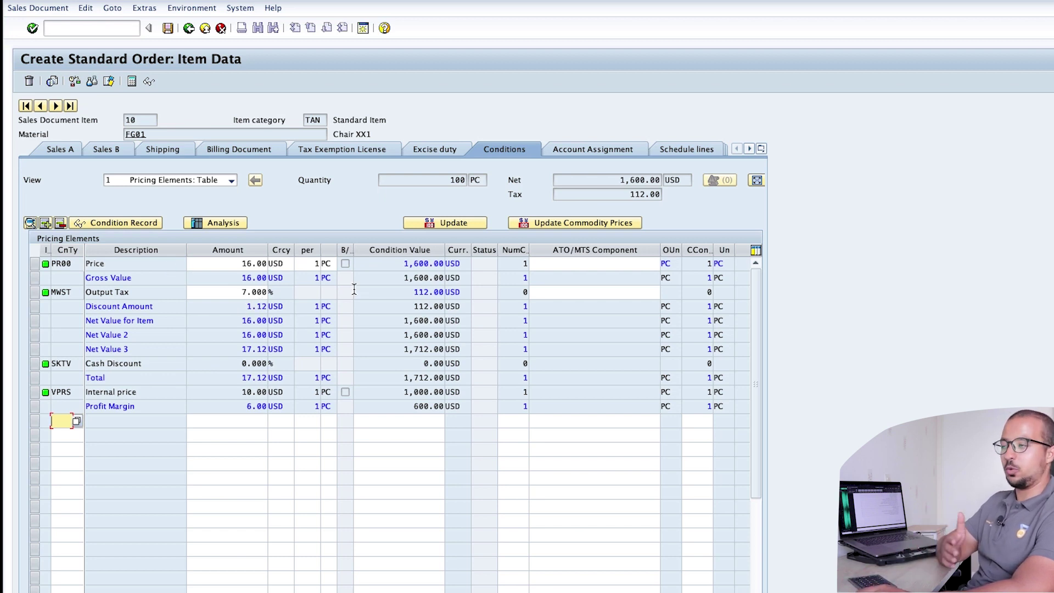
drag(401, 264, 460, 266)
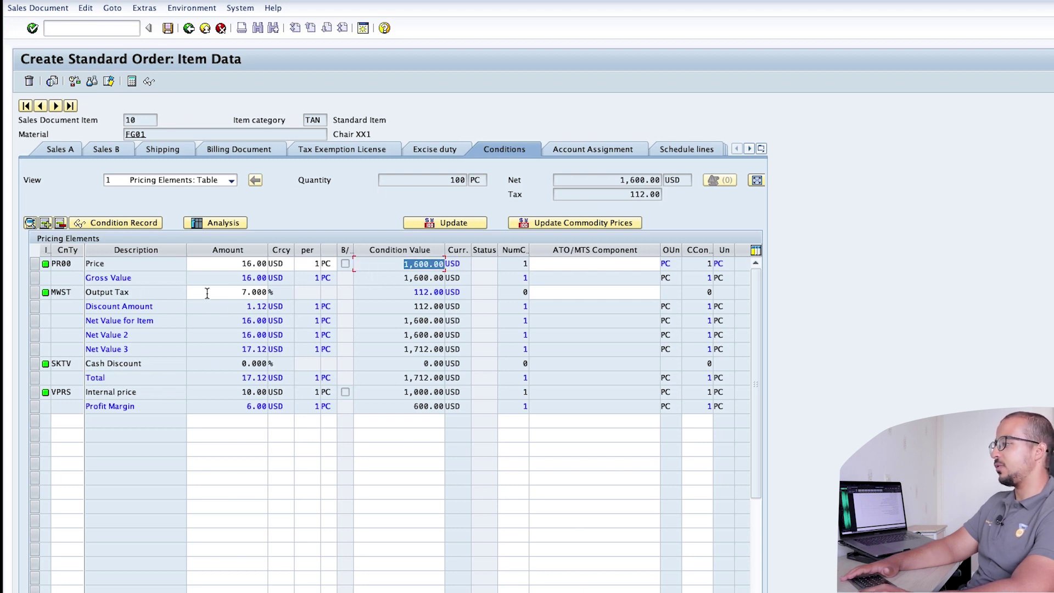
double_click(207, 294)
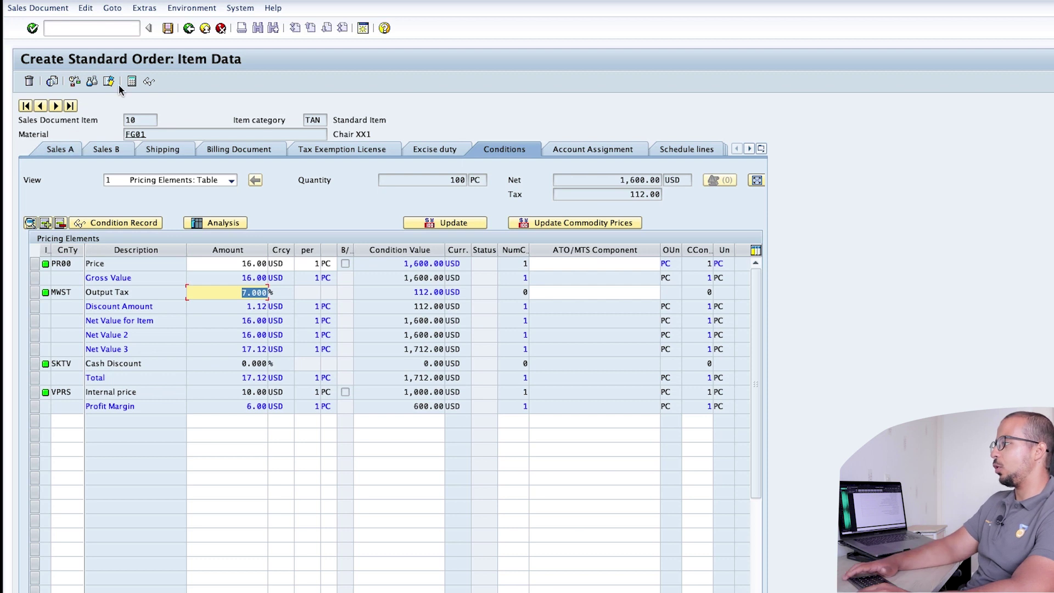
click(190, 29)
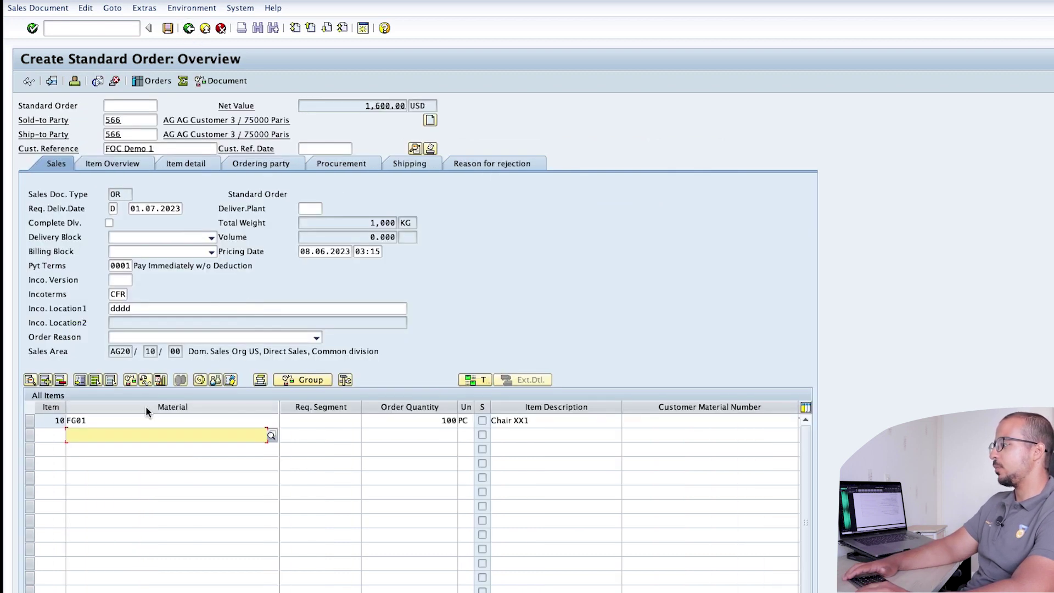
- Change item 10's item category from TAN to TANN and reprice the item
scroll(645, 406, right, 4)
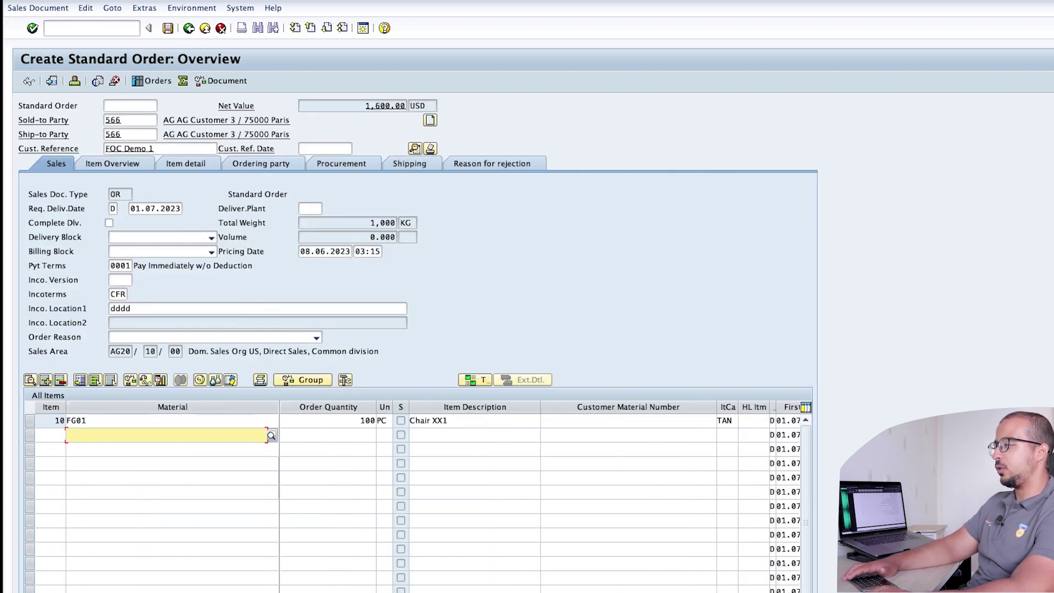
drag(645, 406, 672, 407)
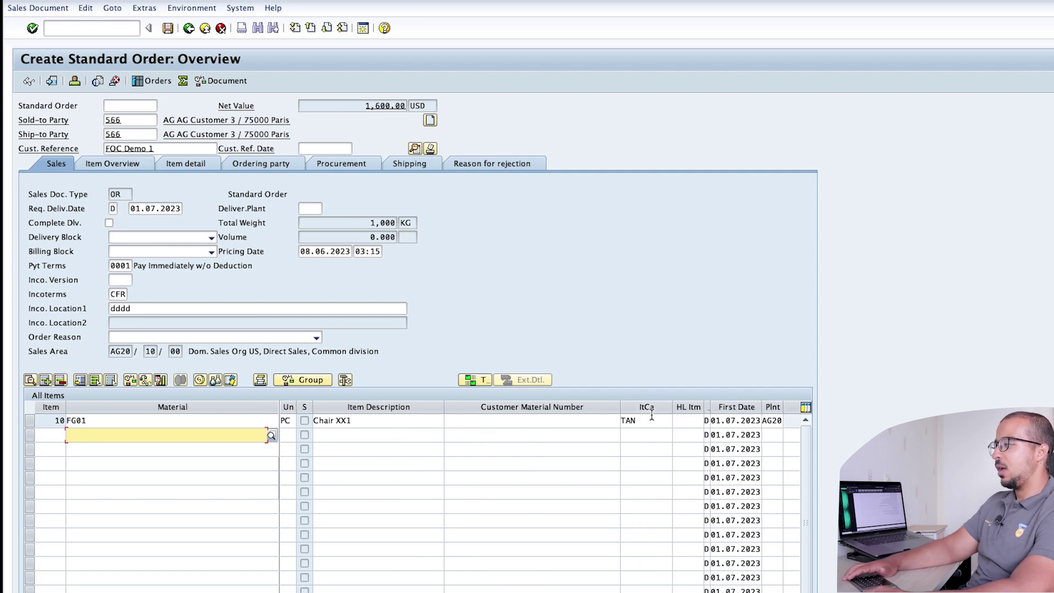
click(650, 419)
text(N)
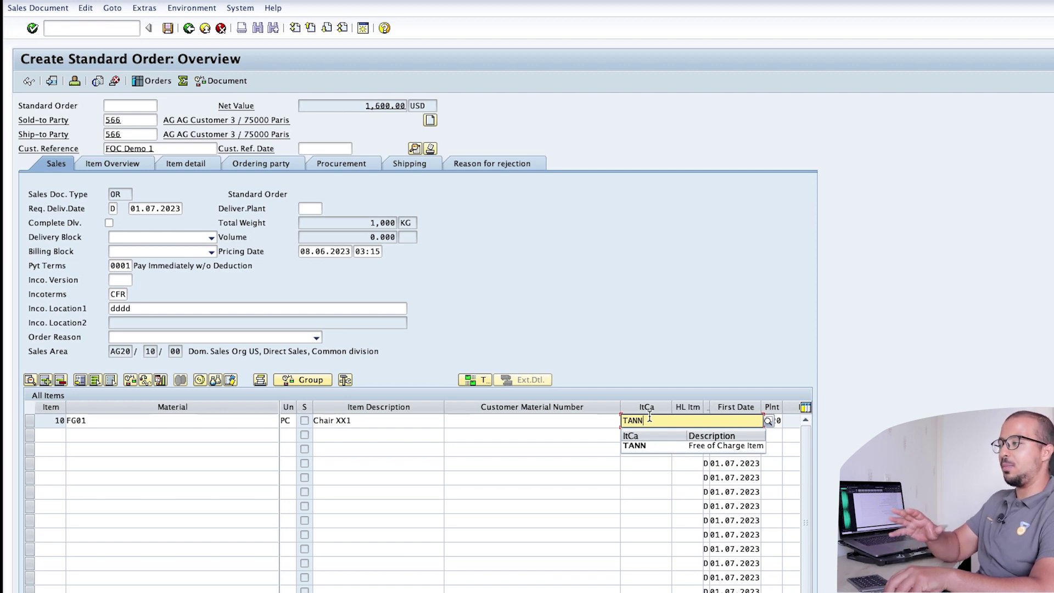
key(Return)
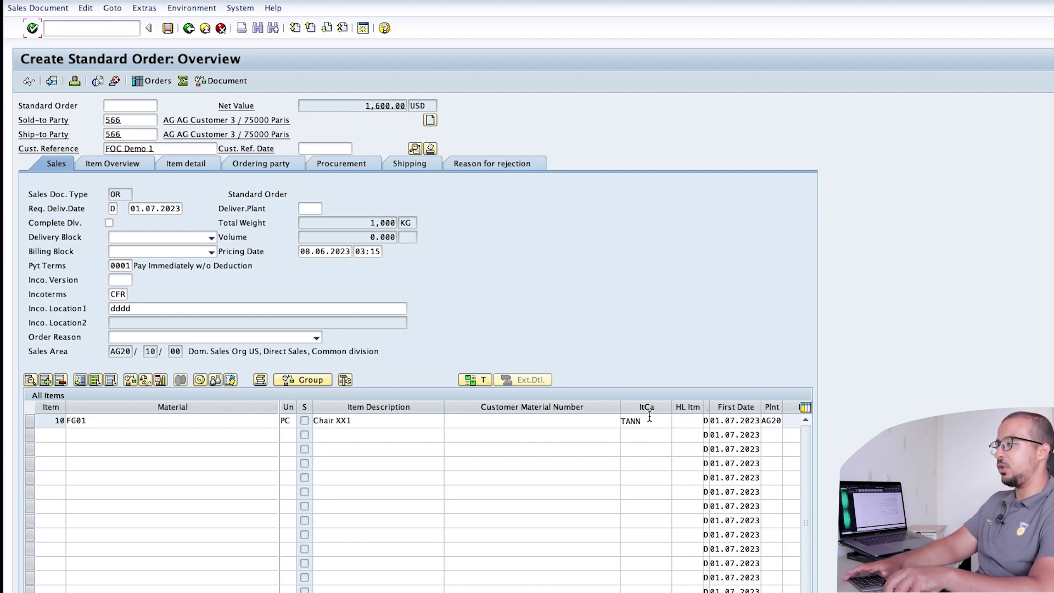
key(Return)
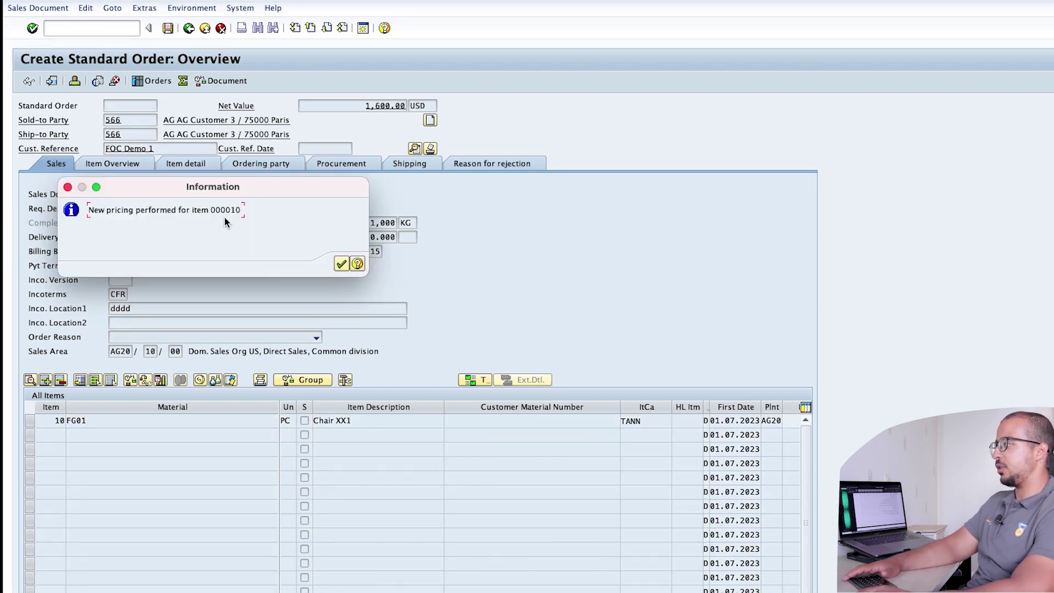
- Acknowledge the repricing message and display item 10's pricing conditions
click(341, 264)
click(170, 436)
click(32, 422)
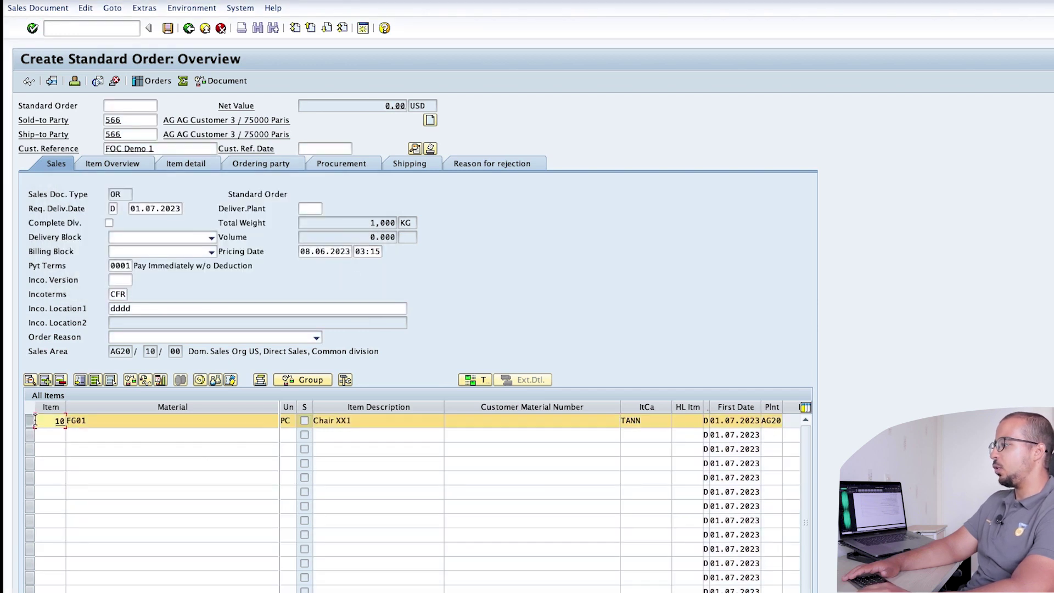
click(200, 380)
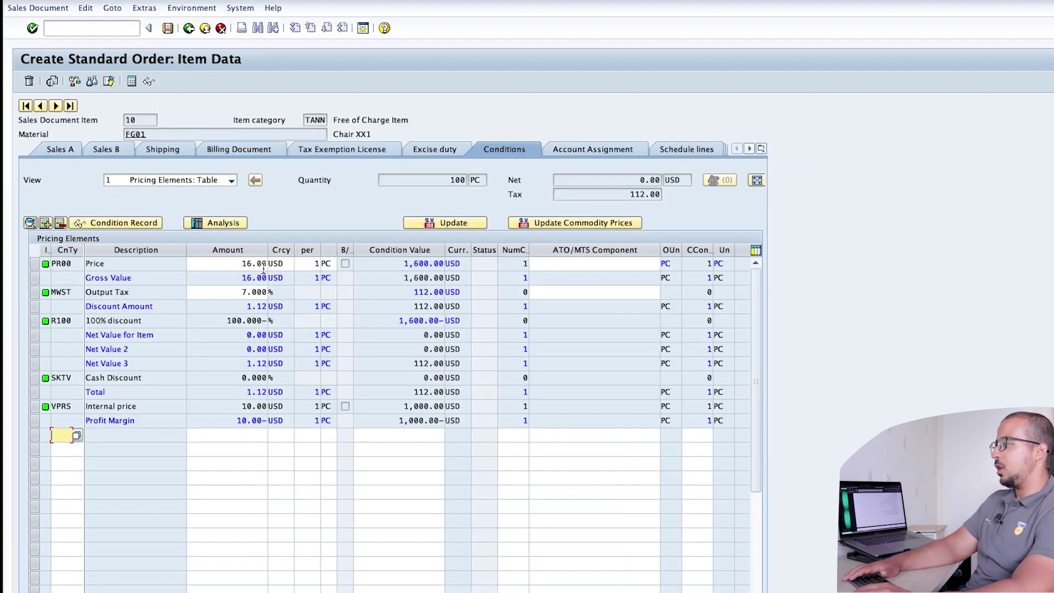
- Review the 1,600.00 price, the 1,600.00- R100 discount, net value 0.00 and tax 112.00
drag(393, 265, 457, 262)
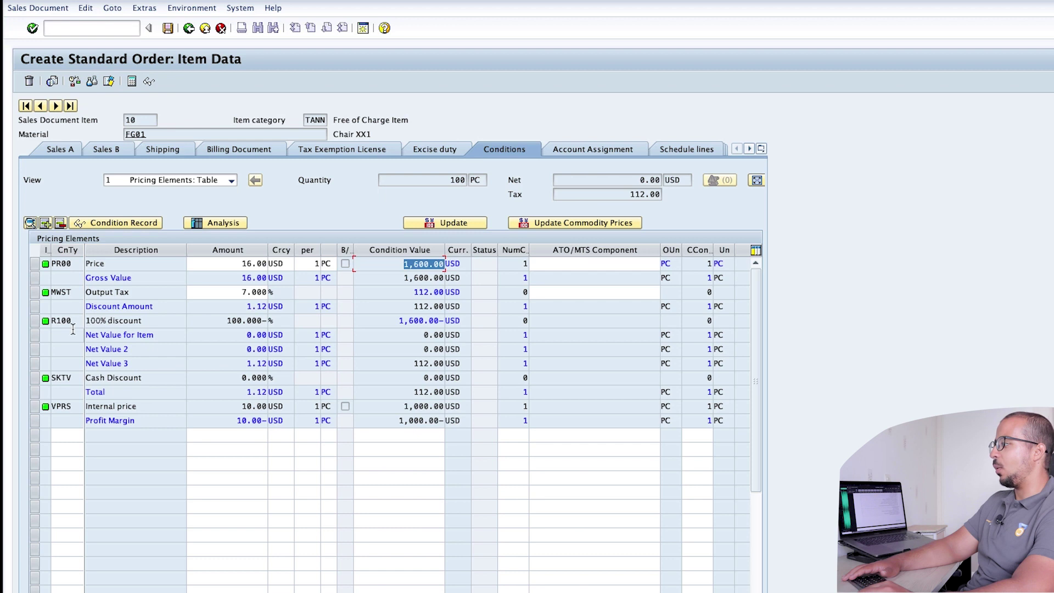
click(33, 325)
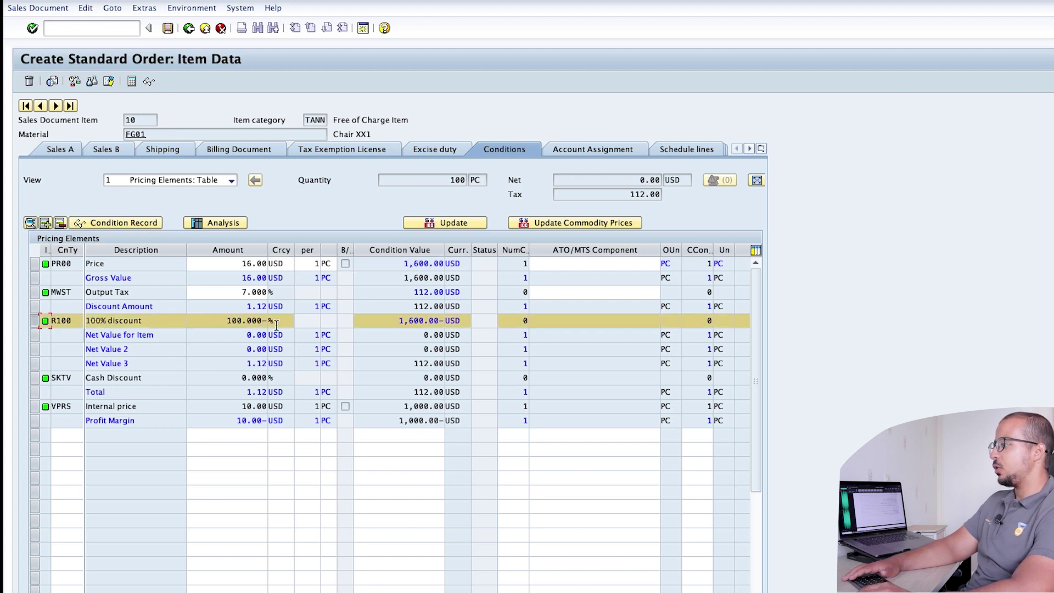
drag(364, 322, 447, 322)
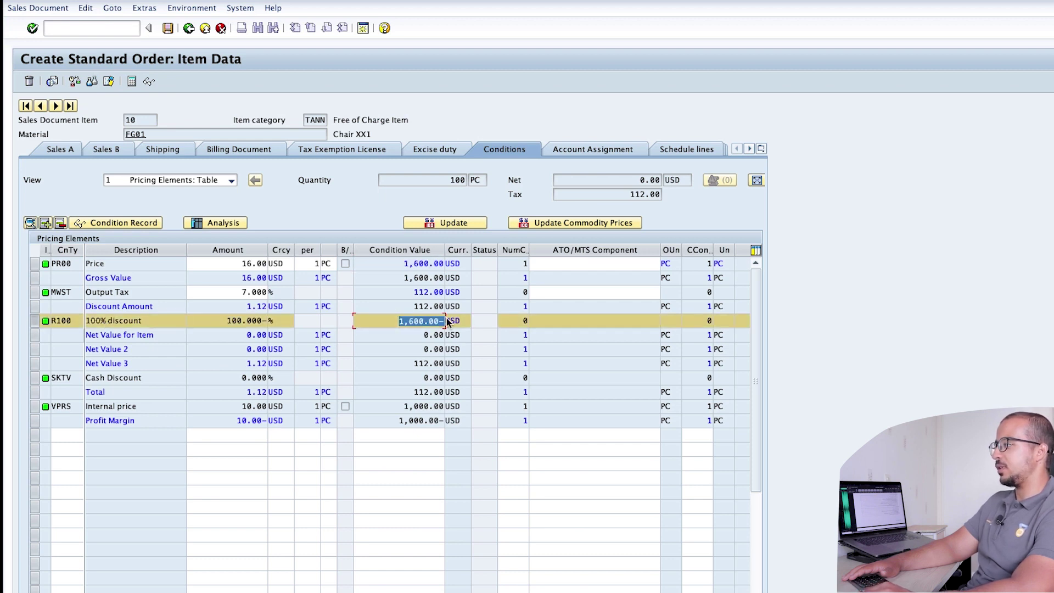
drag(393, 266, 450, 268)
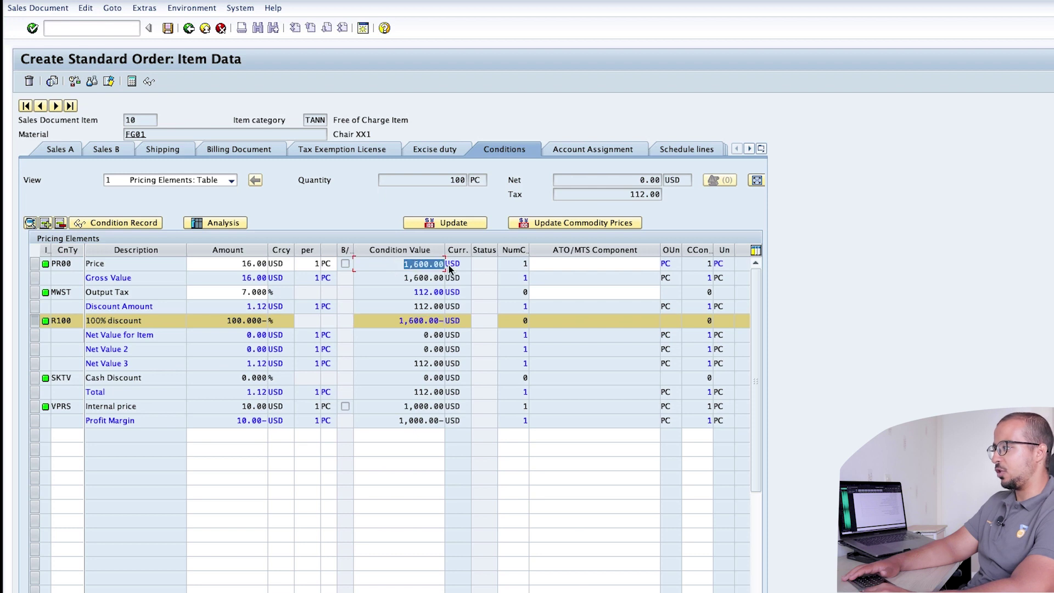
drag(383, 323, 493, 324)
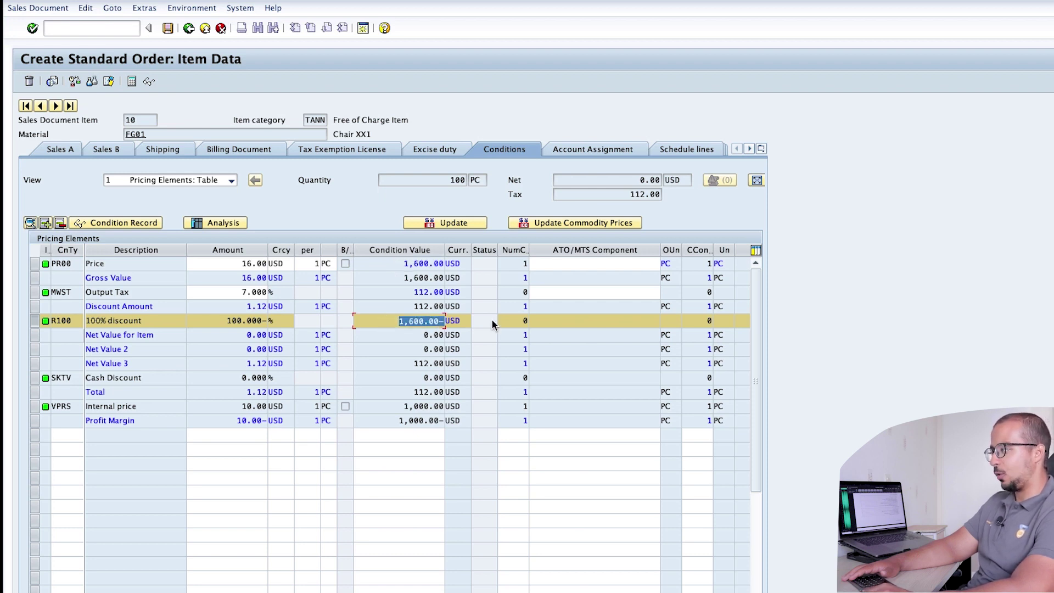
key(Return)
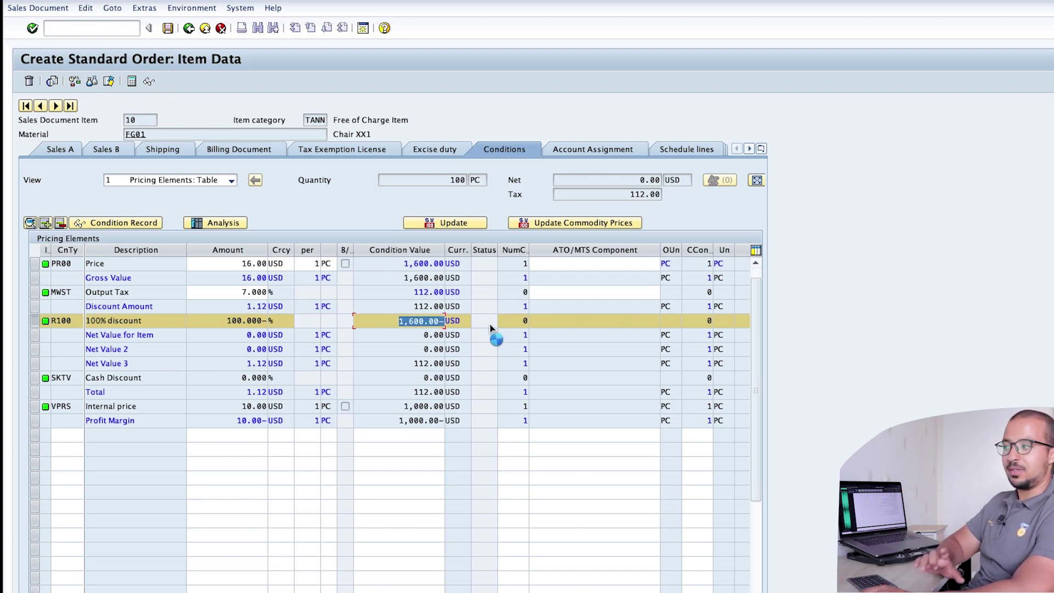
scroll(466, 330, up, 1)
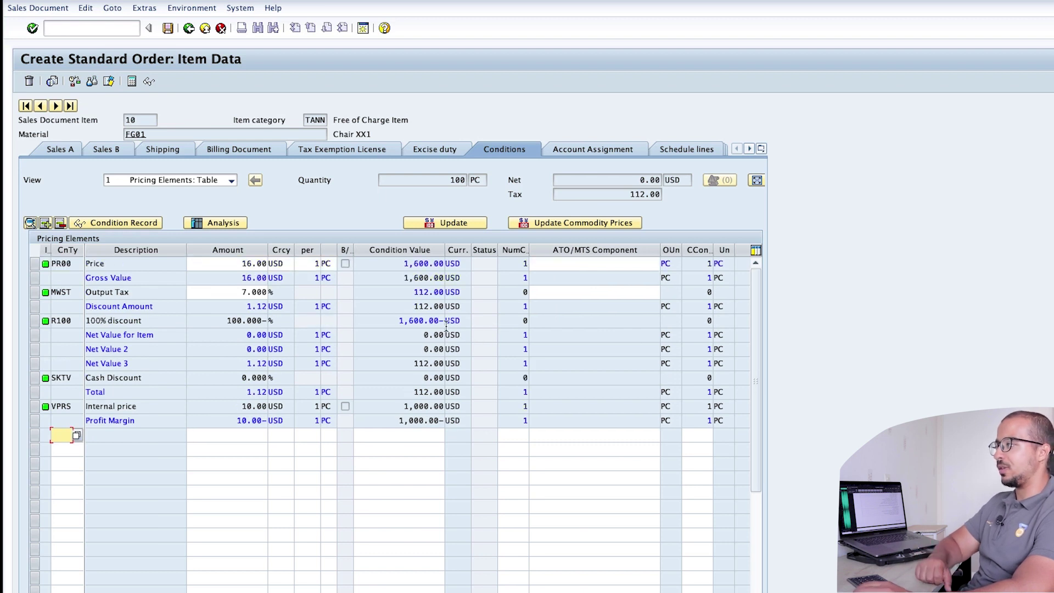
drag(573, 183, 665, 174)
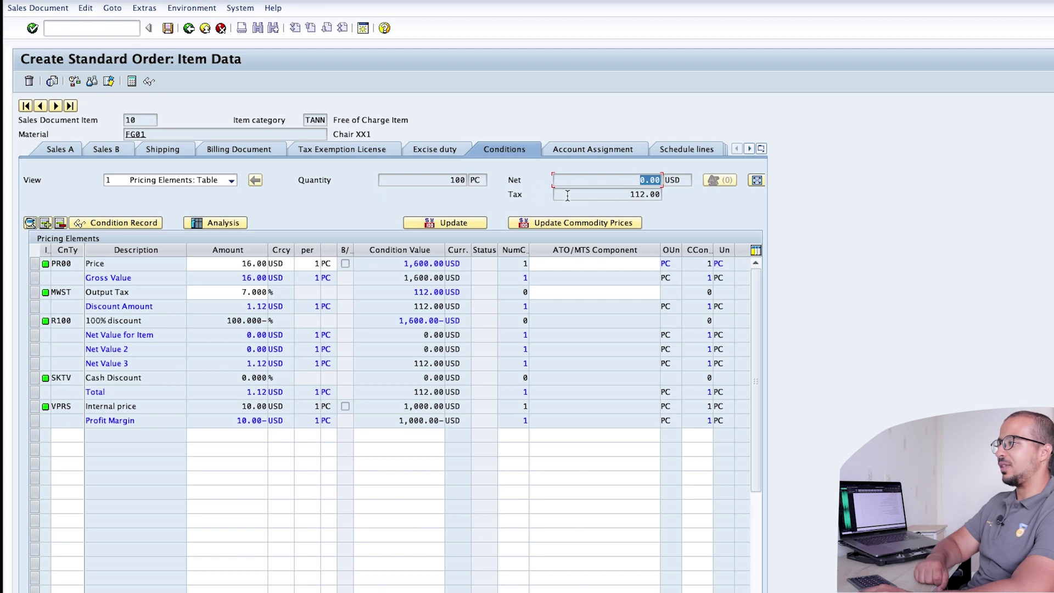
drag(593, 195, 637, 227)
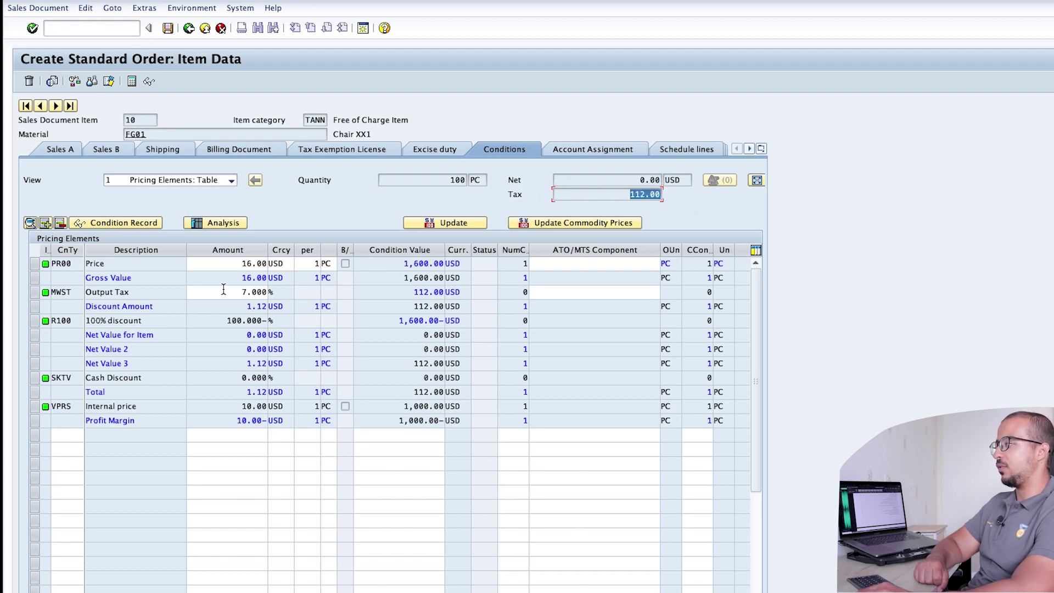
drag(224, 290, 306, 292)
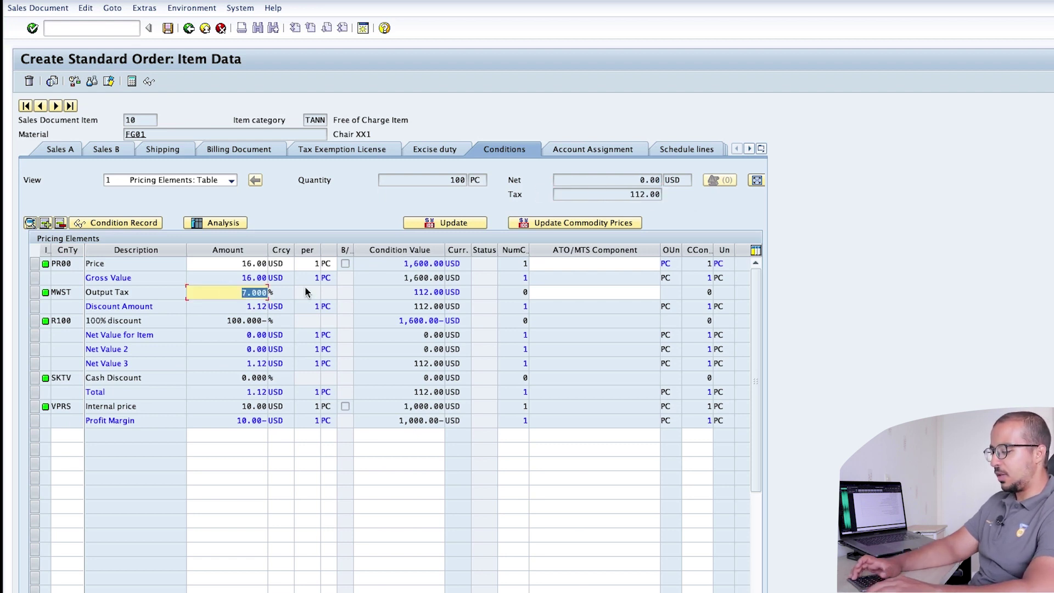
- Set the output tax rate to 10 (tax becomes 160.00), then try deleting the MWST condition
text(10)
key(Return)
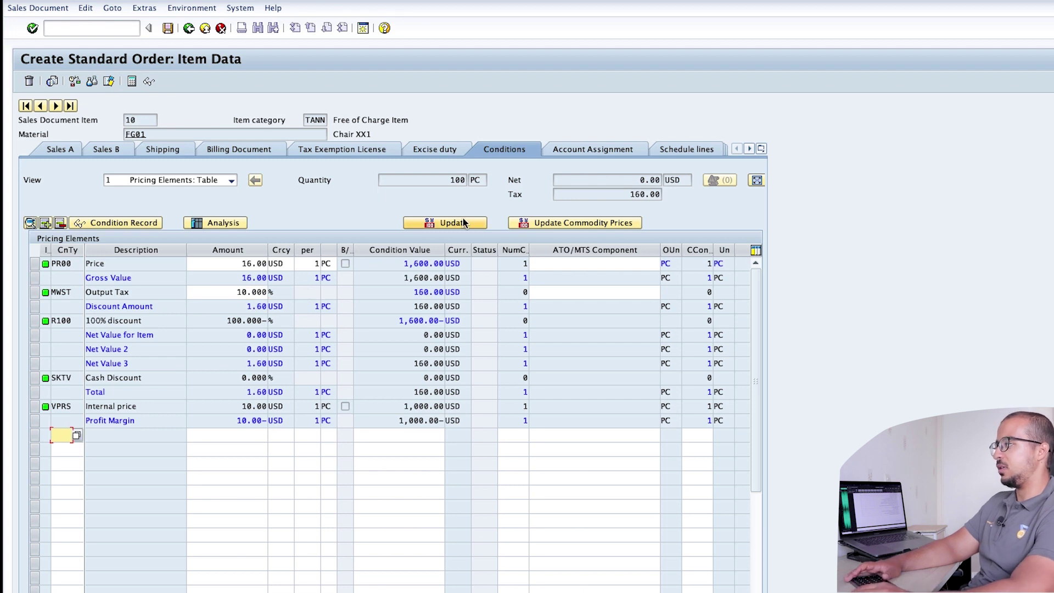
drag(604, 195, 673, 199)
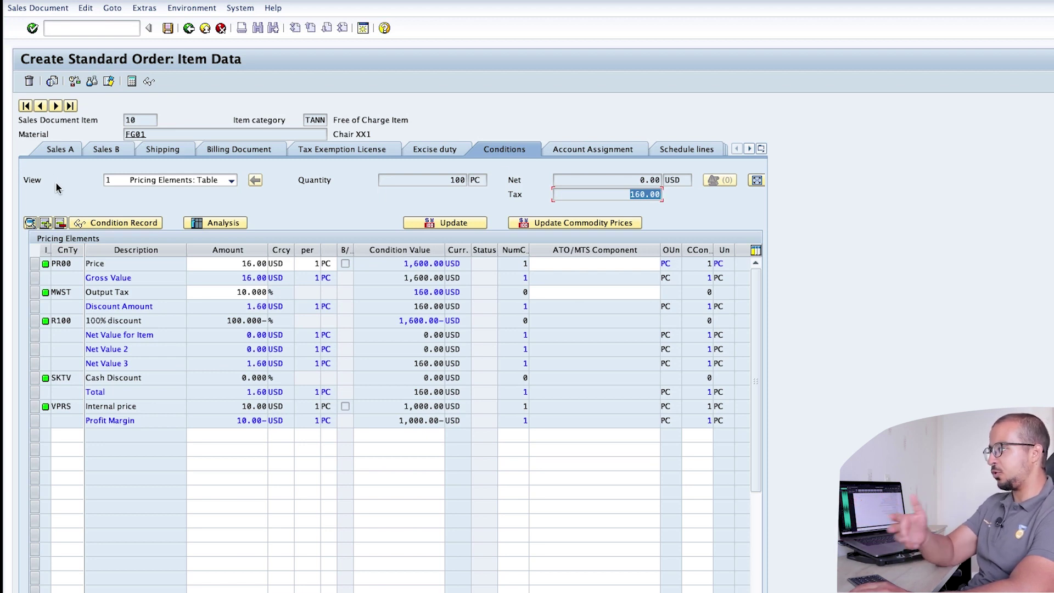
click(36, 292)
click(61, 224)
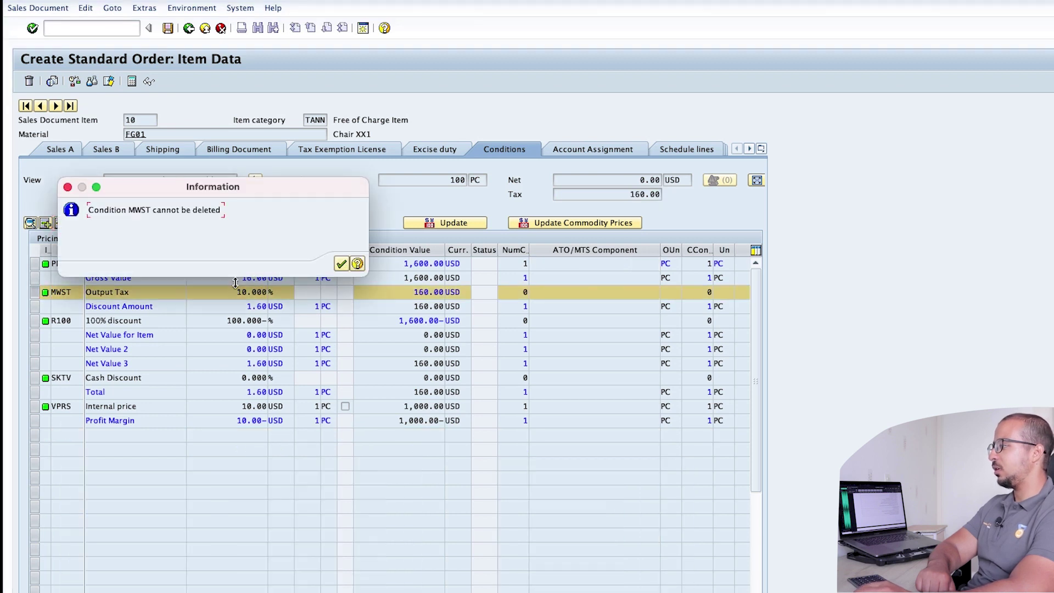
click(339, 264)
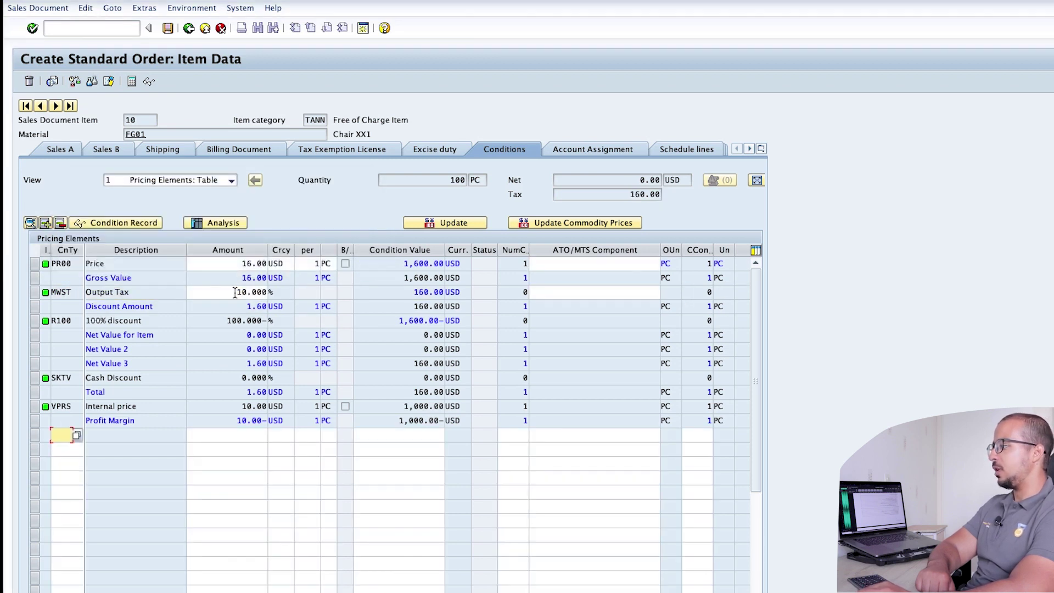
- Overwrite the MWST rate with 0 so tax reads 0.00, and return to the overview
double_click(267, 295)
text(0)
key(Return)
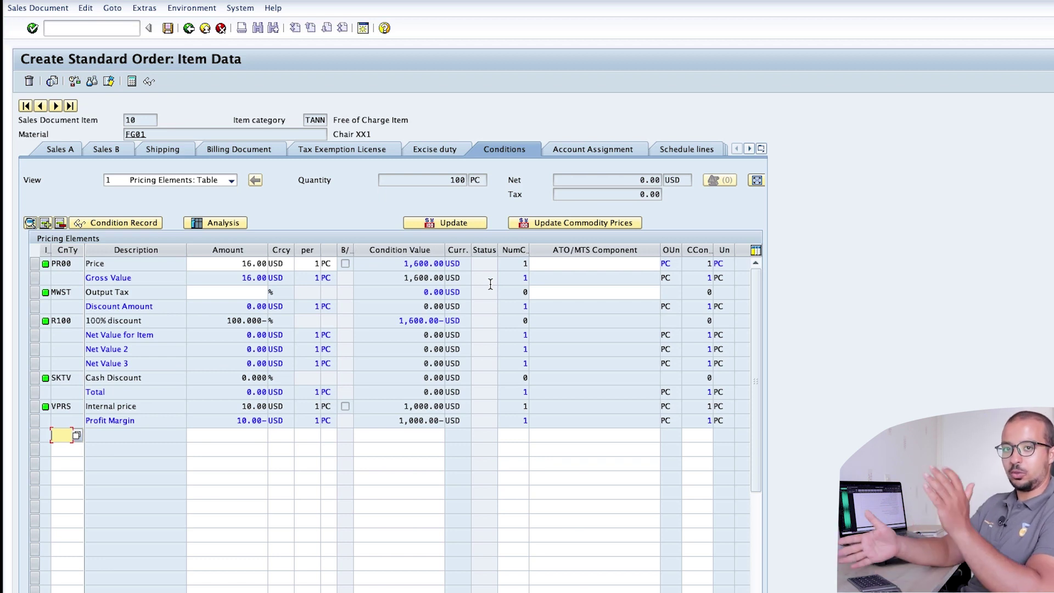
click(189, 29)
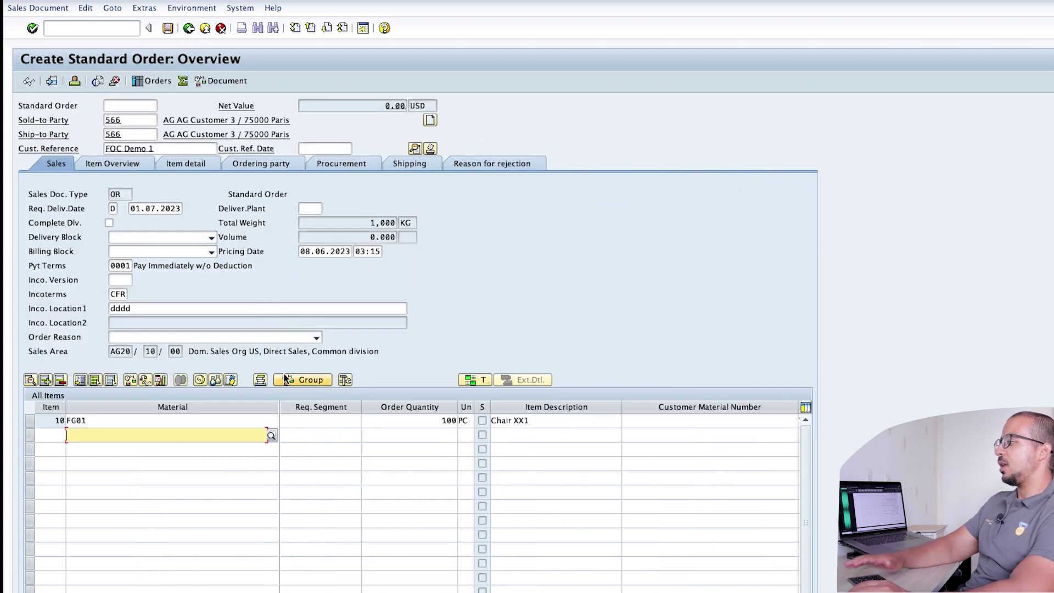
- Give item 10 storage location 171B and view its schedule line of 100 PC on 01.07.2023
click(29, 420)
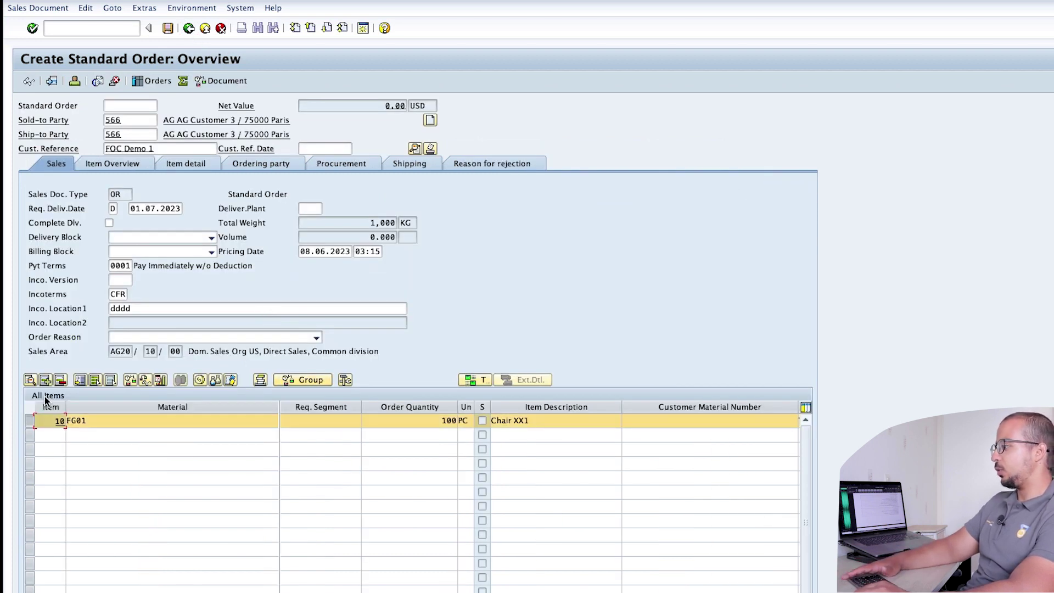
click(29, 380)
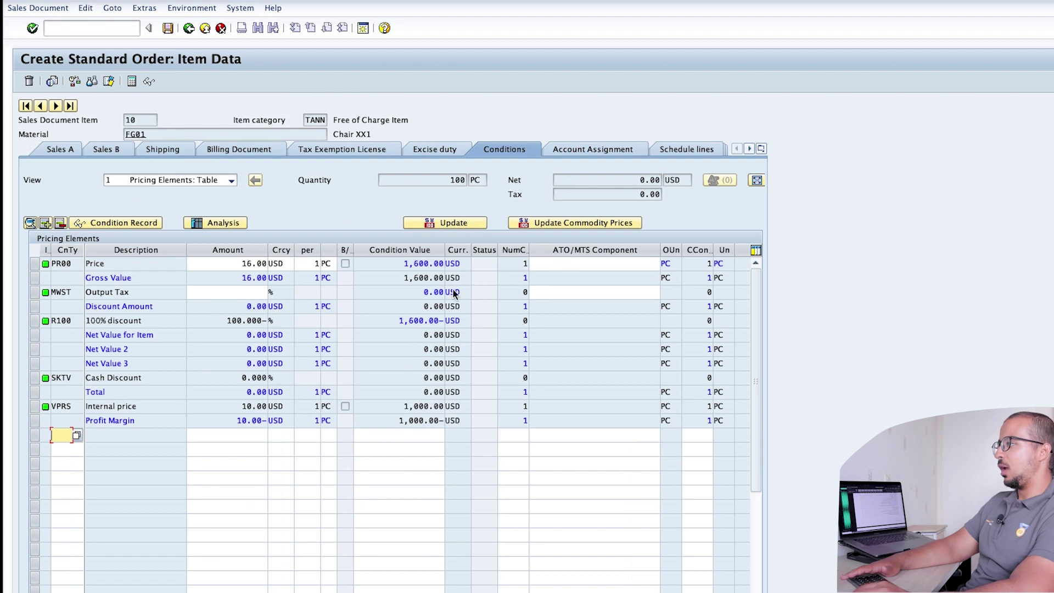
click(162, 153)
click(399, 251)
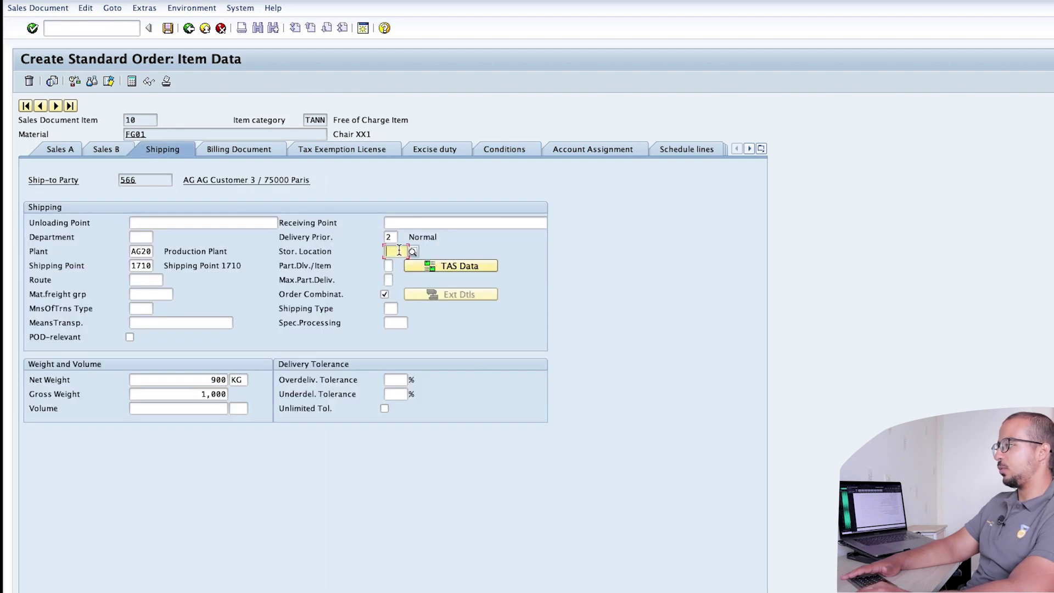
text(171)
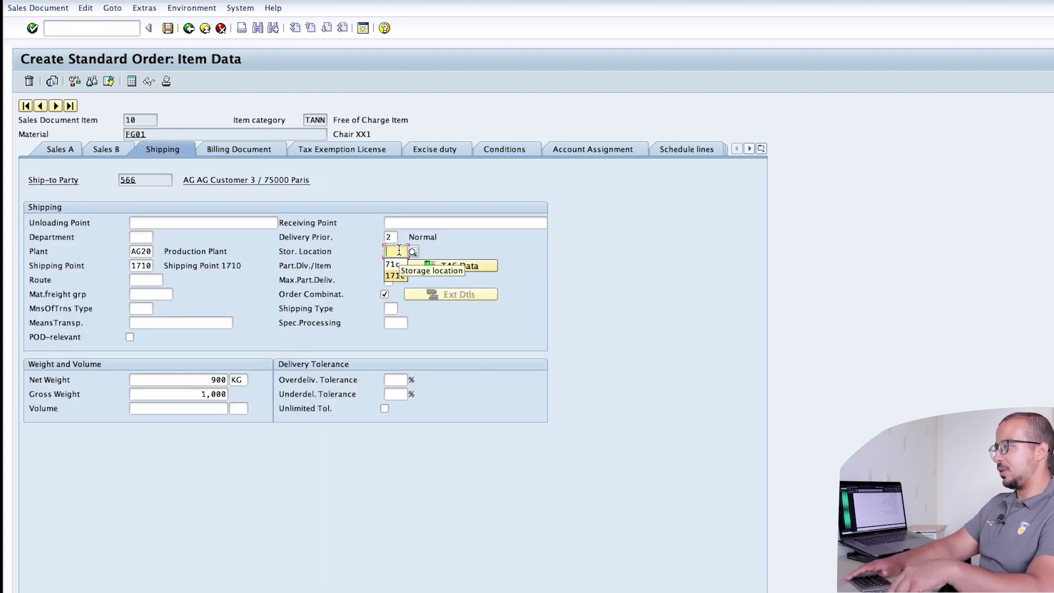
text(B)
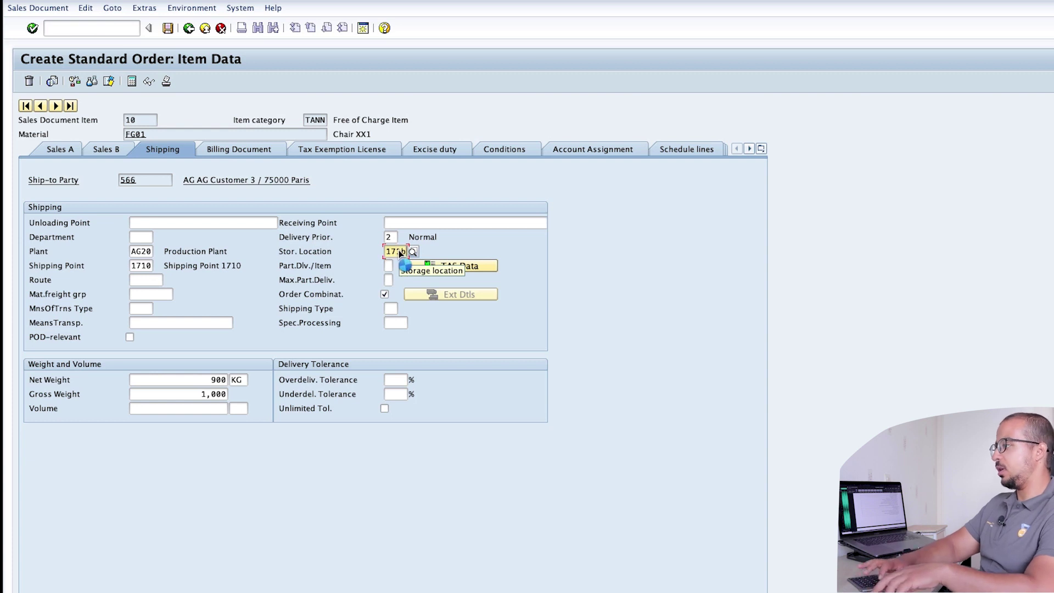
key(Return)
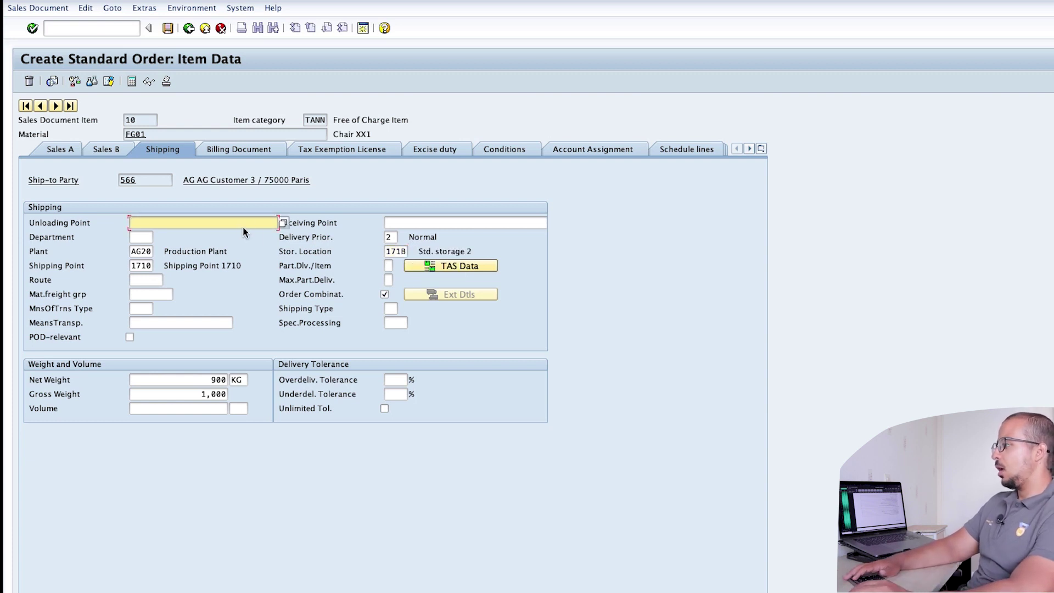
click(678, 151)
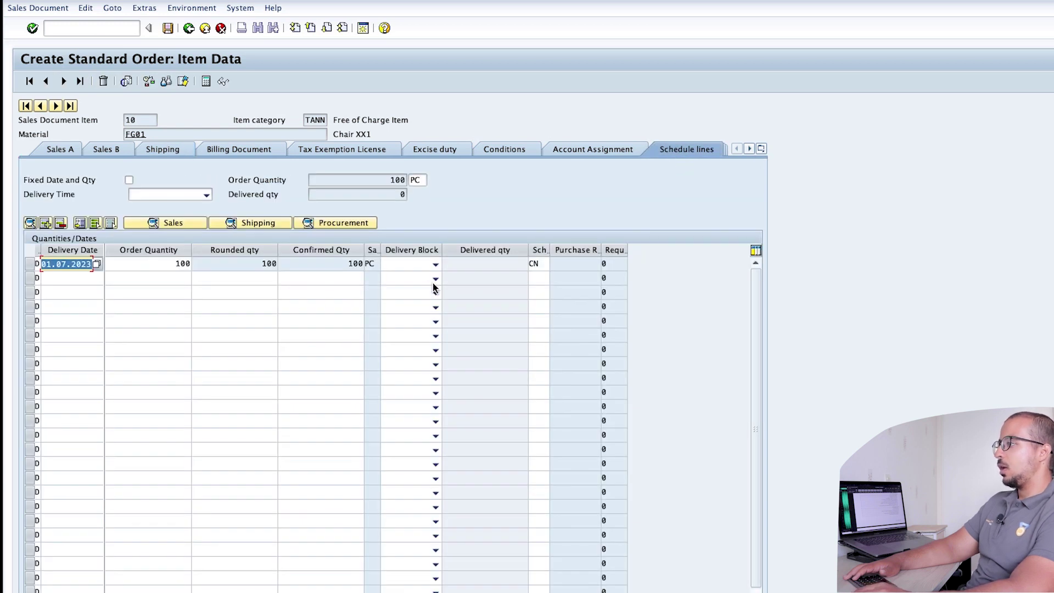
- Widen the schedule line category column and highlight category CN on the schedule line
double_click(550, 250)
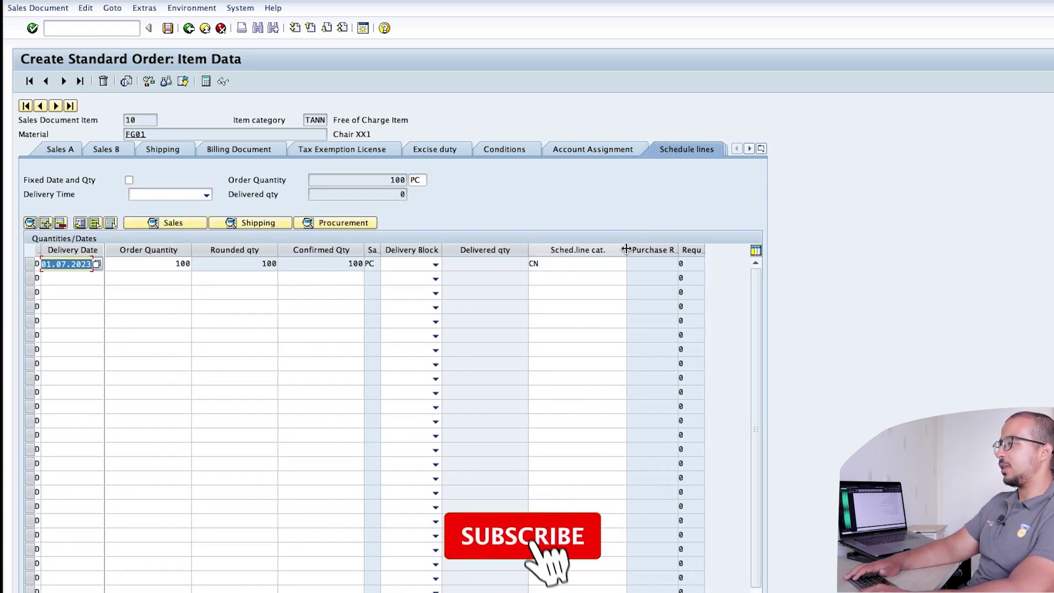
click(558, 265)
drag(557, 266, 511, 268)
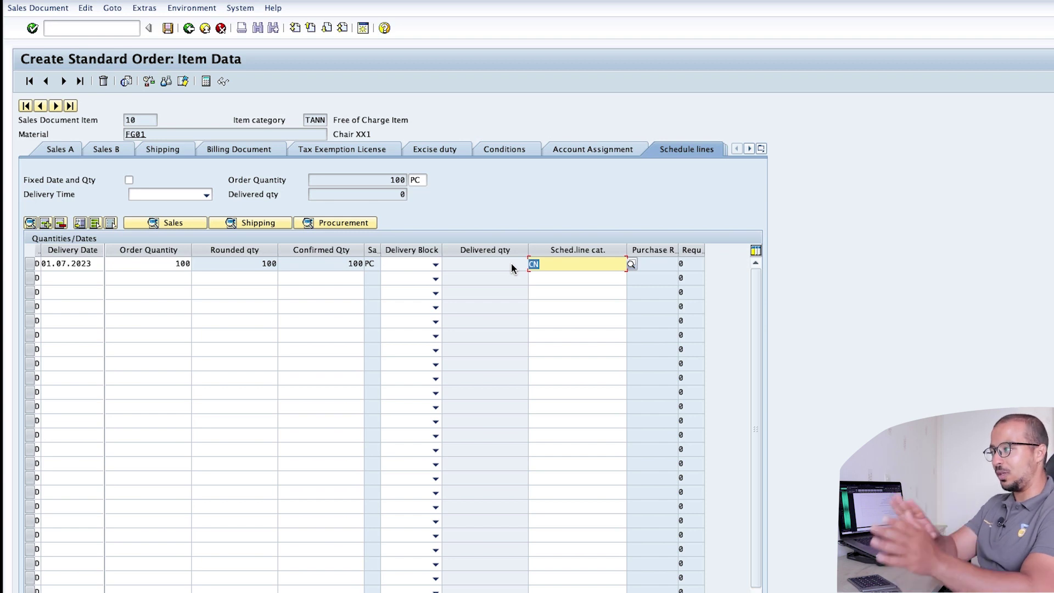
click(574, 267)
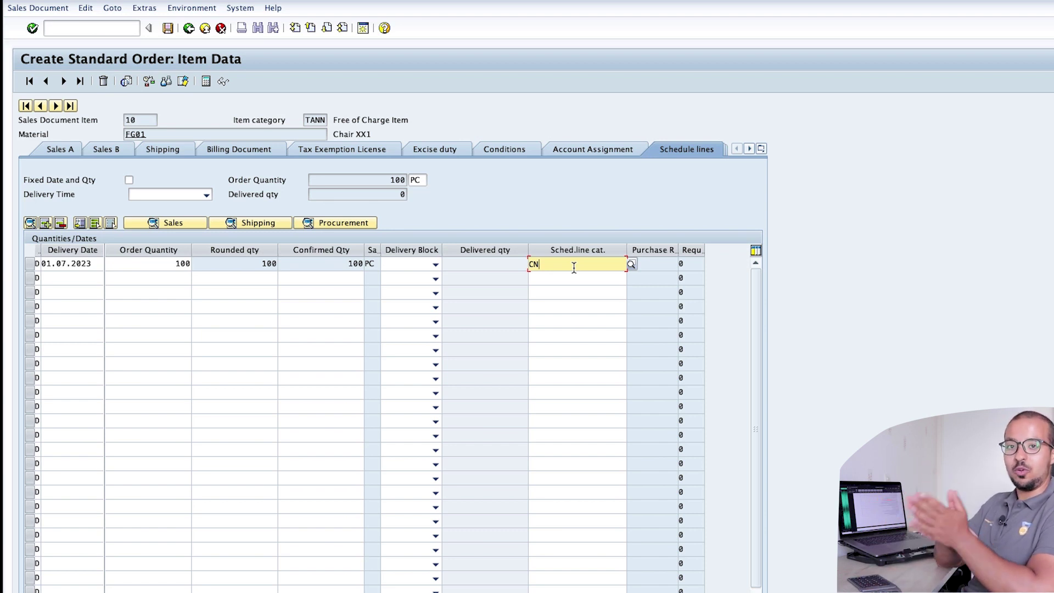
- Try schedule line category Z1, restore CN, and save the free-of-charge order
key(BackSpace)
key(BackSpace)
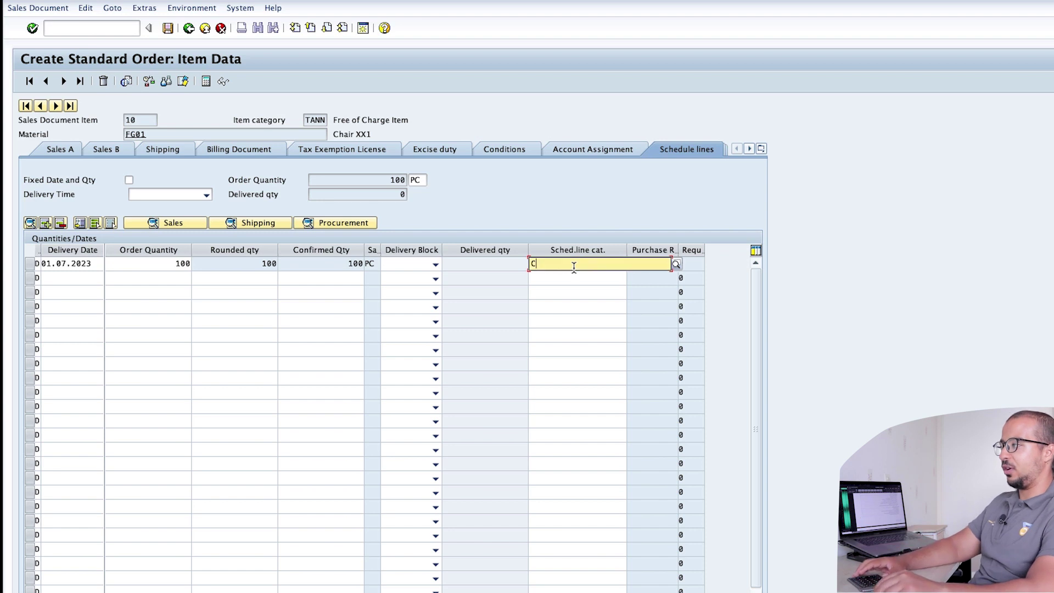
text(Z1)
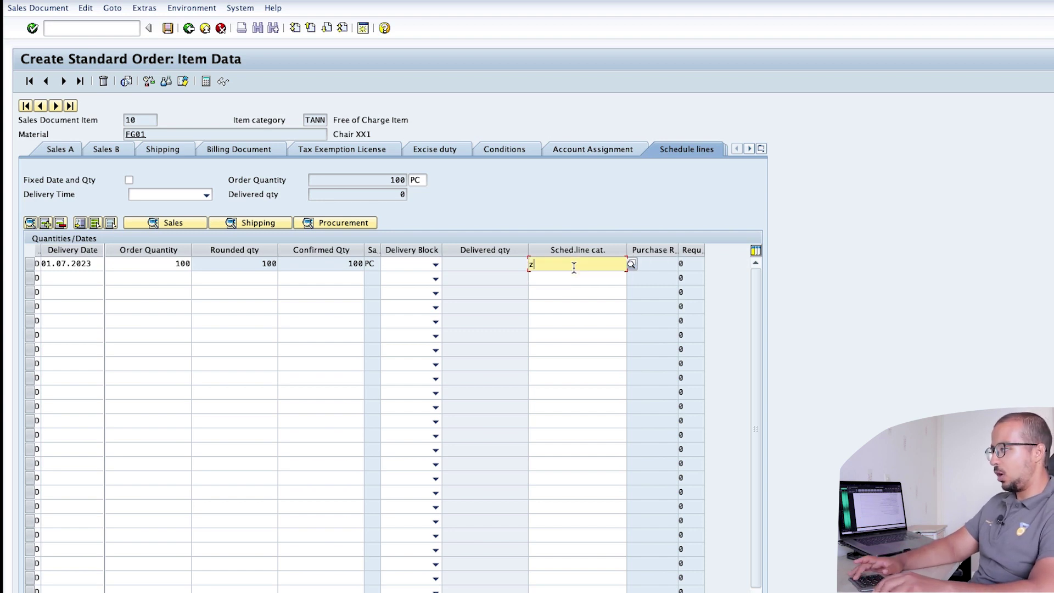
key(Return)
click(574, 265)
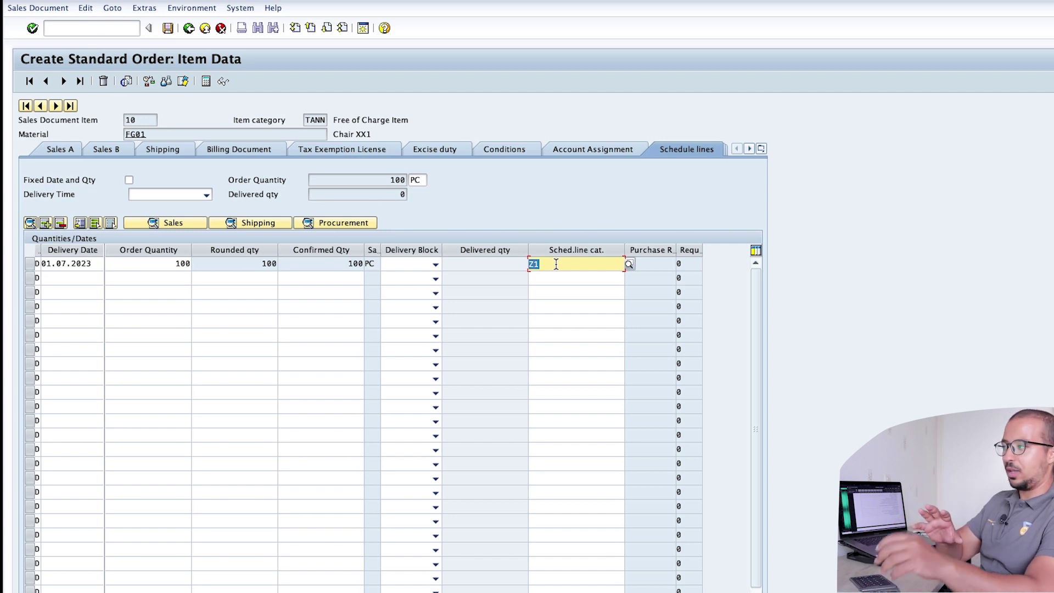
text(CN)
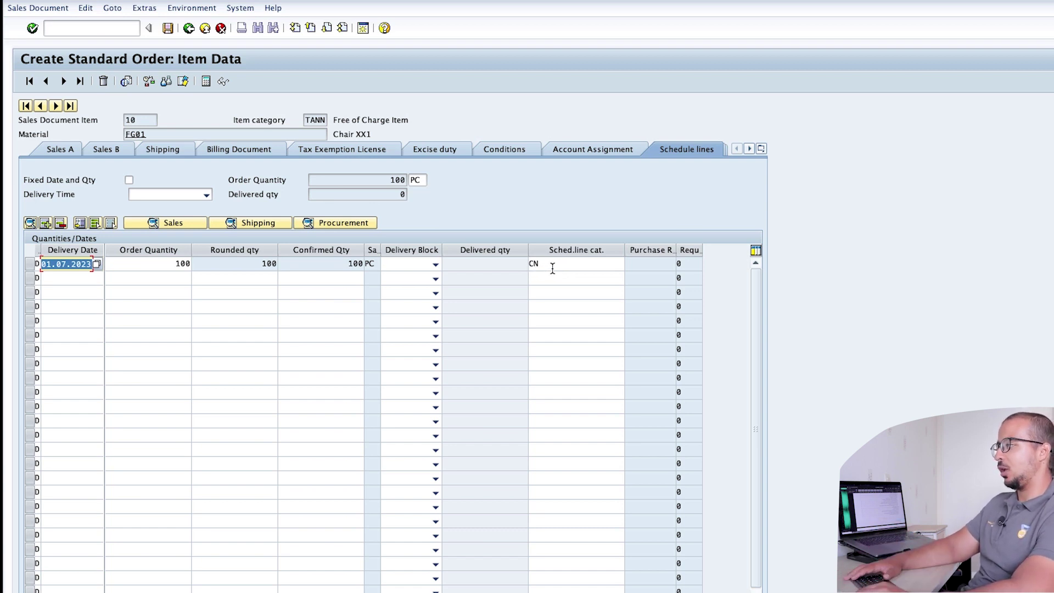
click(554, 267)
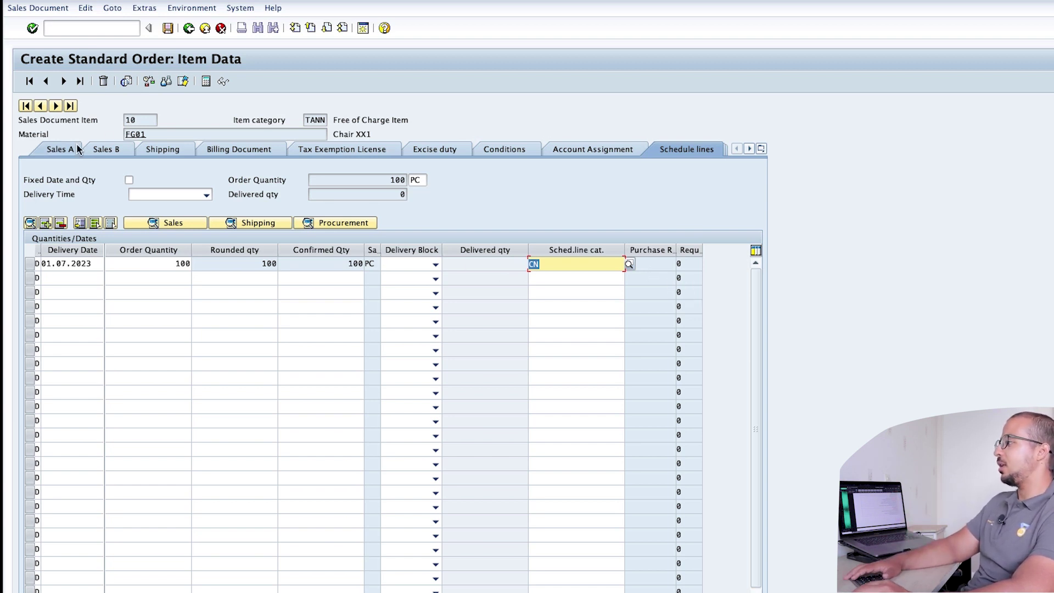
click(167, 28)
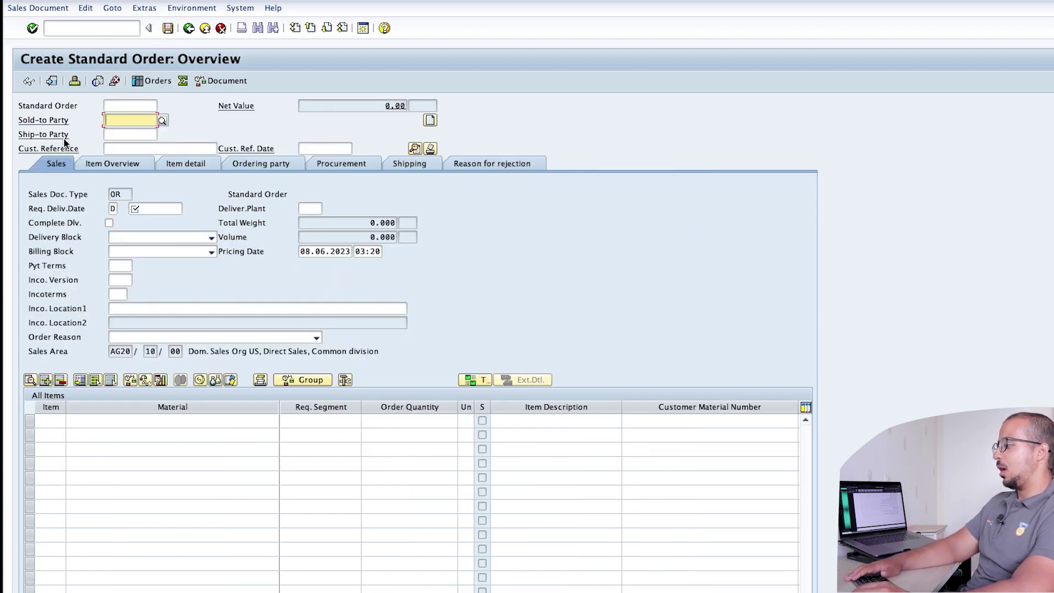
- Create an outbound delivery for the saved order from shipping point 1710 with selection date 10.07.2023
click(32, 8)
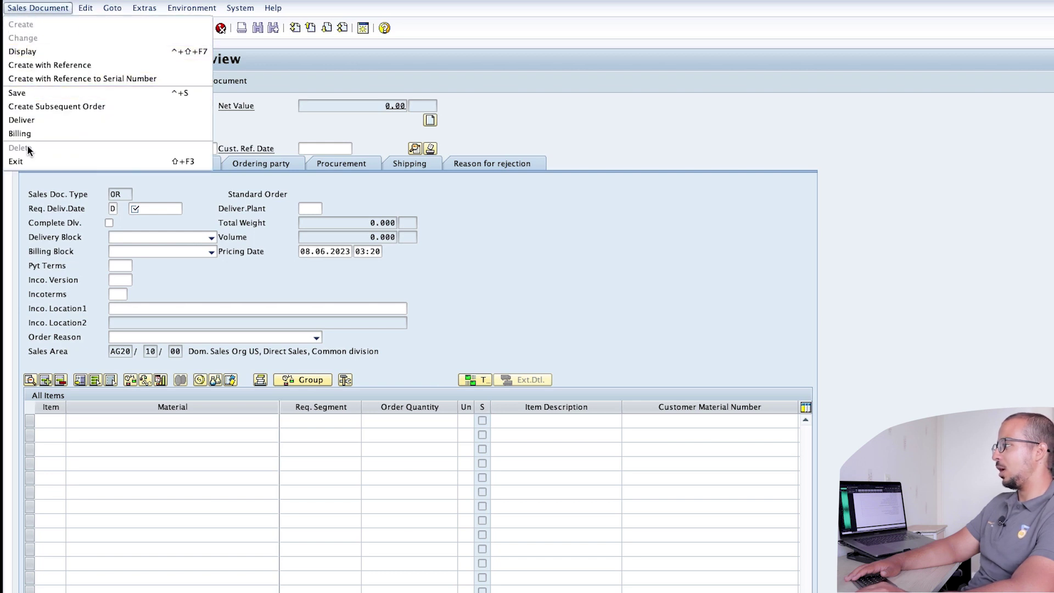
click(40, 119)
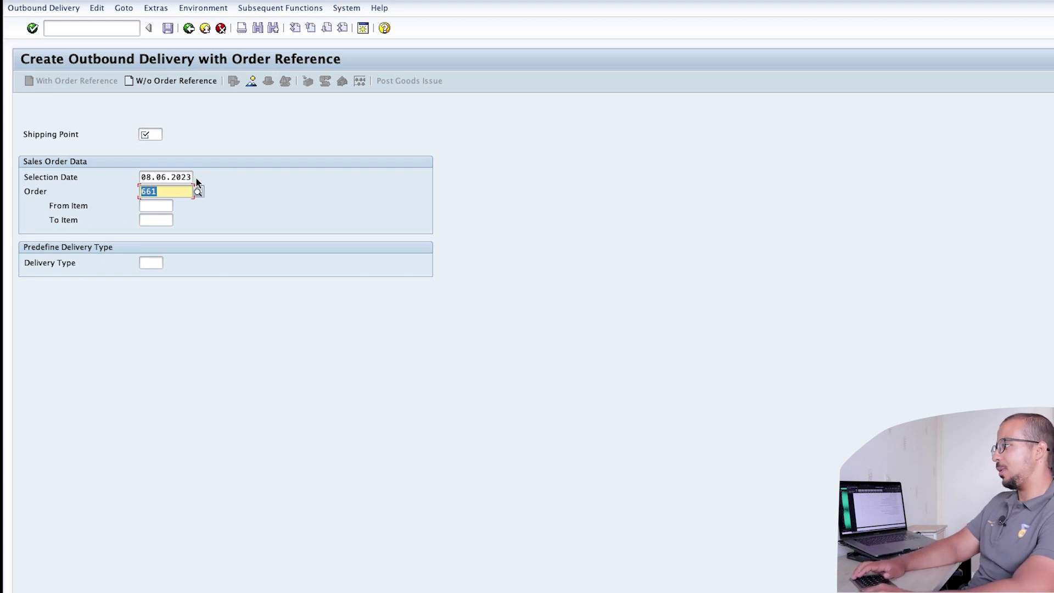
click(157, 130)
text(171)
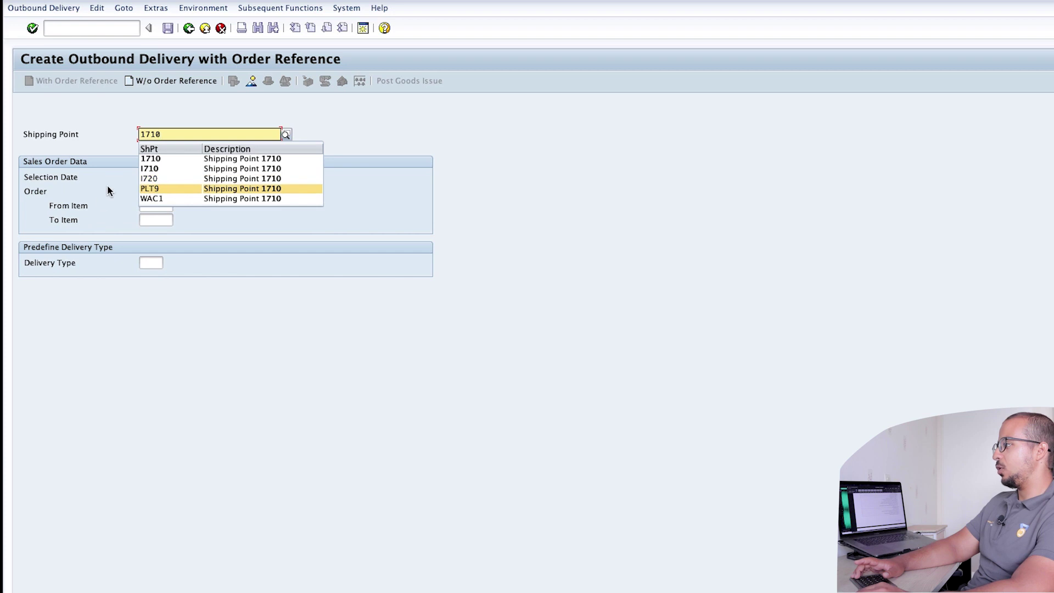
text(0)
drag(138, 177, 255, 181)
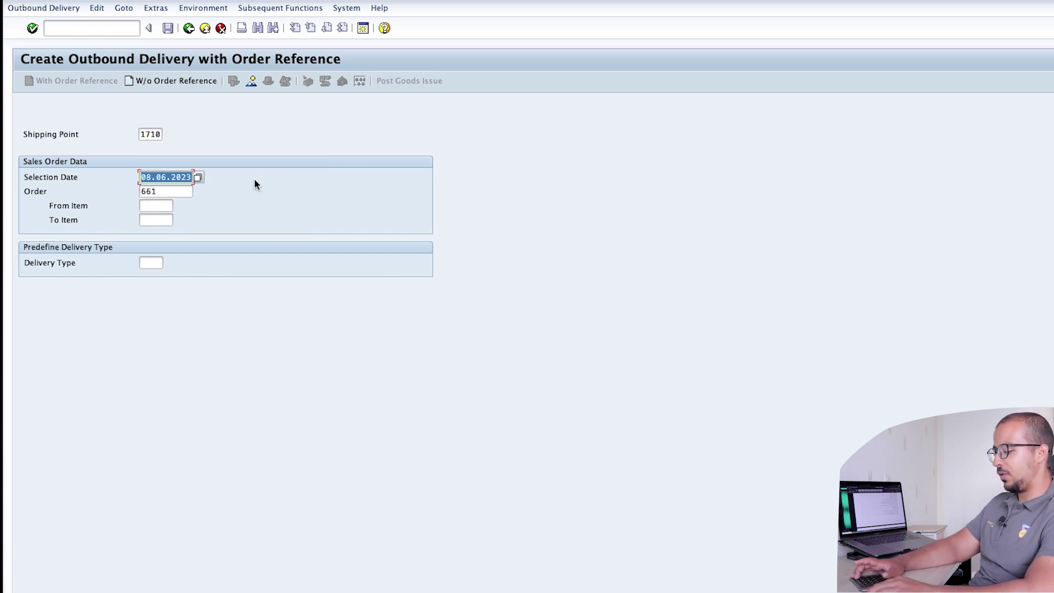
key(BackSpace)
text(10)
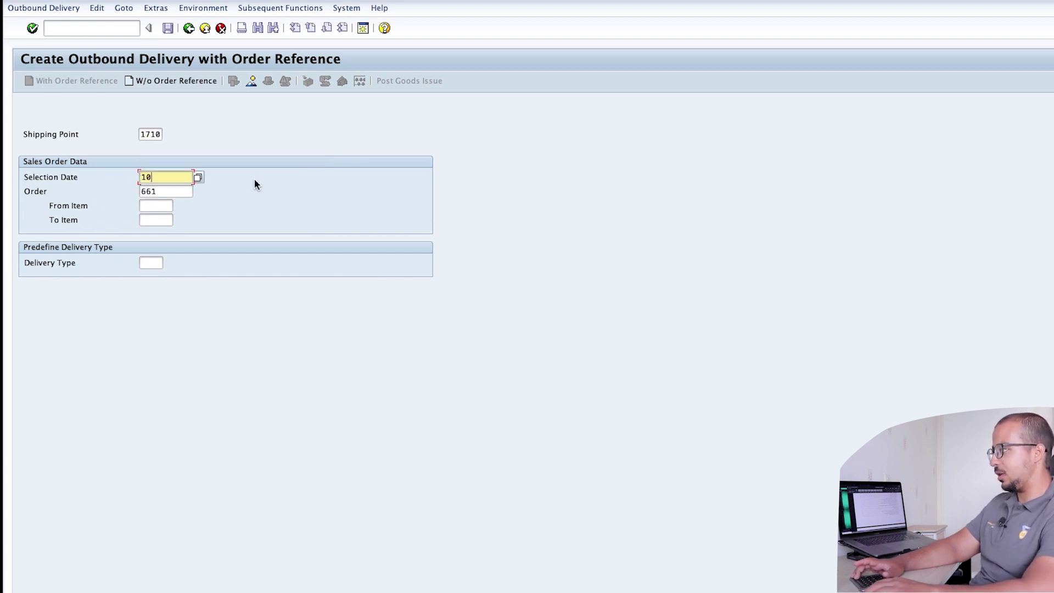
text(0)
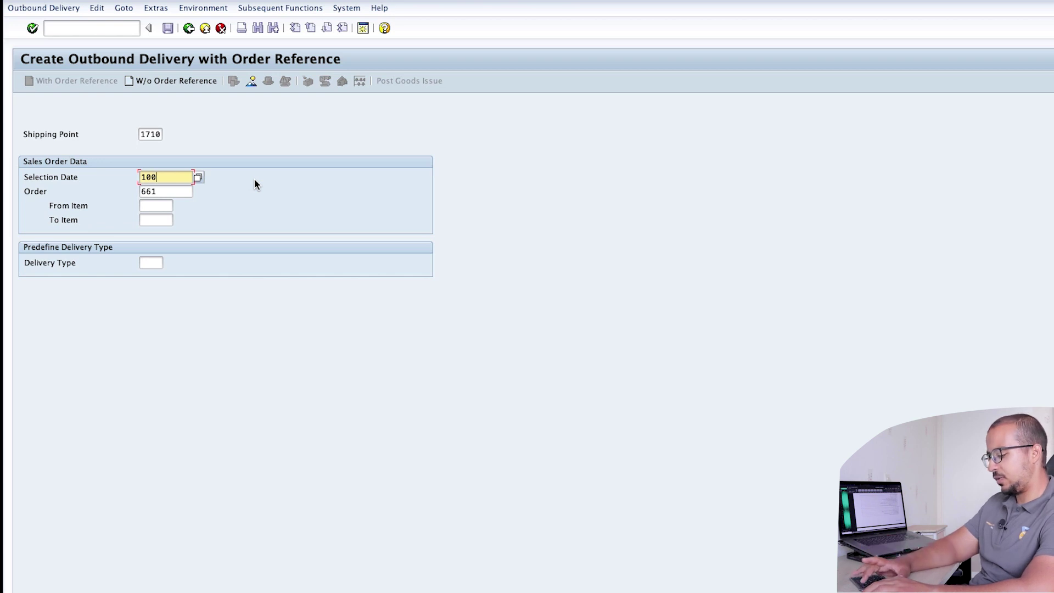
text(72023)
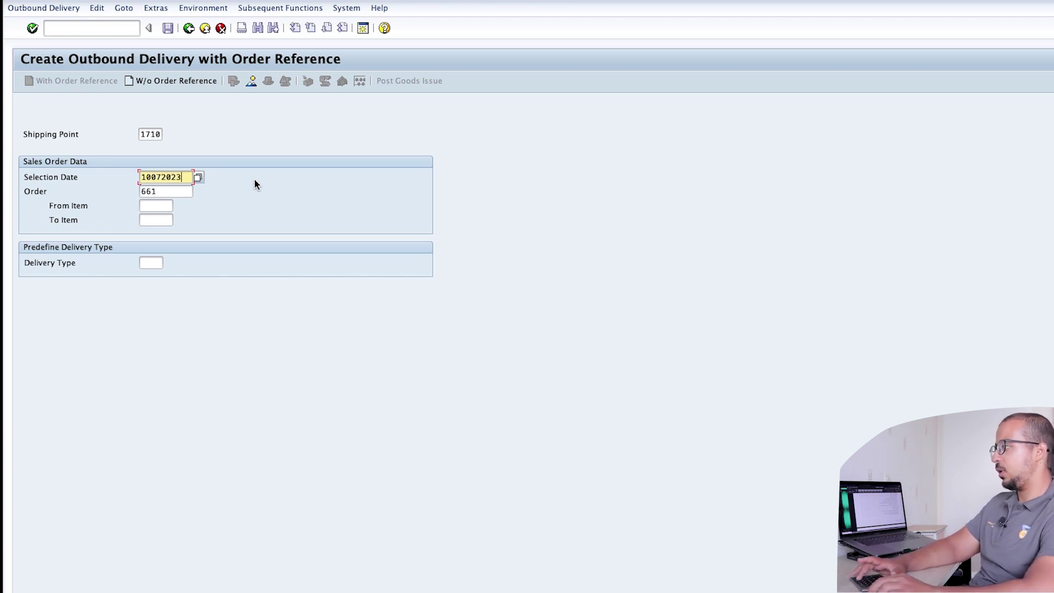
key(Return)
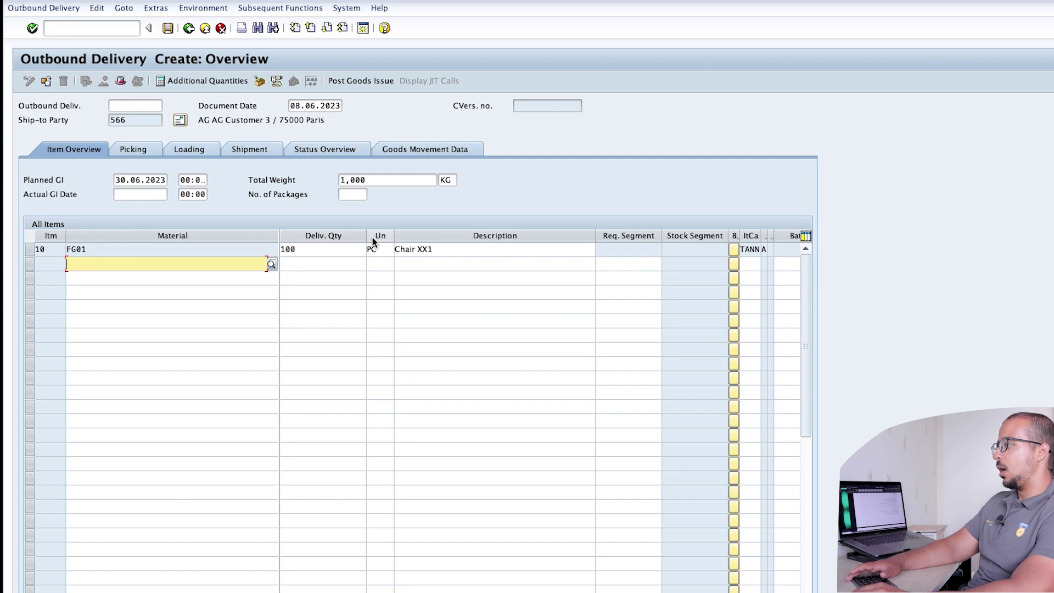
- Enter picked quantity 100 for item 10 and post the goods issue
click(152, 148)
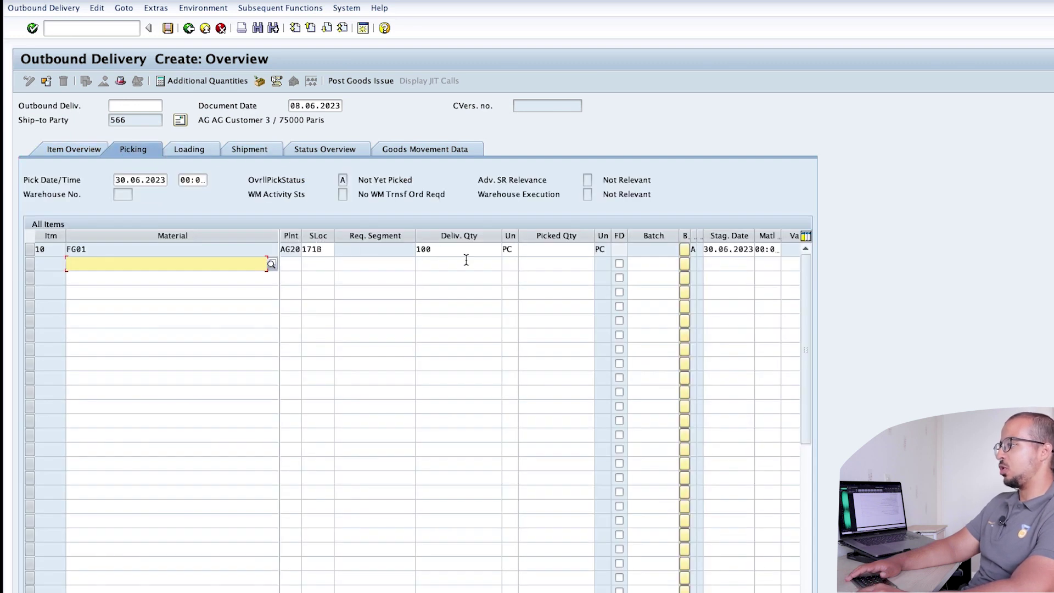
click(543, 248)
text(100)
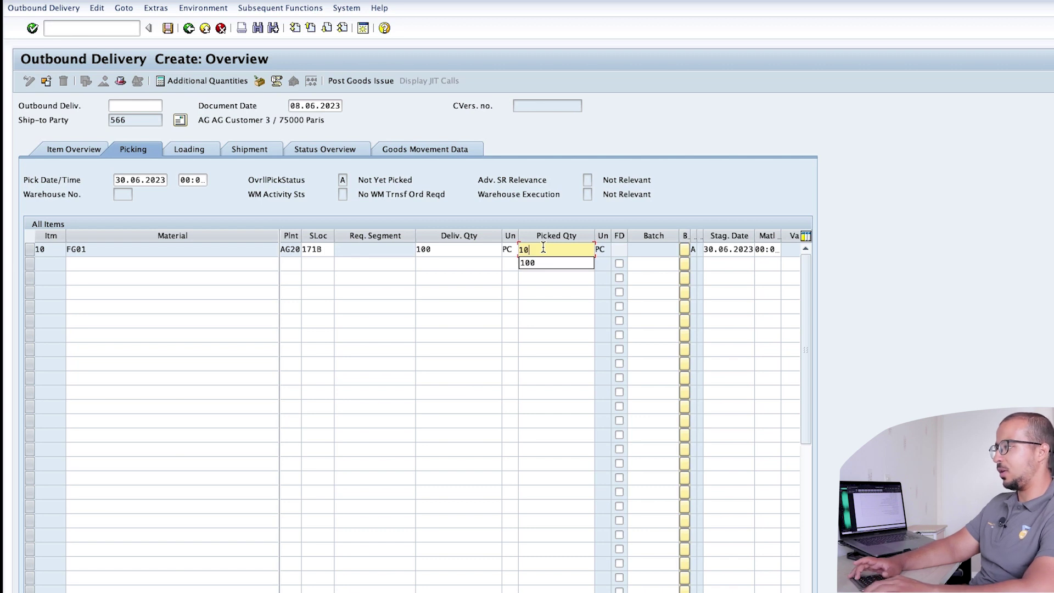
key(Return)
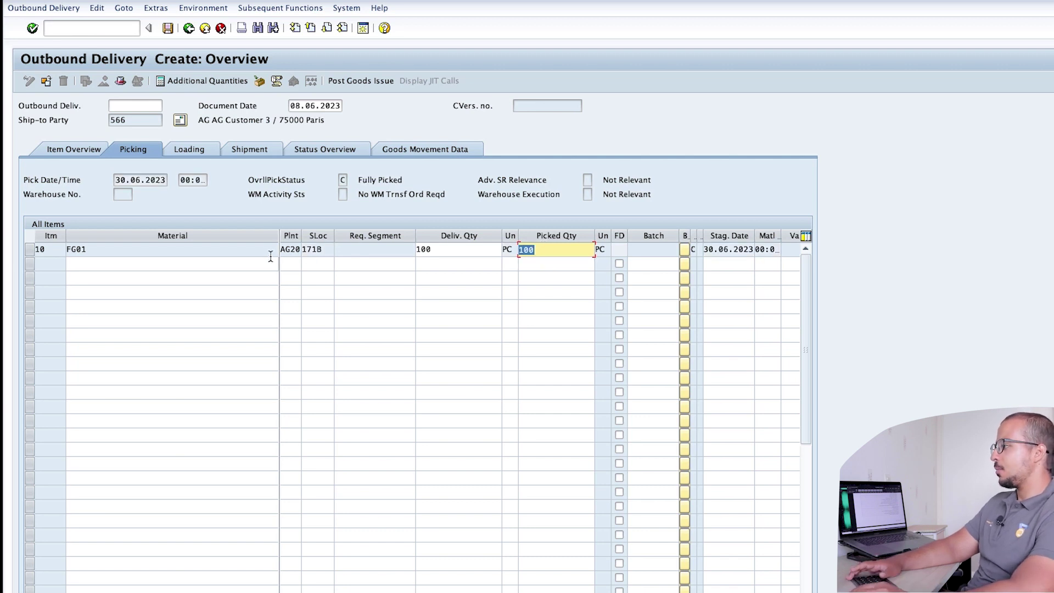
click(383, 80)
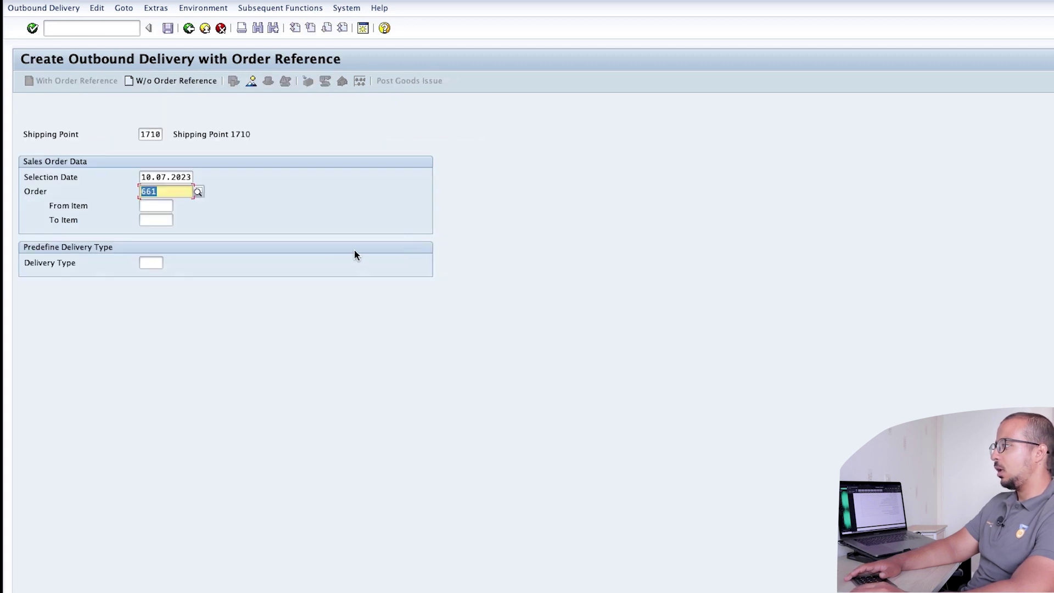
click(66, 12)
click(38, 50)
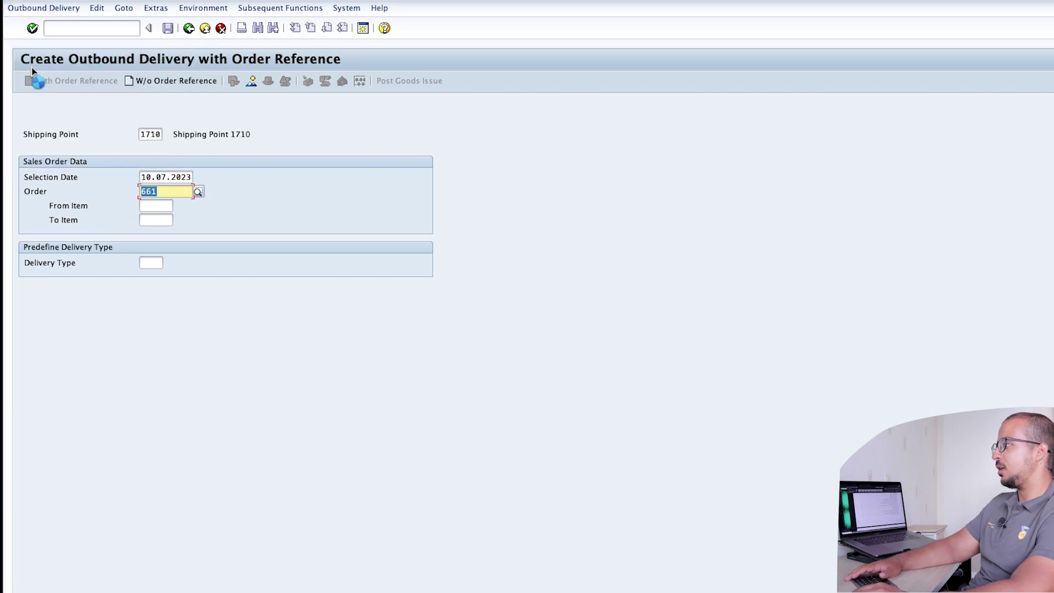
key(Return)
click(85, 81)
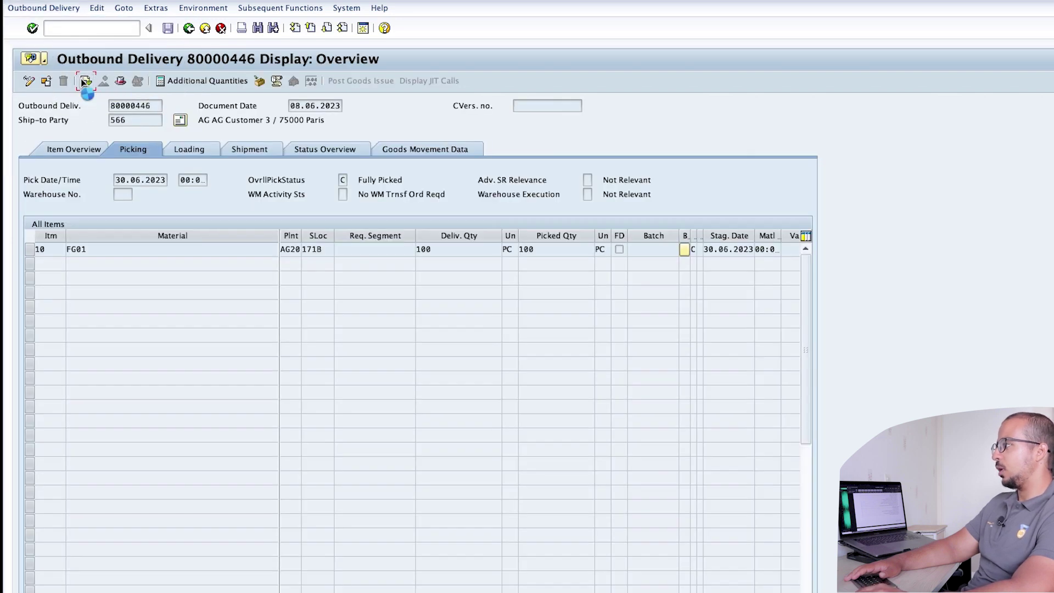
click(120, 214)
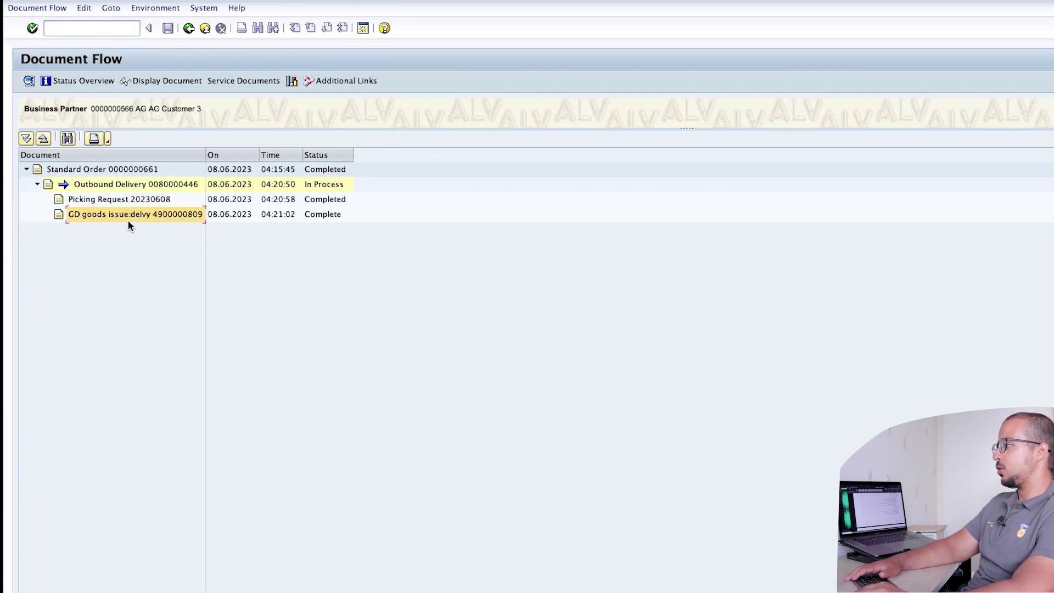
click(182, 80)
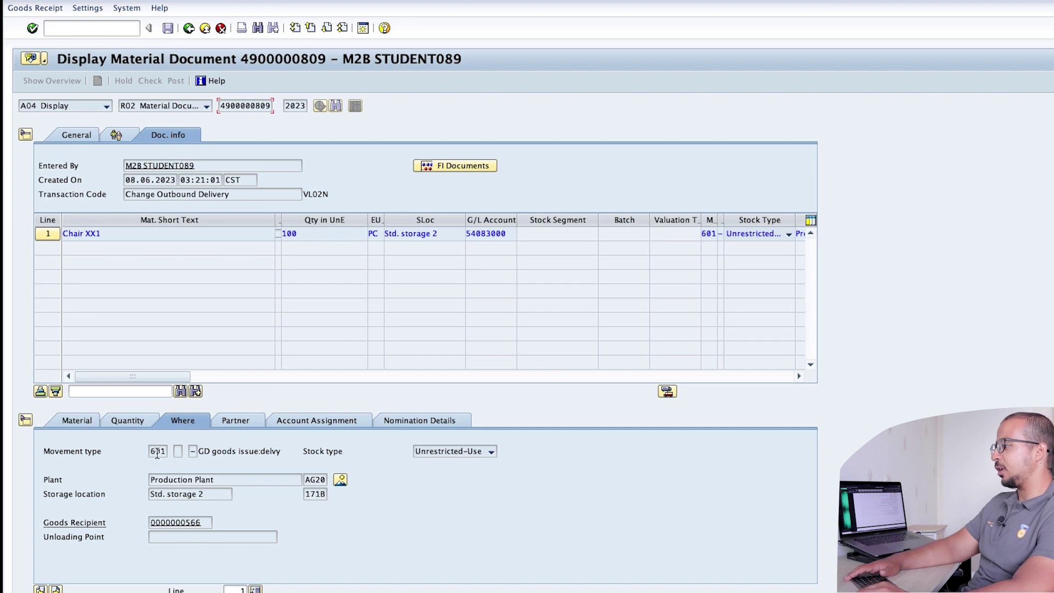
drag(150, 452, 169, 455)
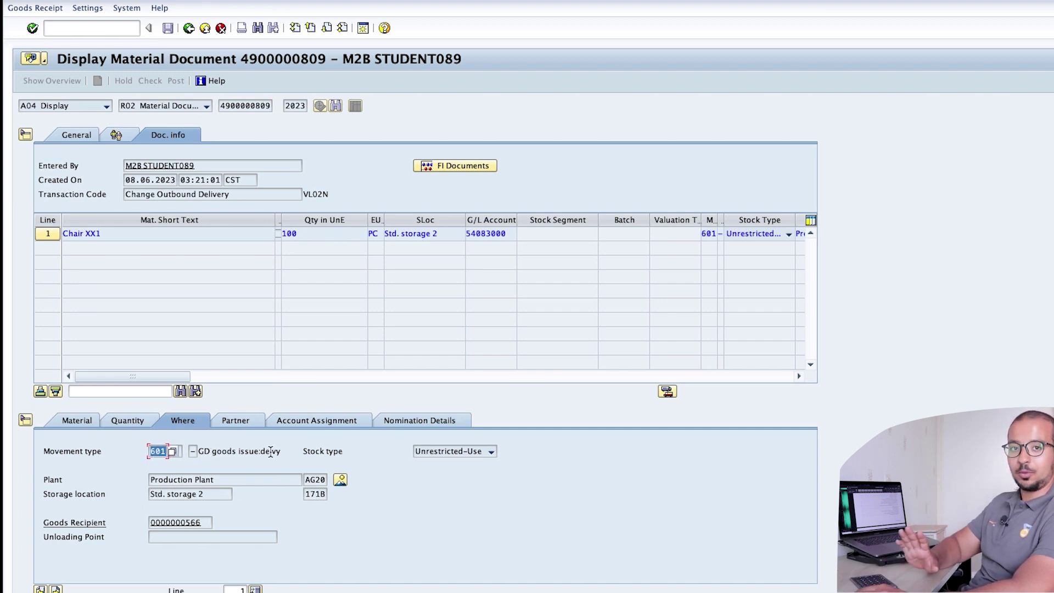
click(476, 164)
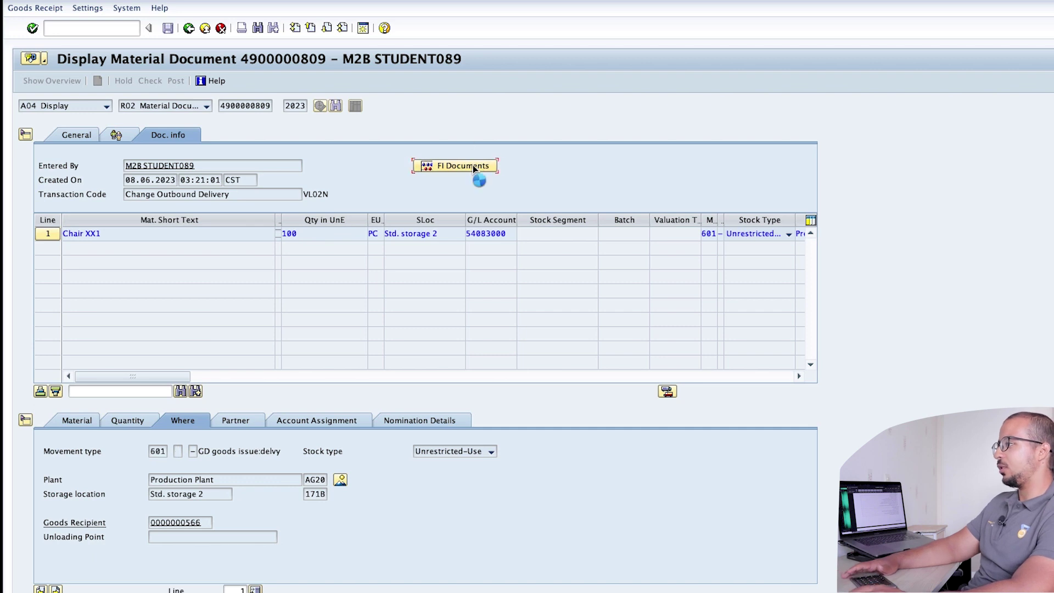
double_click(128, 61)
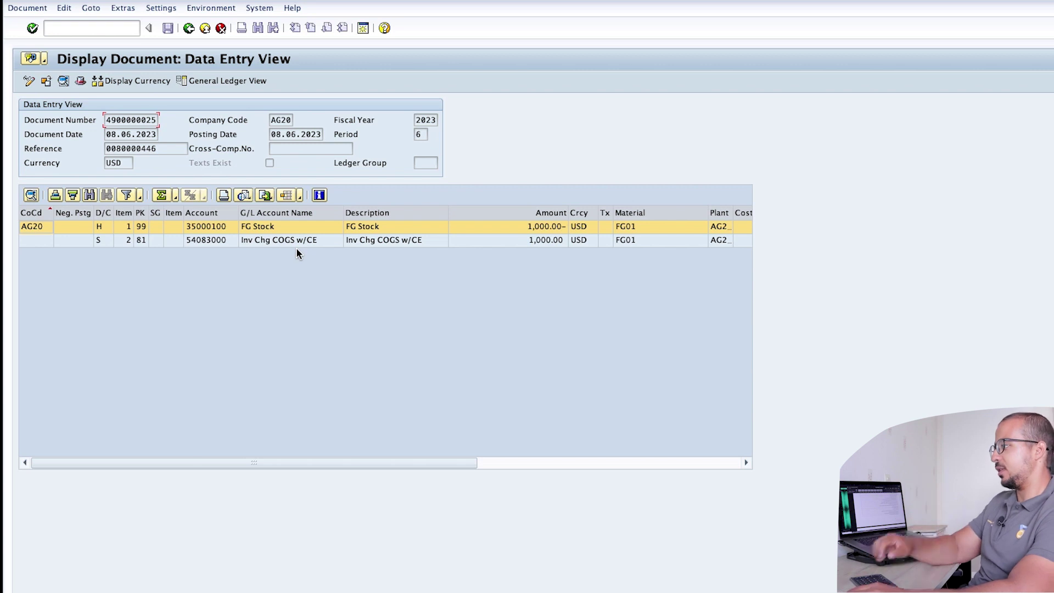
click(190, 30)
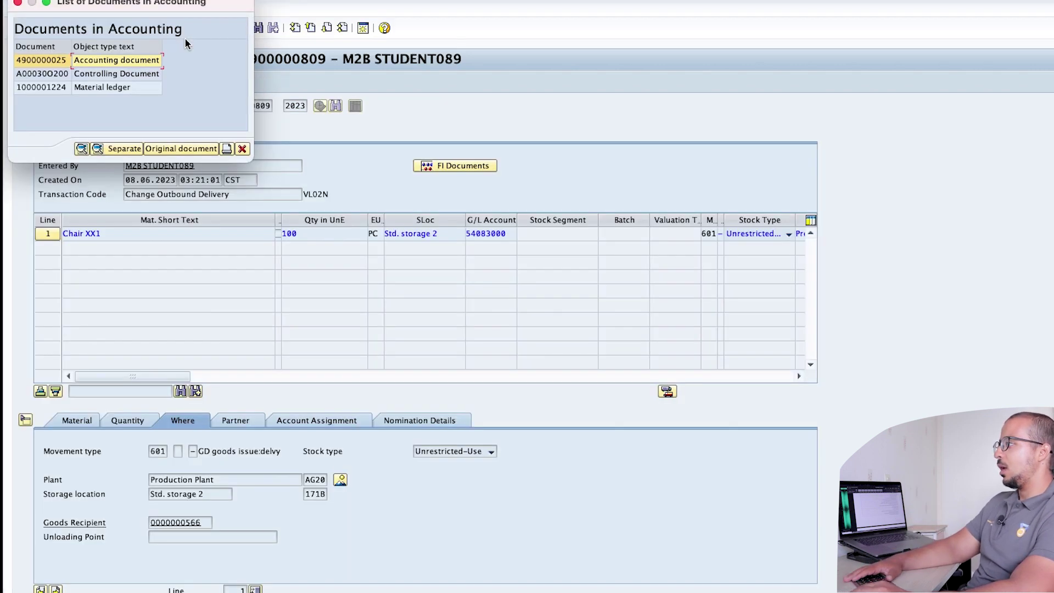
click(242, 152)
- Start creating a new sales order with transaction /nva01
click(115, 27)
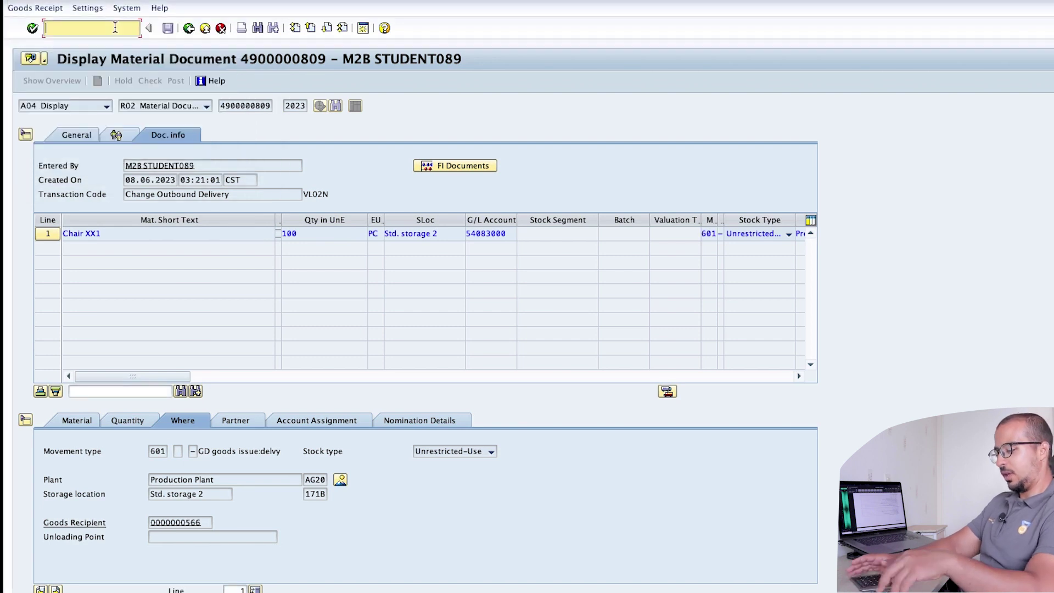
text(/nva01)
key(Return)
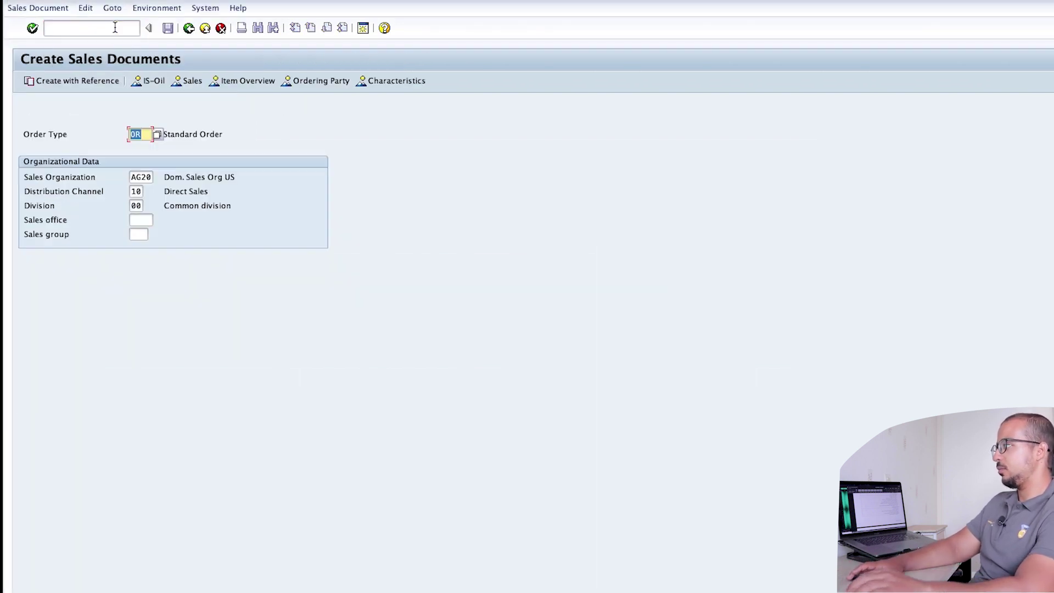
- Enter sold-to party 566, customer reference 'FOC Demo 2' and requested delivery date 01.07.2023
key(Return)
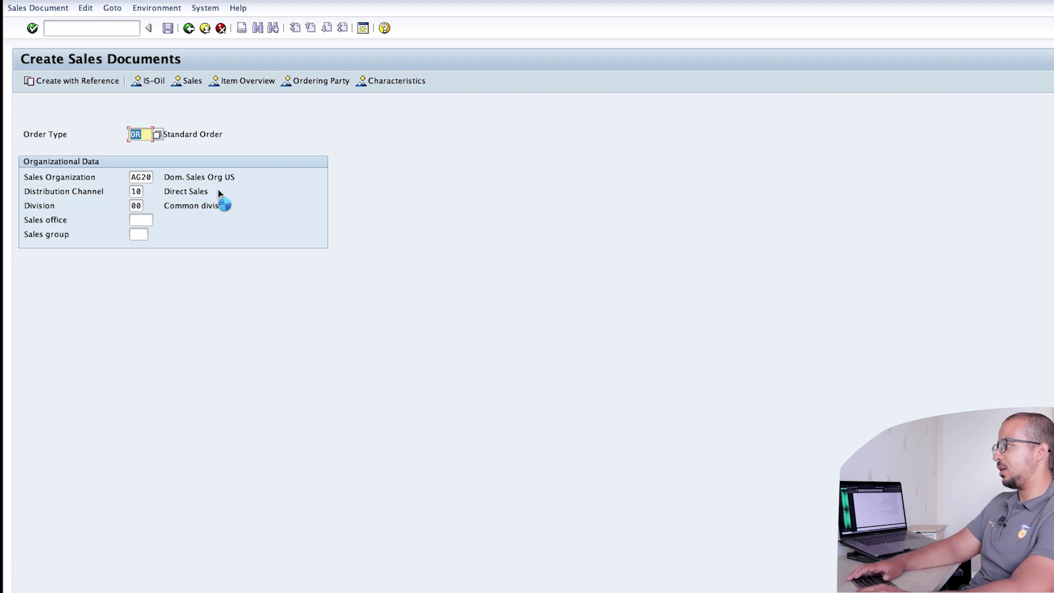
key(Escape)
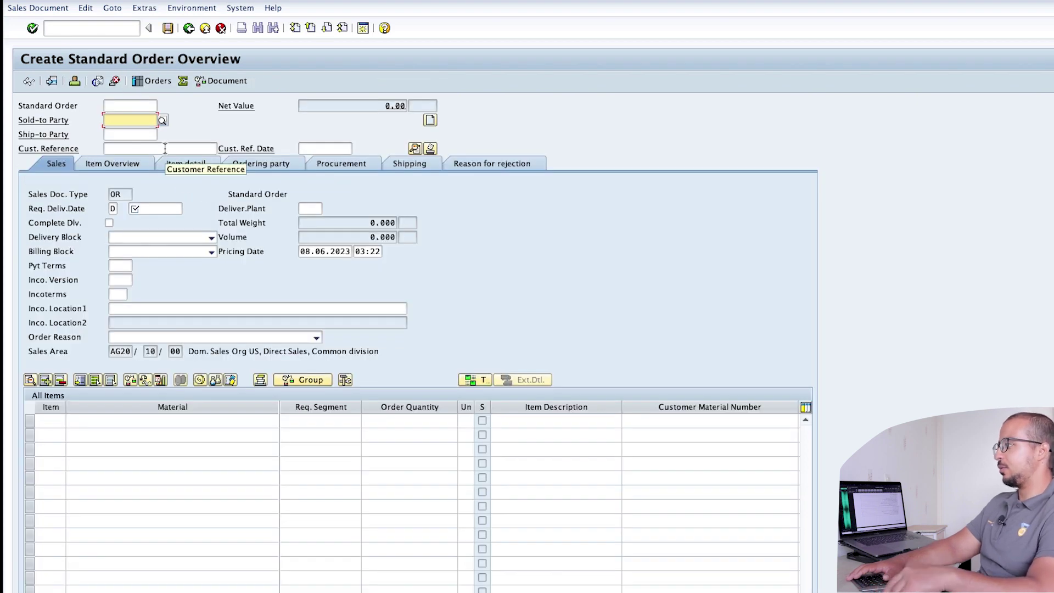
text(566)
key(Return)
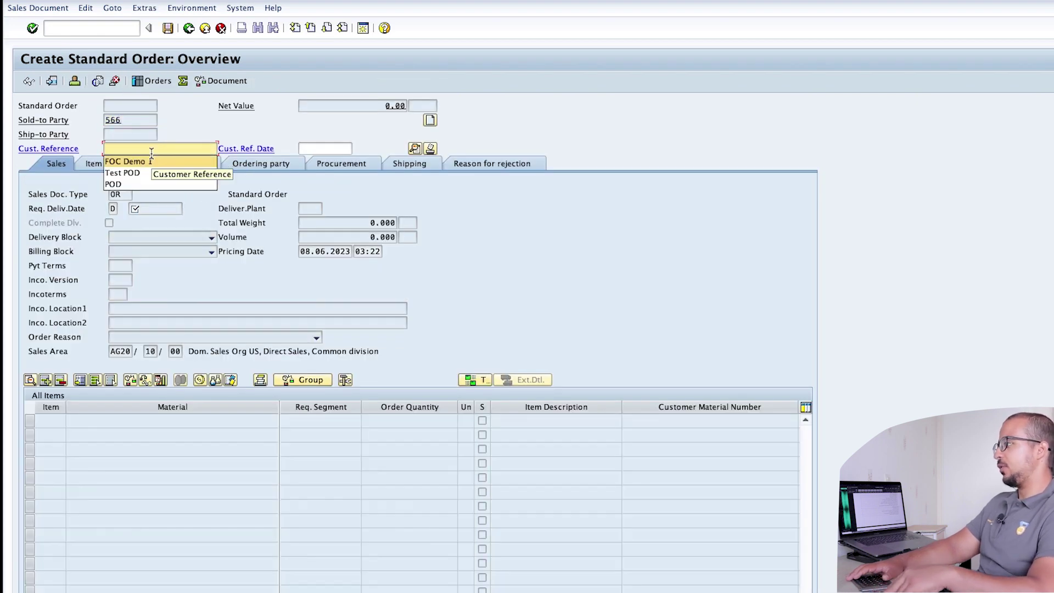
text(FOC Demo 2)
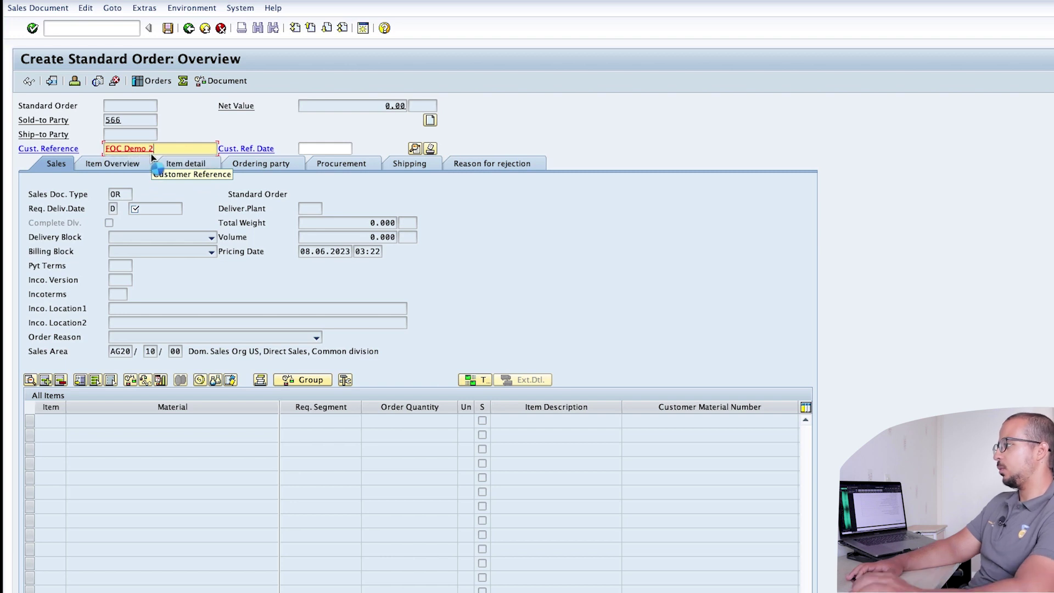
key(Return)
key(Return)
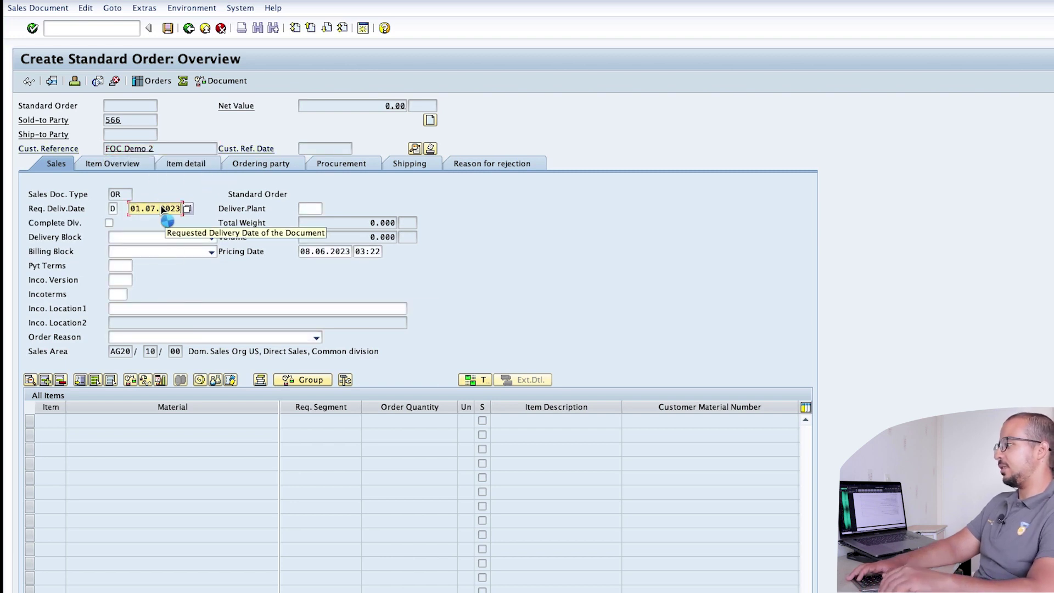
key(Return)
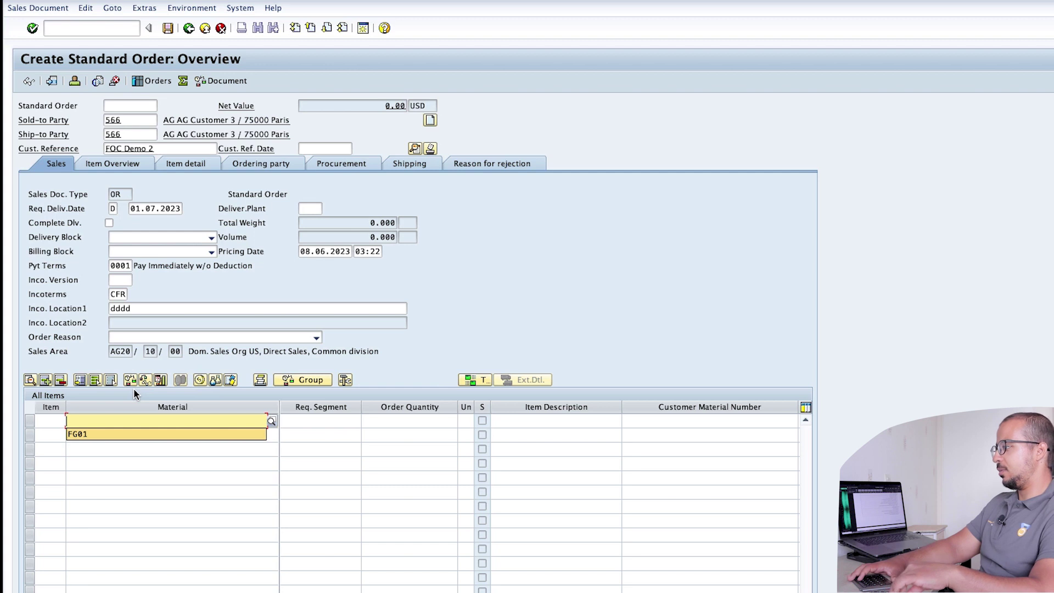
- Add item FG01 with order quantity 200 PC and display its pricing conditions
key(Return)
key(Return)
click(442, 420)
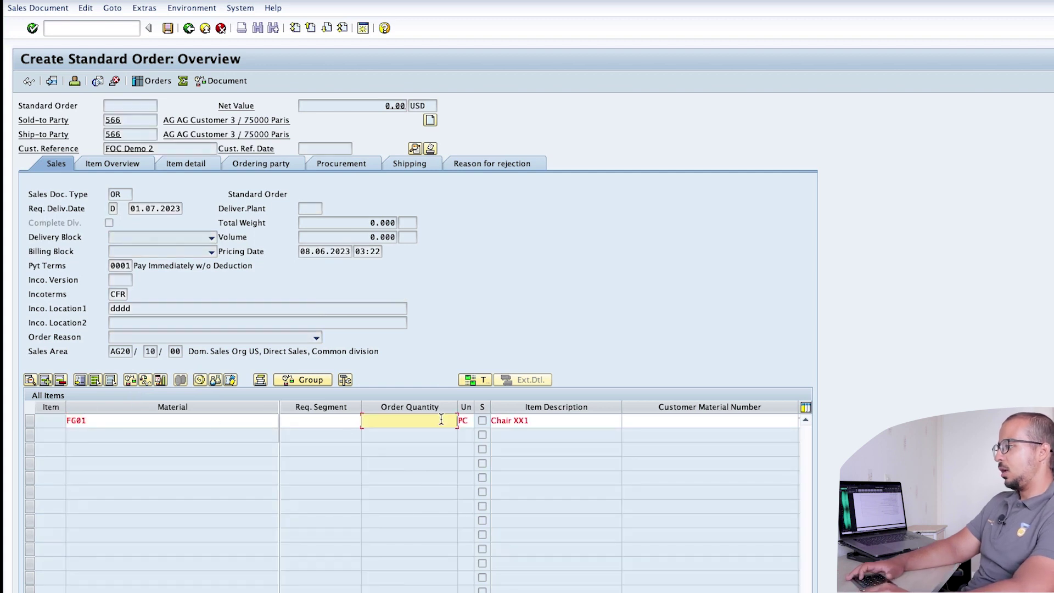
text(10)
key(BackSpace)
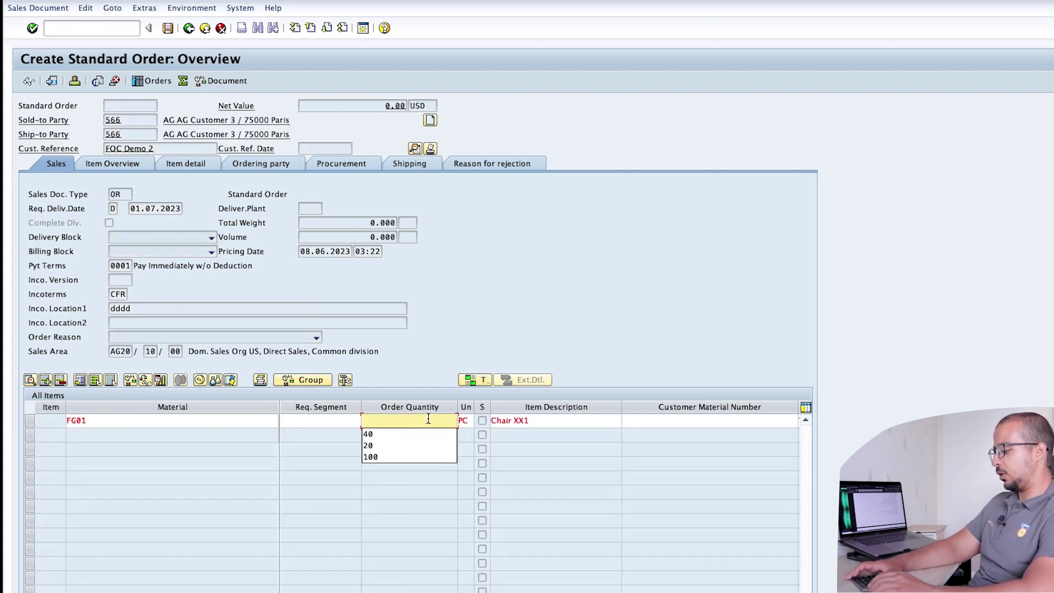
text(200)
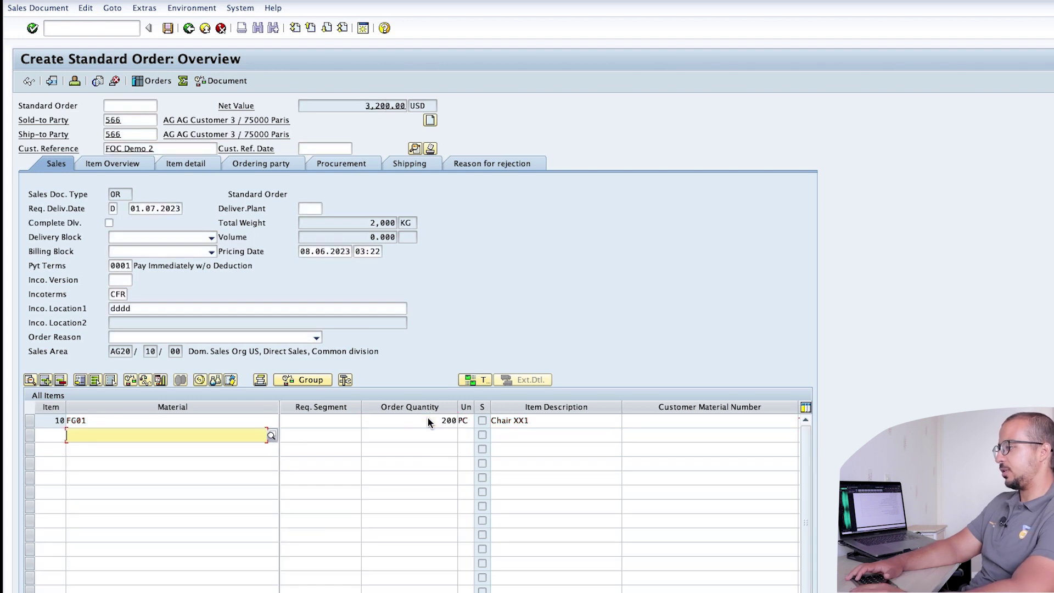
click(28, 420)
click(202, 379)
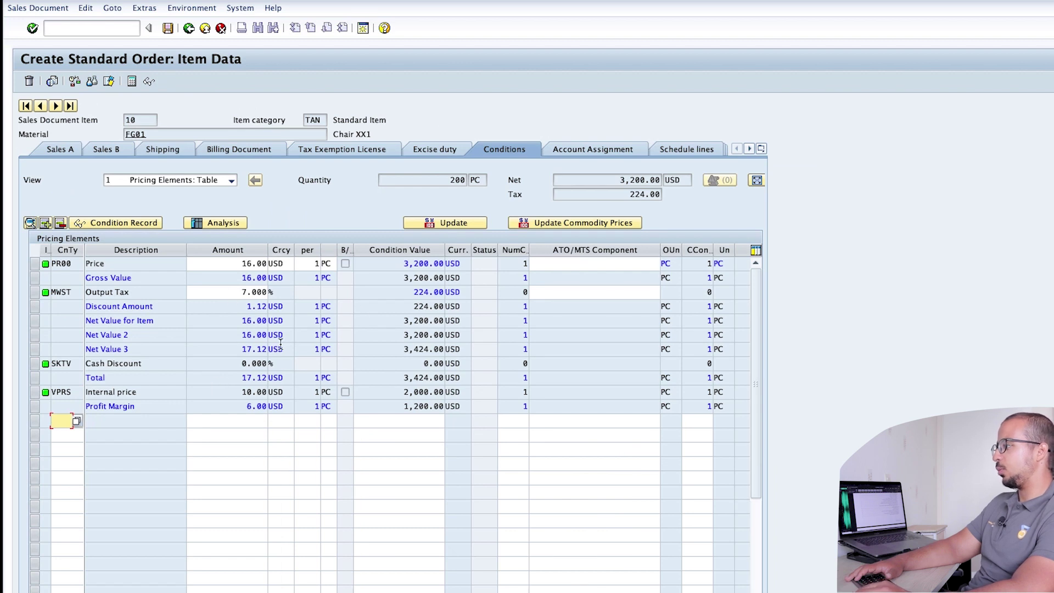
- Remove the 7% output tax from item 10 and reprice, keeping net value 3,200.00 USD
double_click(231, 295)
key(Delete)
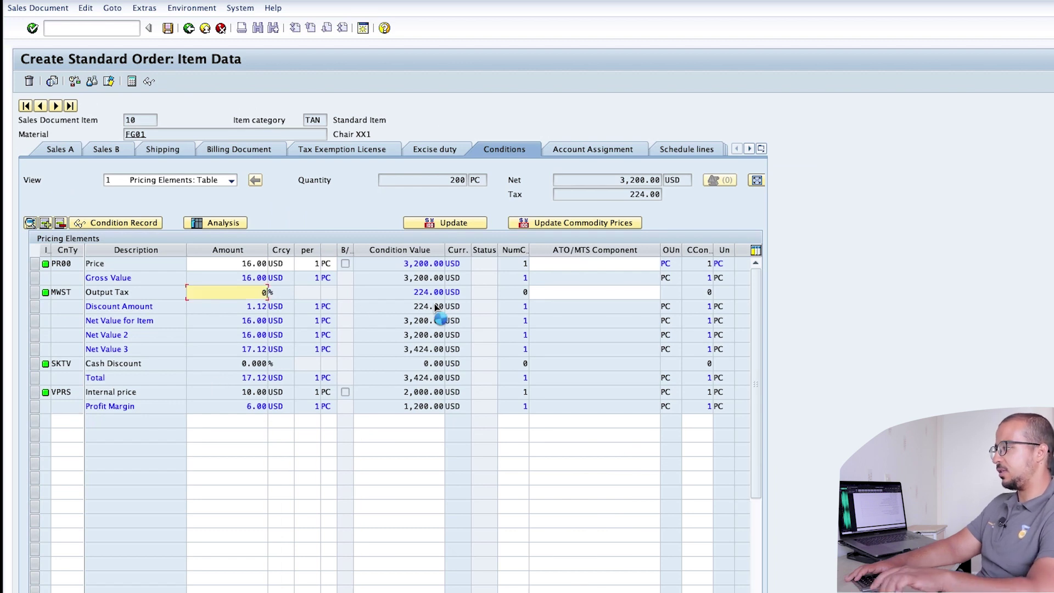
key(Return)
double_click(587, 179)
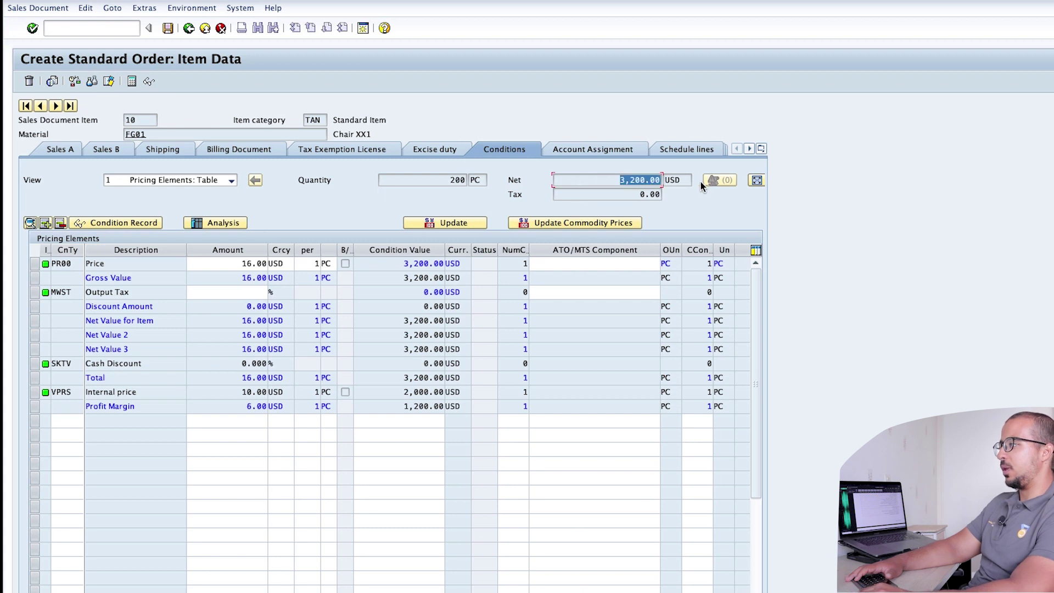
click(189, 28)
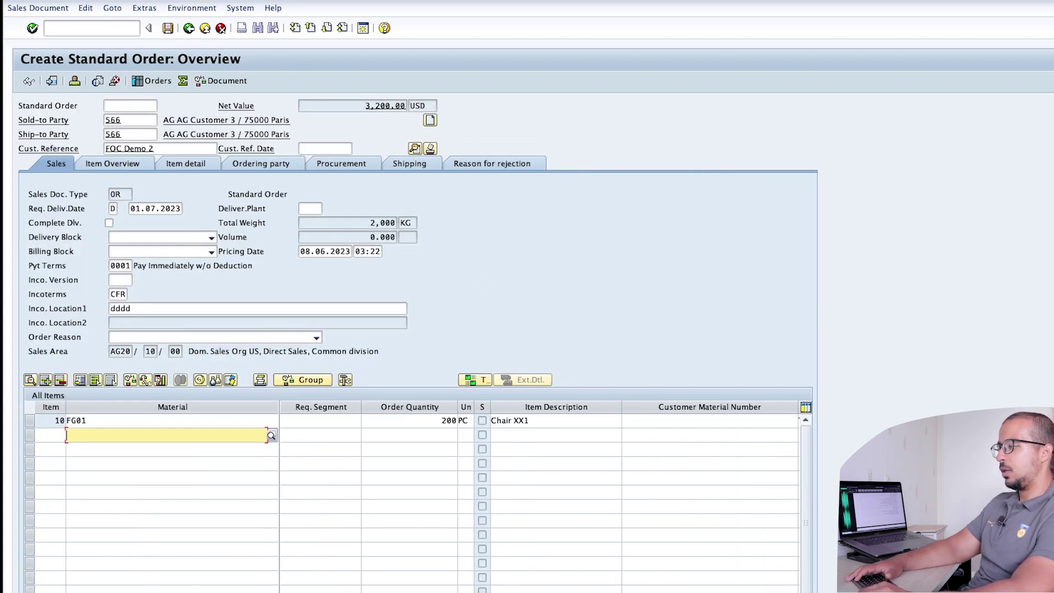
- Change item 10's item category to TANN and acknowledge the repricing message
click(619, 420)
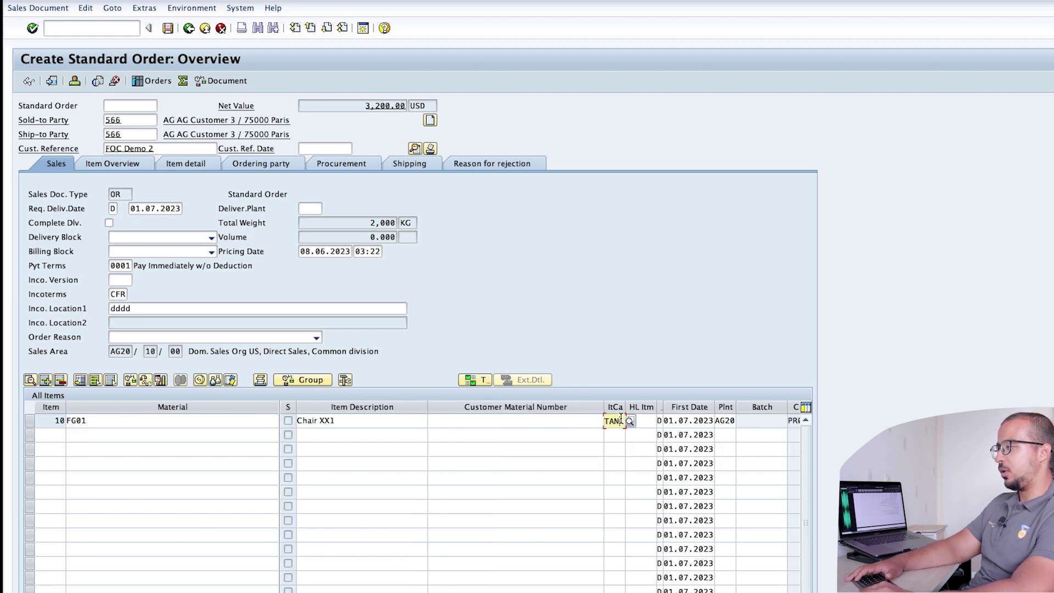
text(N)
key(Return)
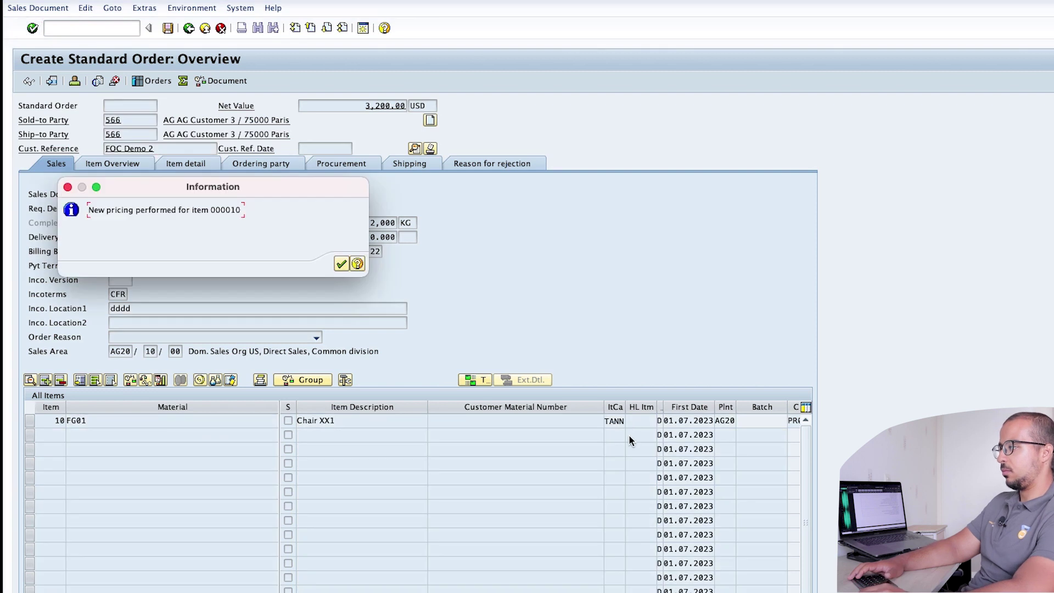
click(341, 264)
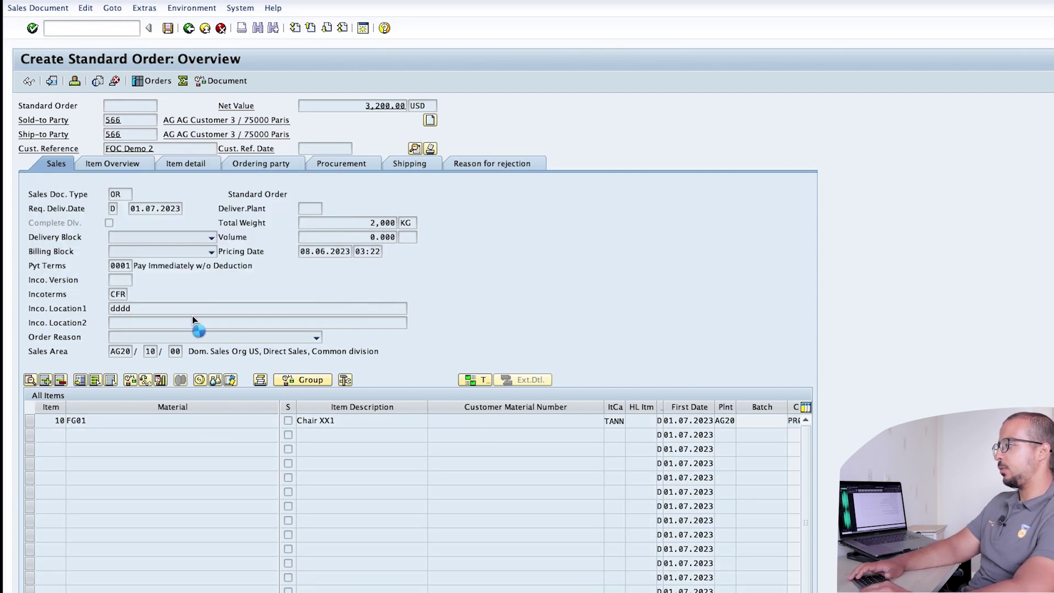
- Set item 10's output tax rate to 0, leaving net value 0.00 after the 100% discount
click(31, 420)
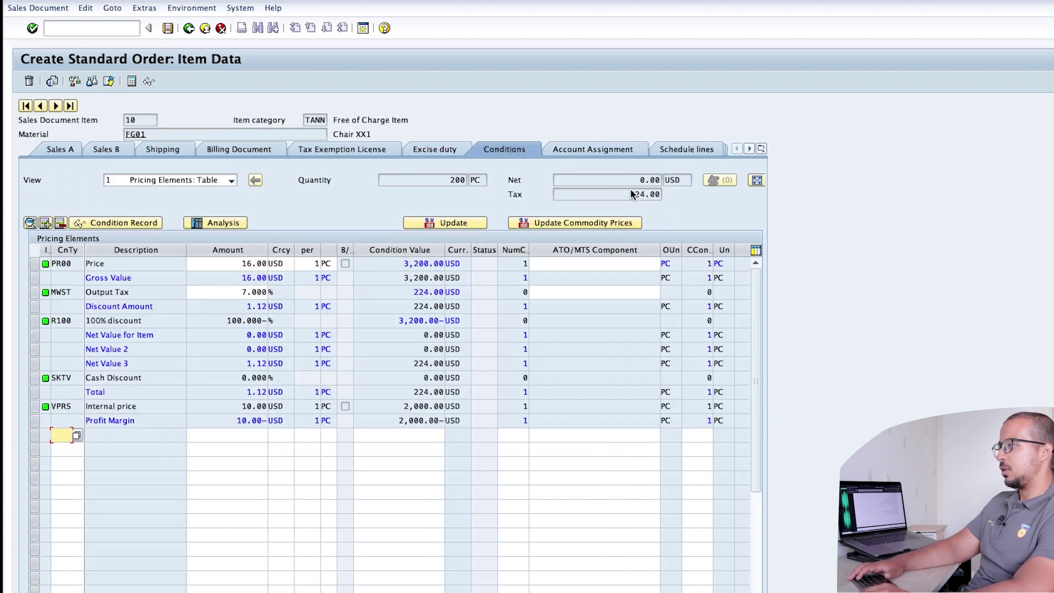
click(626, 182)
double_click(640, 177)
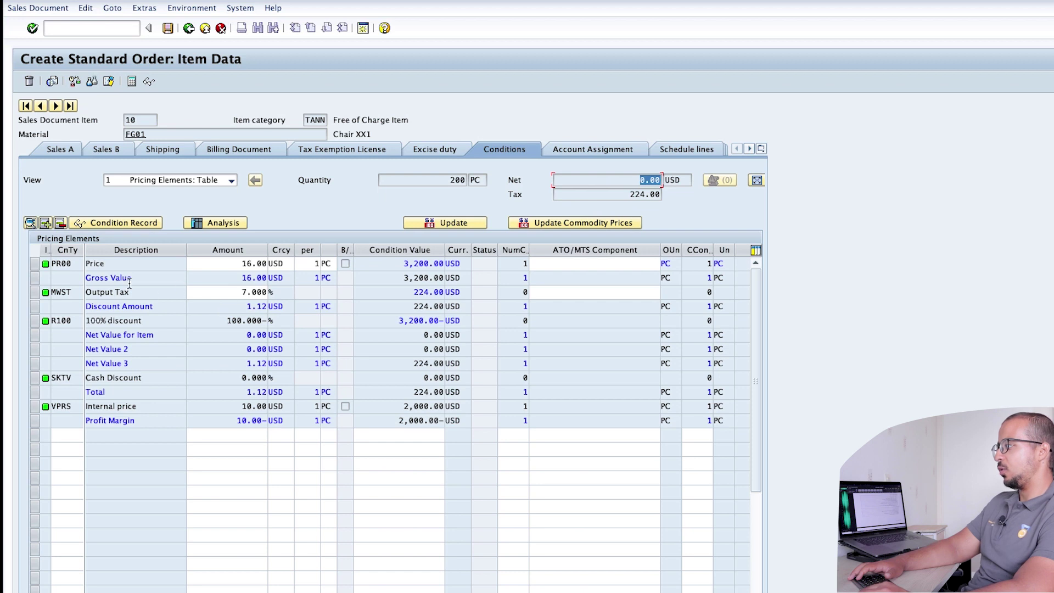
double_click(222, 291)
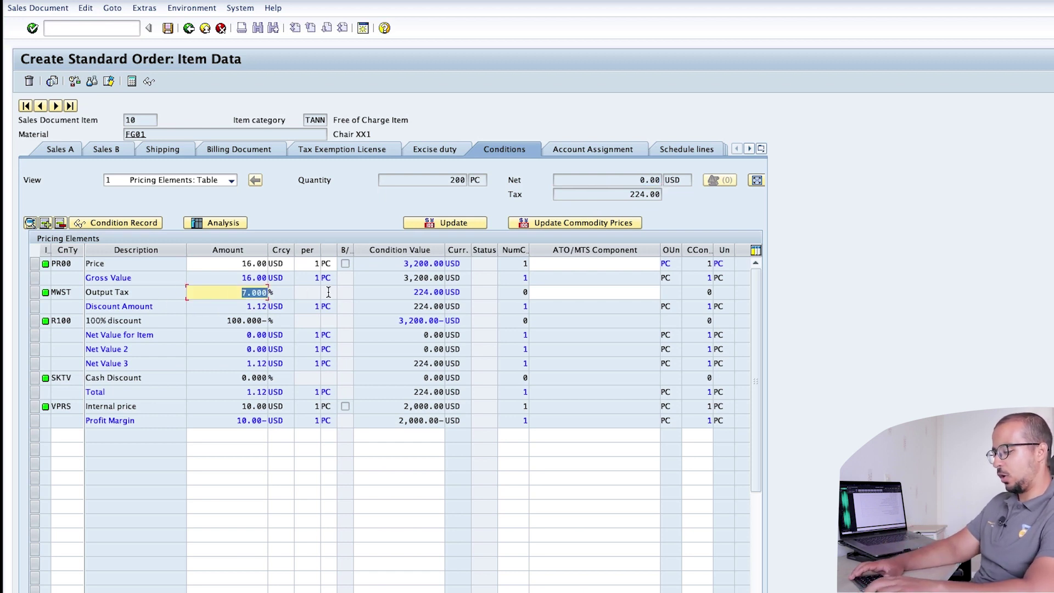
text(0)
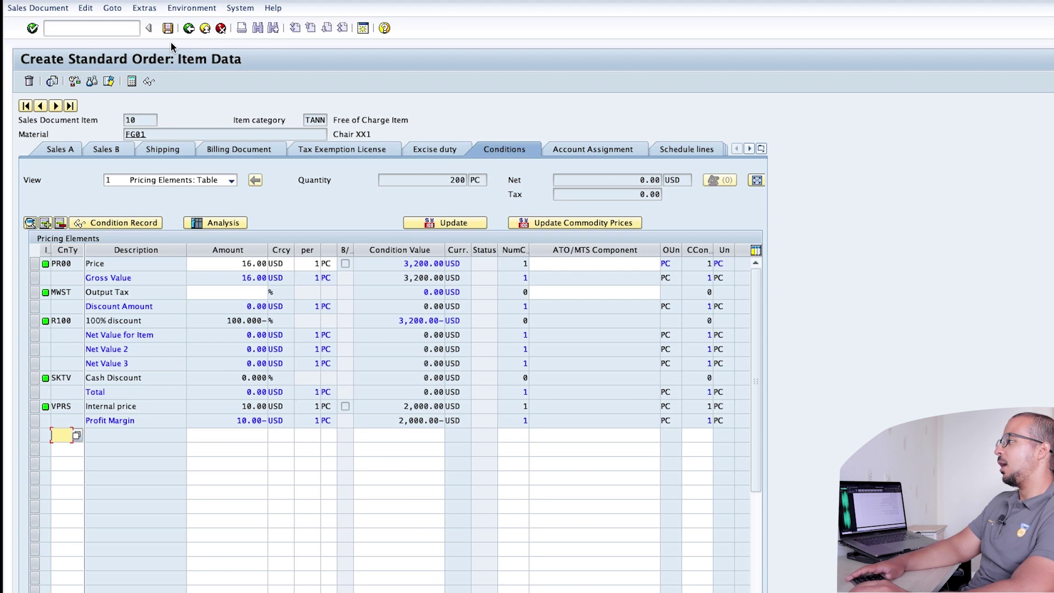
- Set item 10's storage location to 171B
click(172, 149)
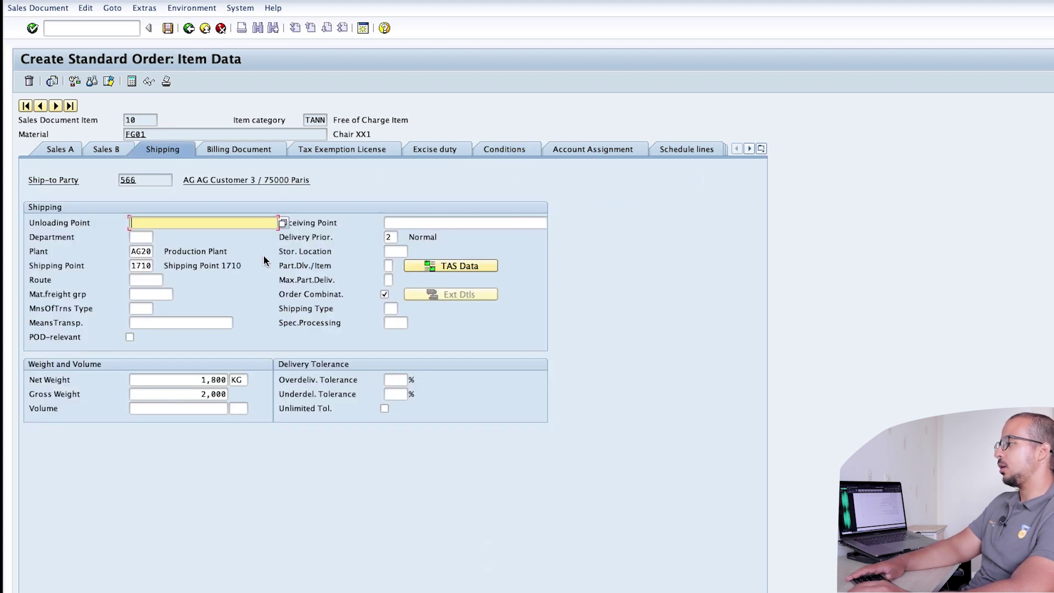
click(395, 251)
click(396, 253)
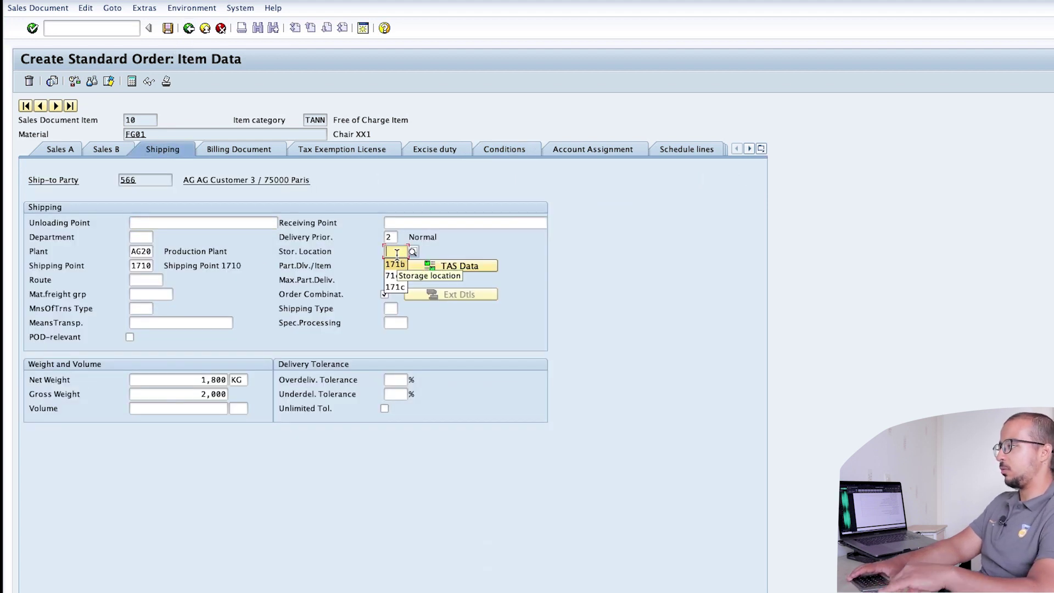
key(Return)
key(Return)
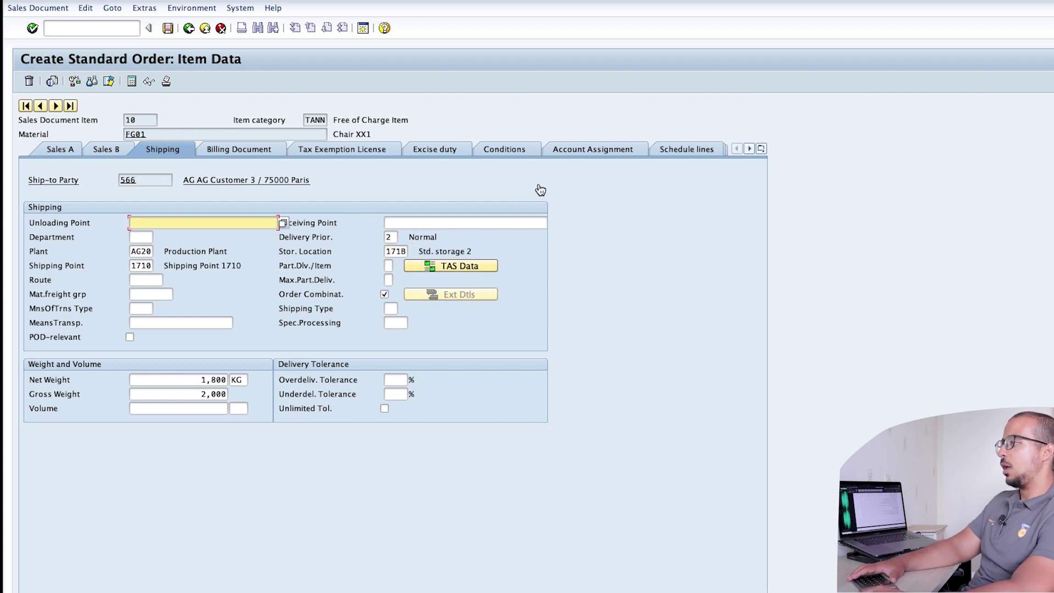
- Change the schedule line category from CN to Z1 and save the order
click(701, 145)
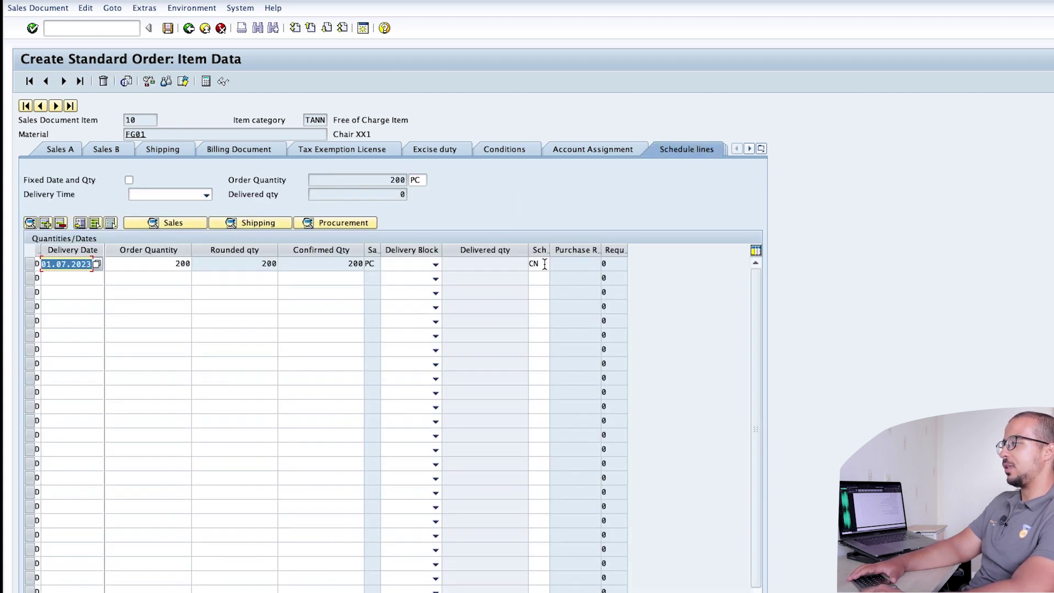
double_click(545, 264)
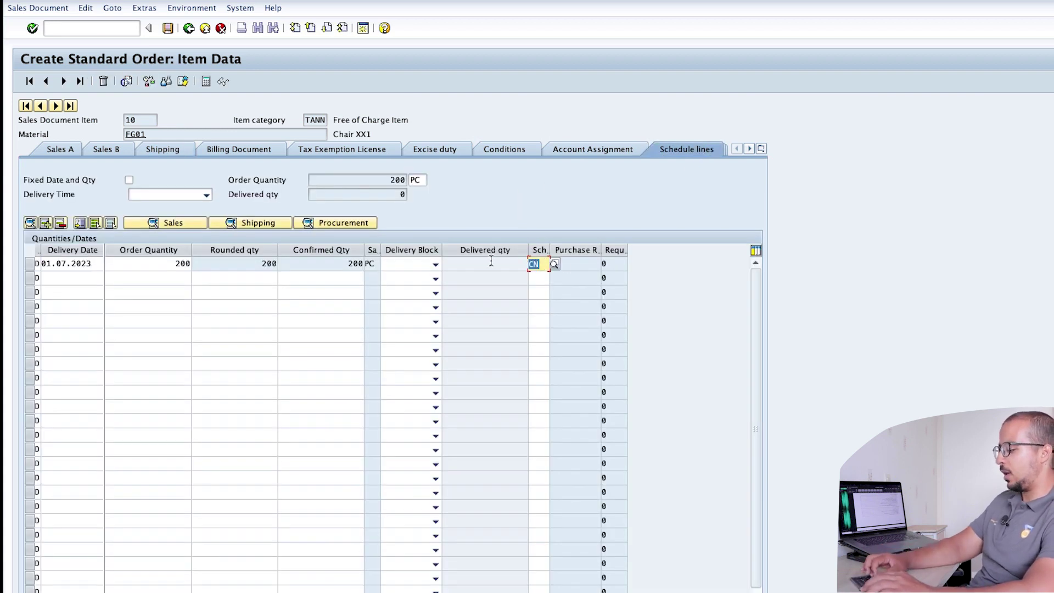
text(Z)
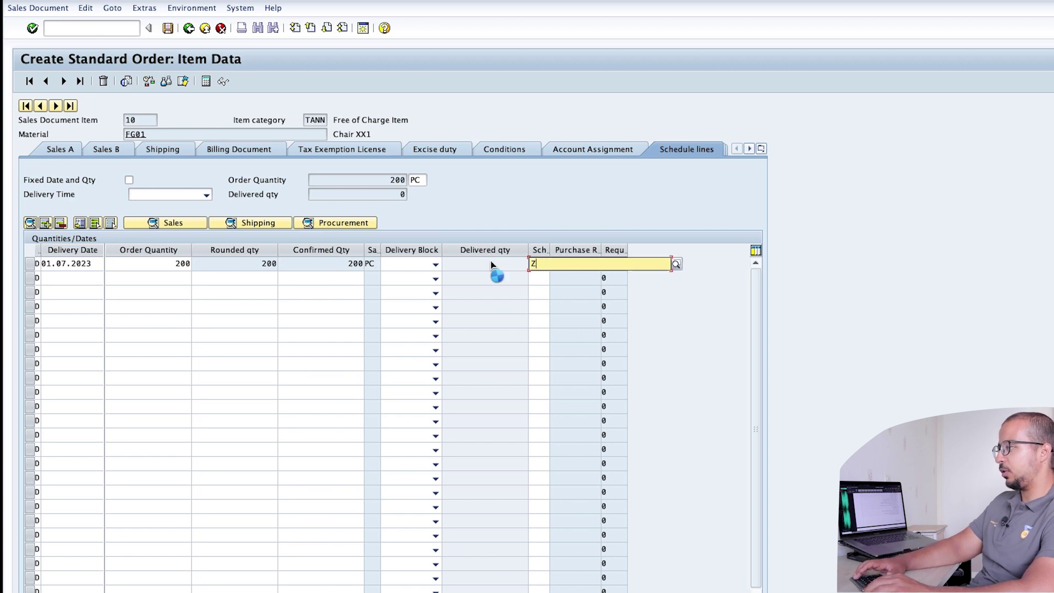
text(1)
key(Return)
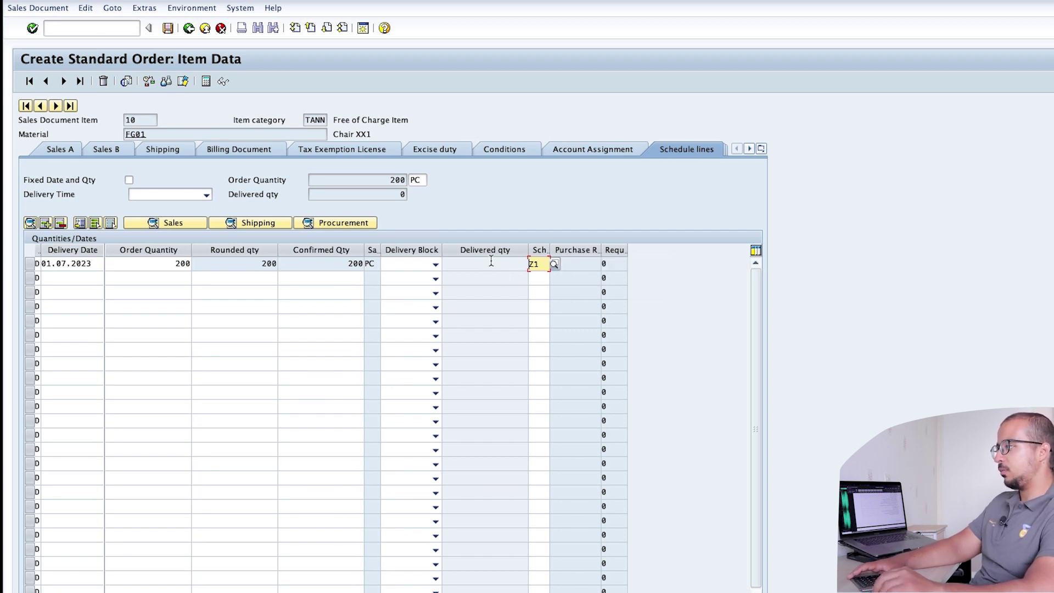
key(Return)
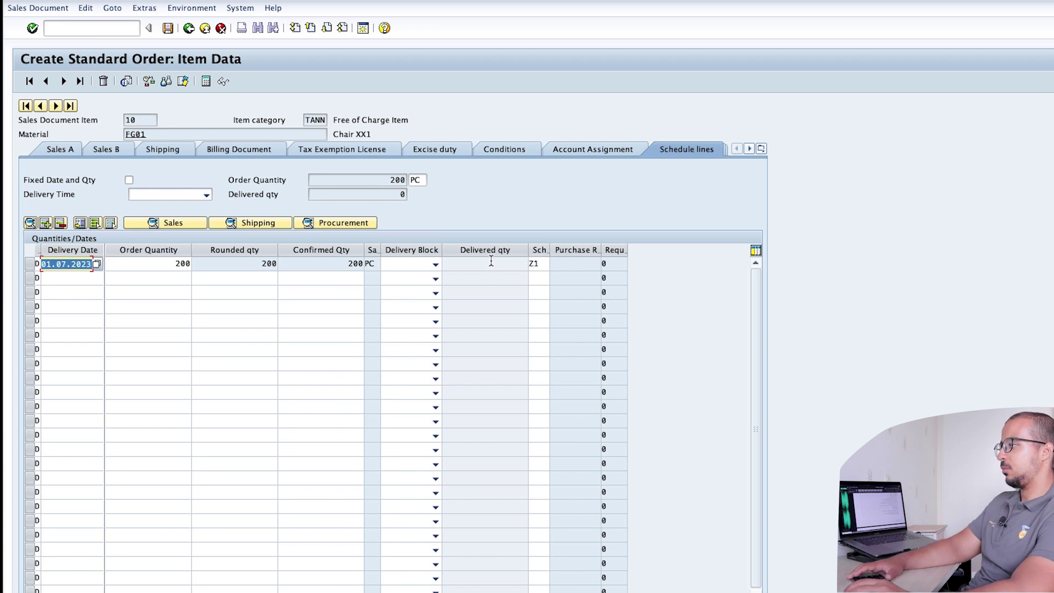
click(167, 28)
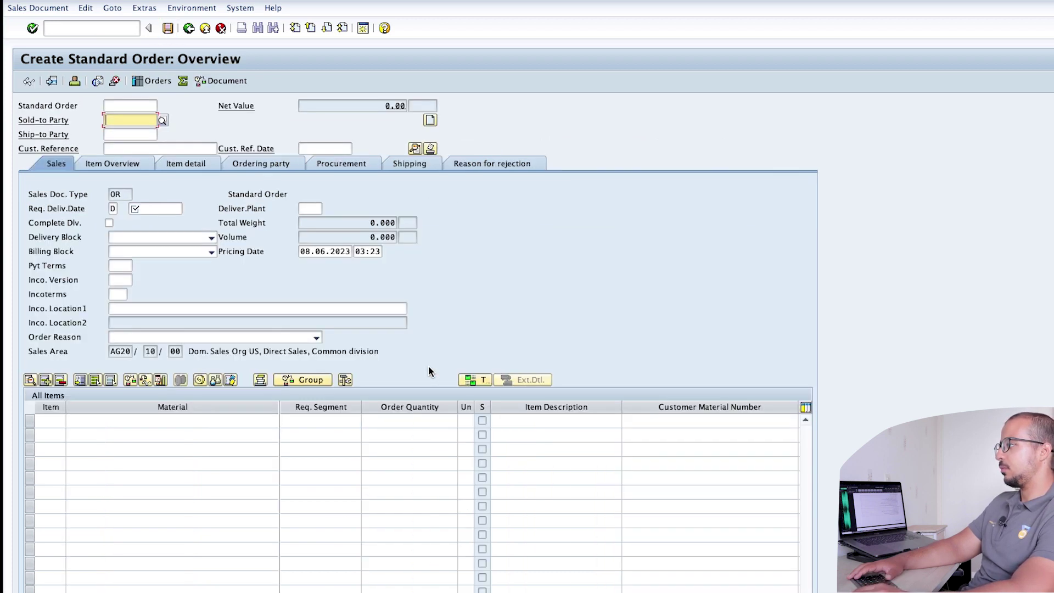
- Create an outbound delivery from saved order 662
click(37, 7)
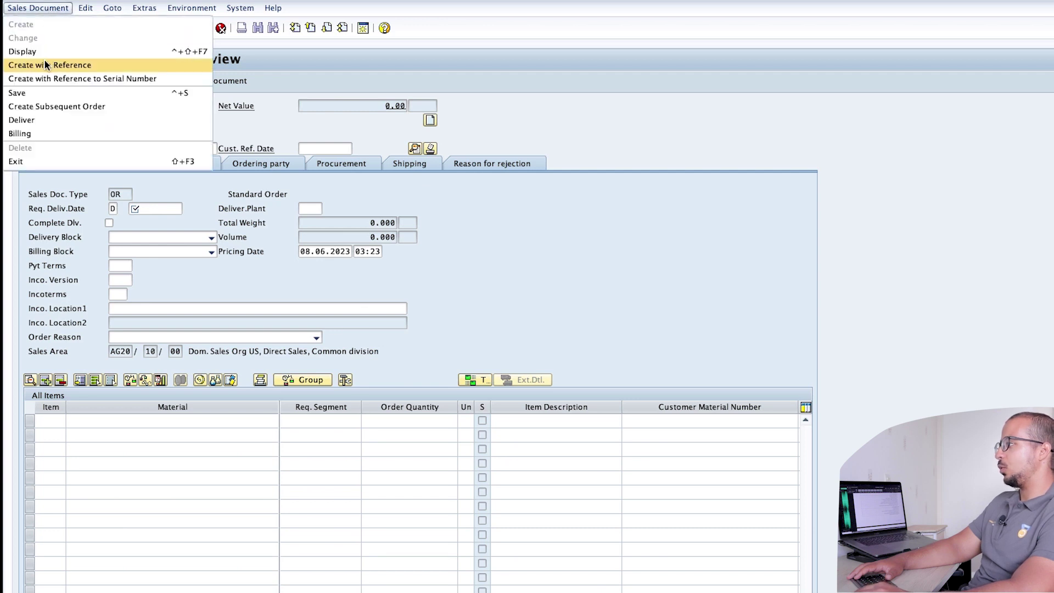
click(32, 119)
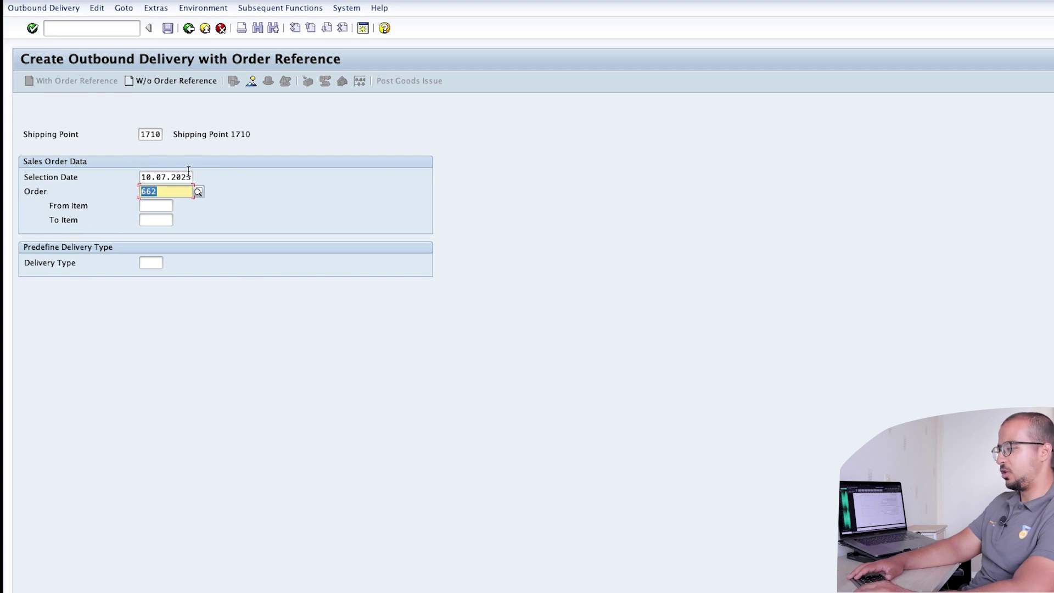
key(Return)
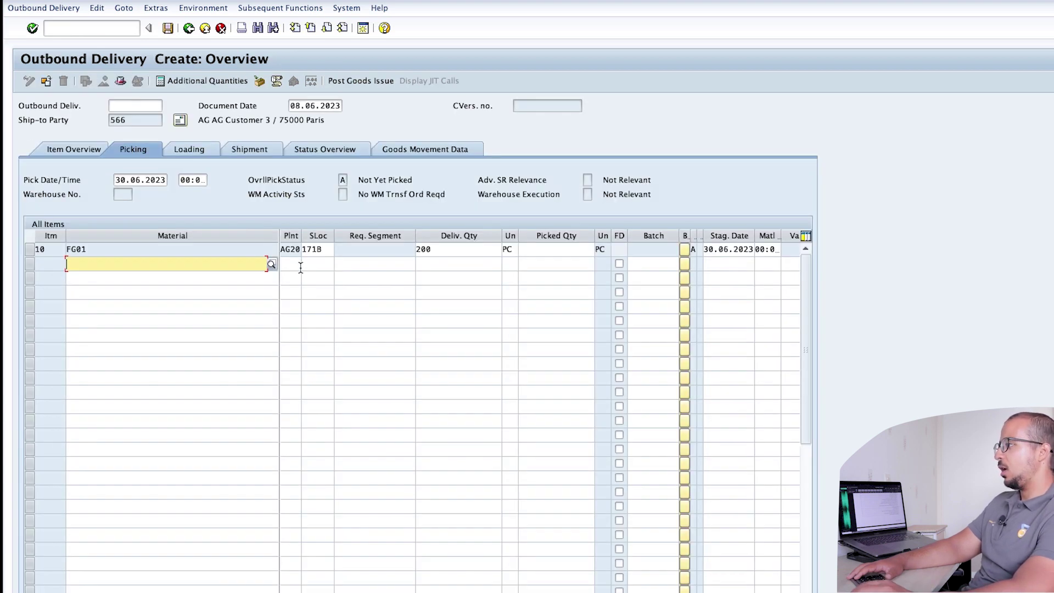
- Enter picked quantity 200 PC for item 10 and post the goods issue
click(533, 252)
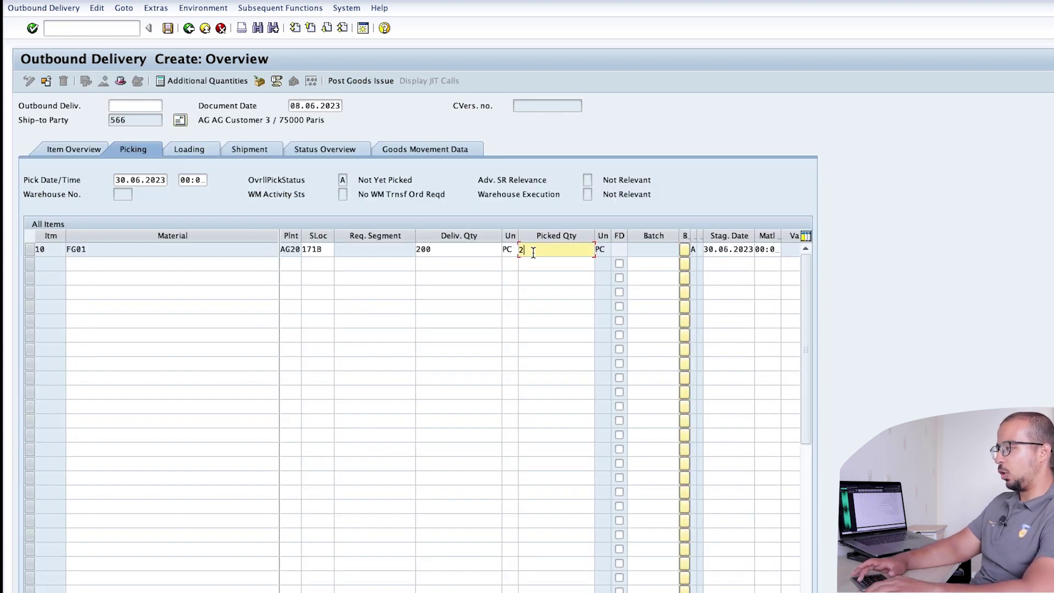
text(200)
key(Return)
click(332, 80)
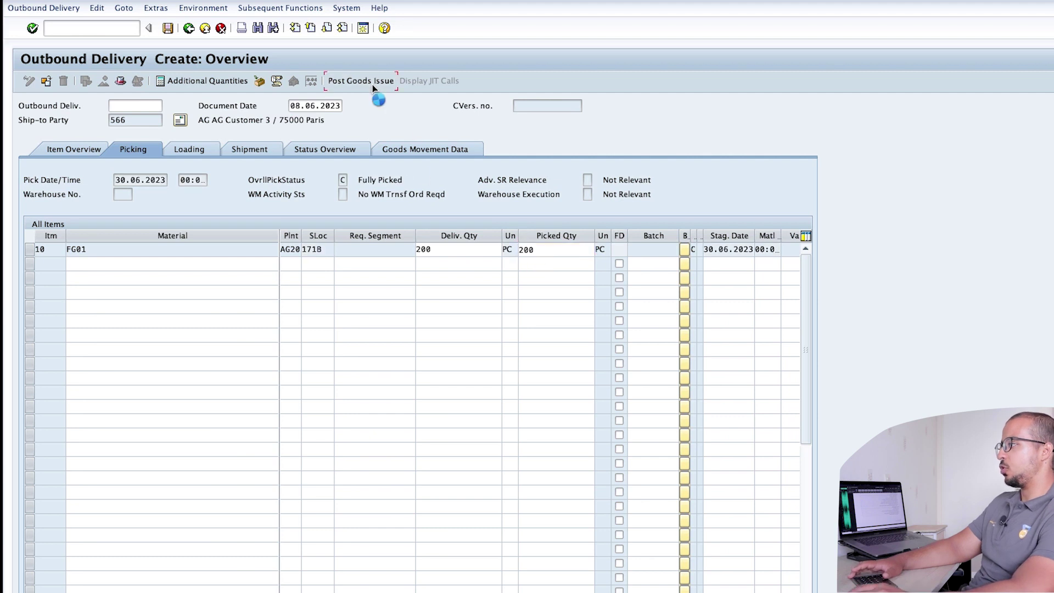
click(8, 9)
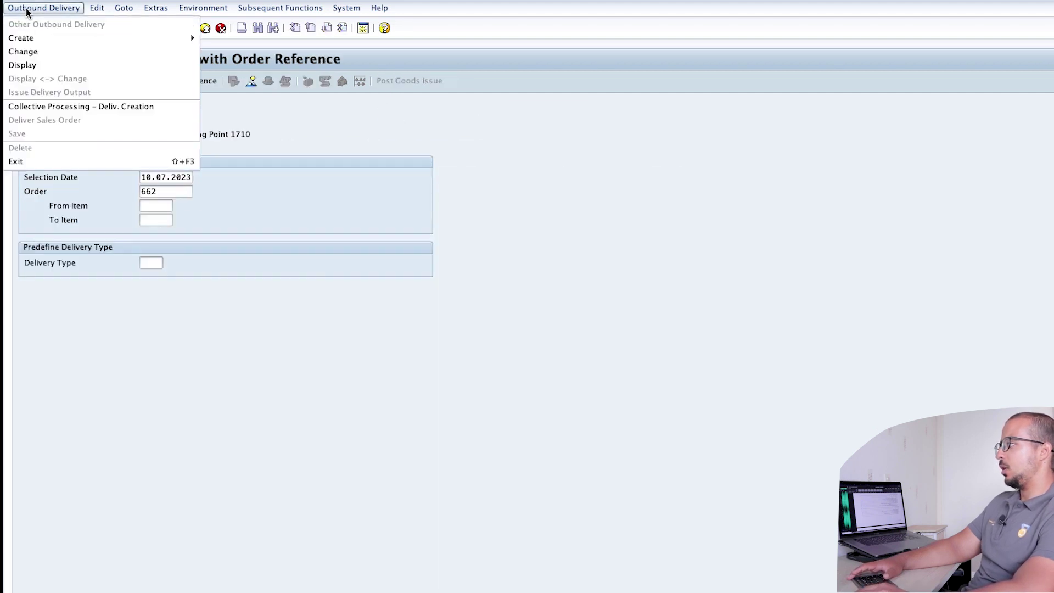
click(48, 64)
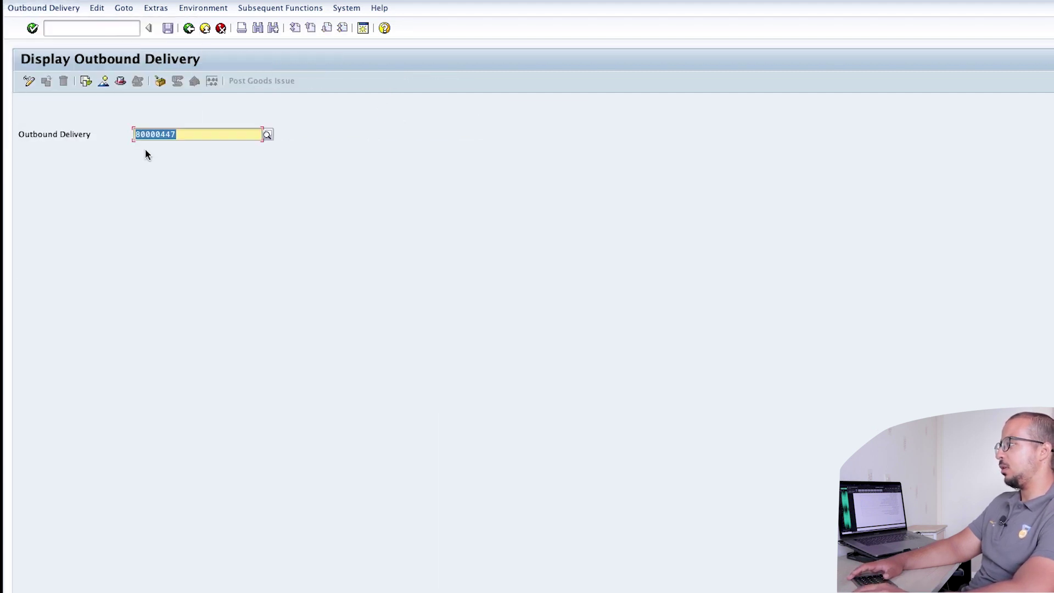
click(85, 81)
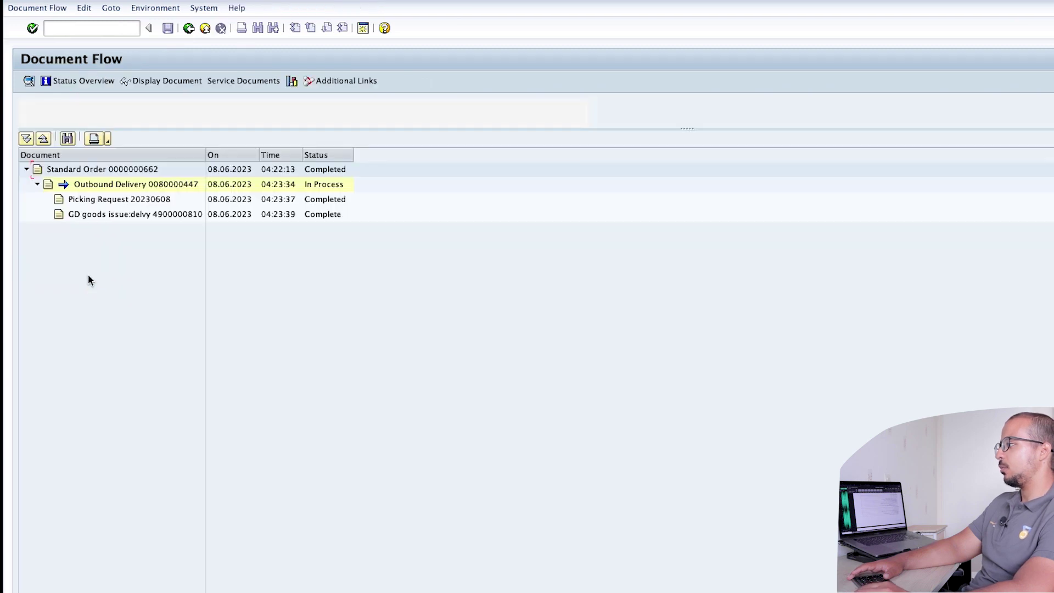
click(102, 215)
click(166, 83)
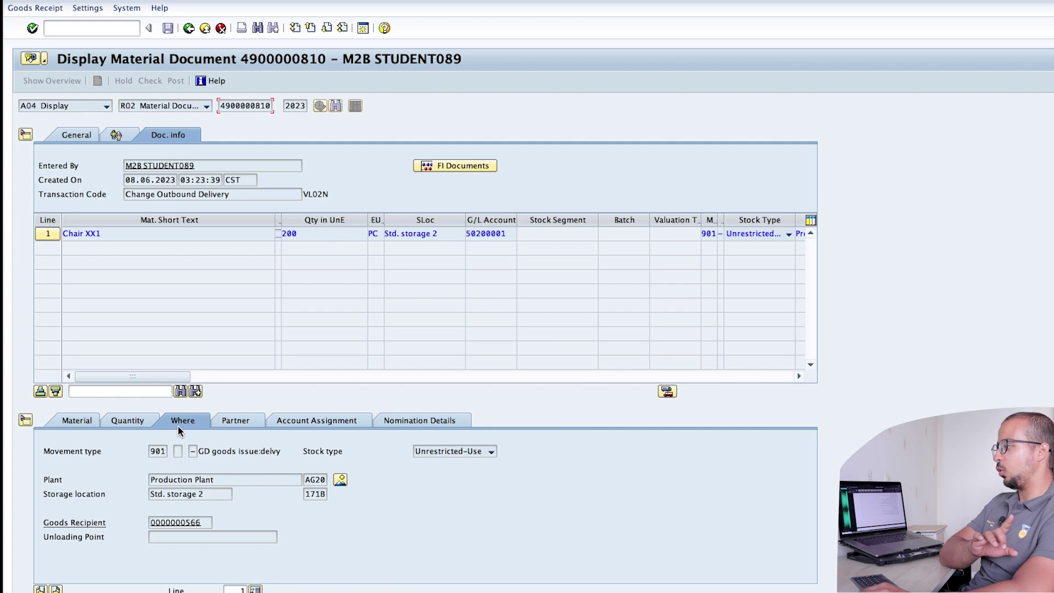
drag(154, 451, 175, 454)
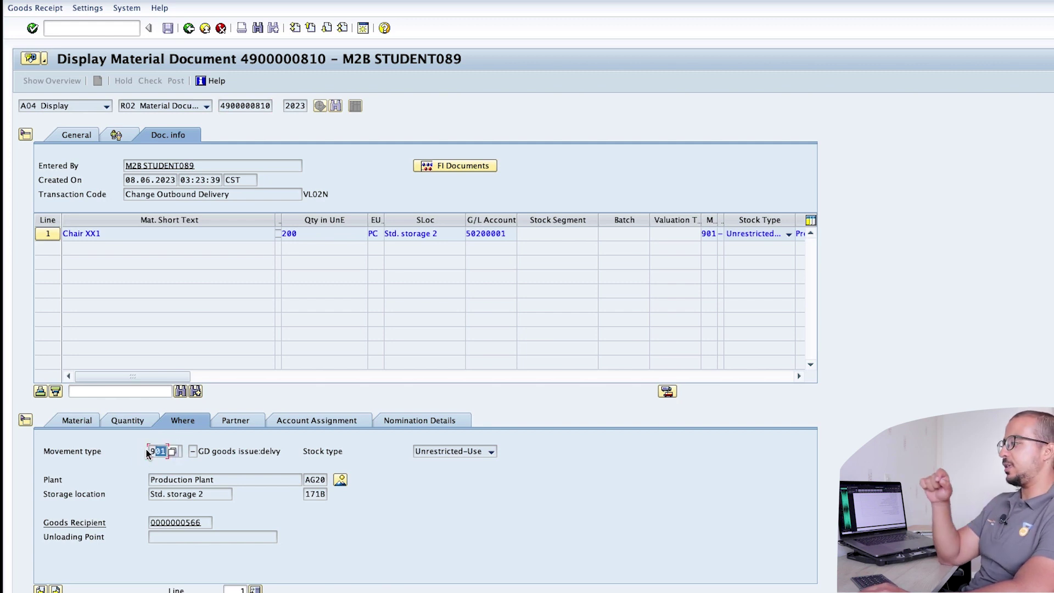
click(153, 450)
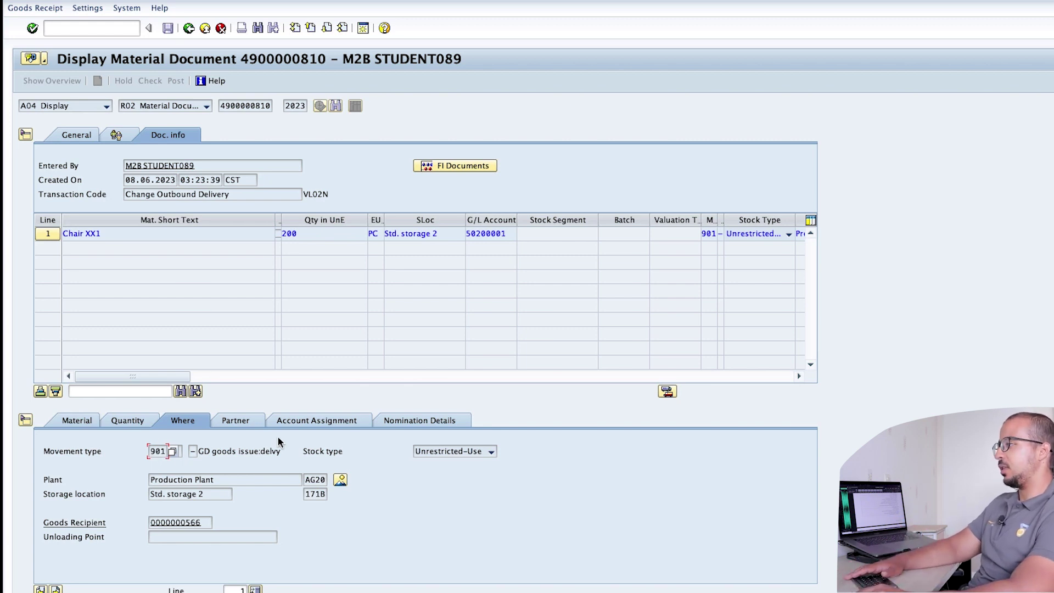
click(459, 166)
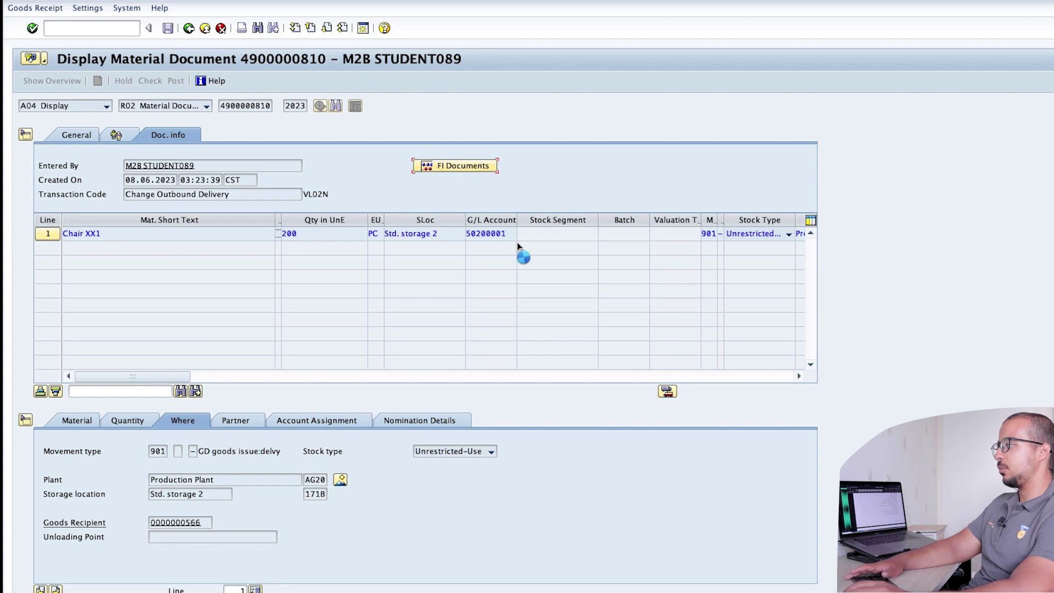
double_click(101, 59)
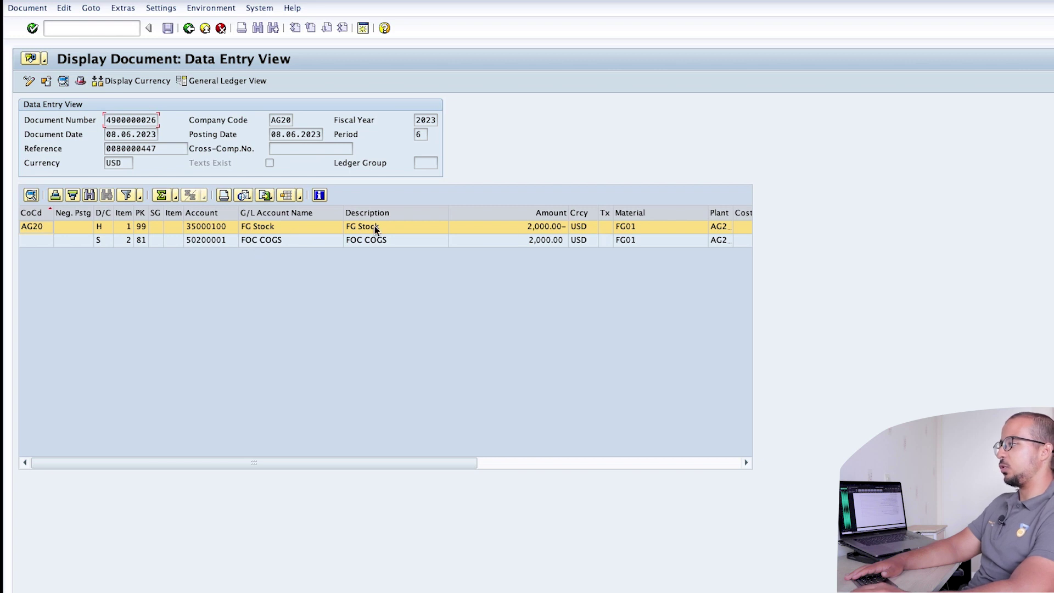
click(272, 239)
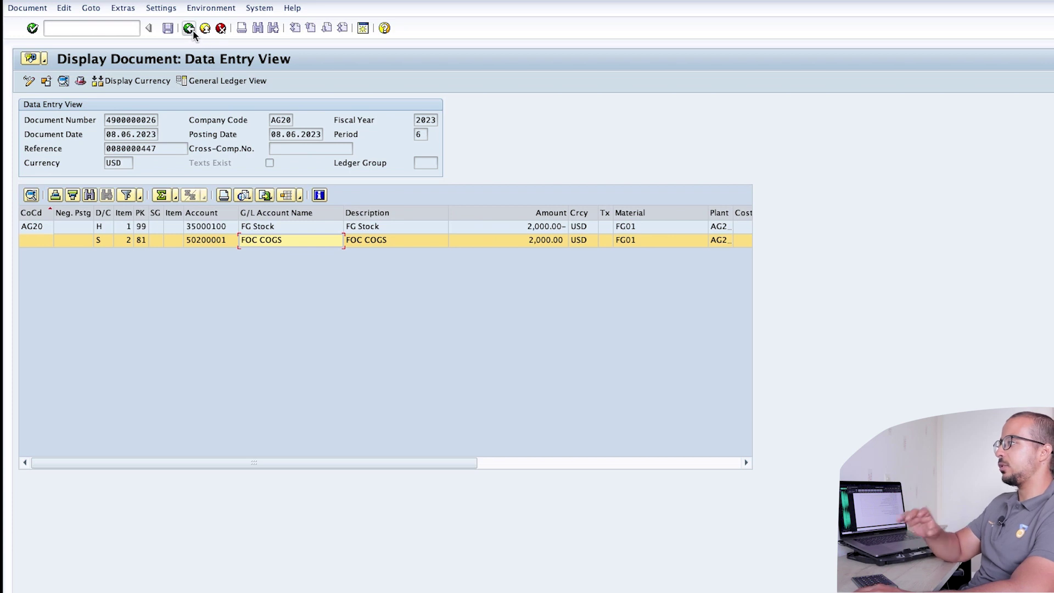
click(114, 25)
- Create an F2 invoice with /nvf01 and view item 10's pricing conditions
text(/nvf01)
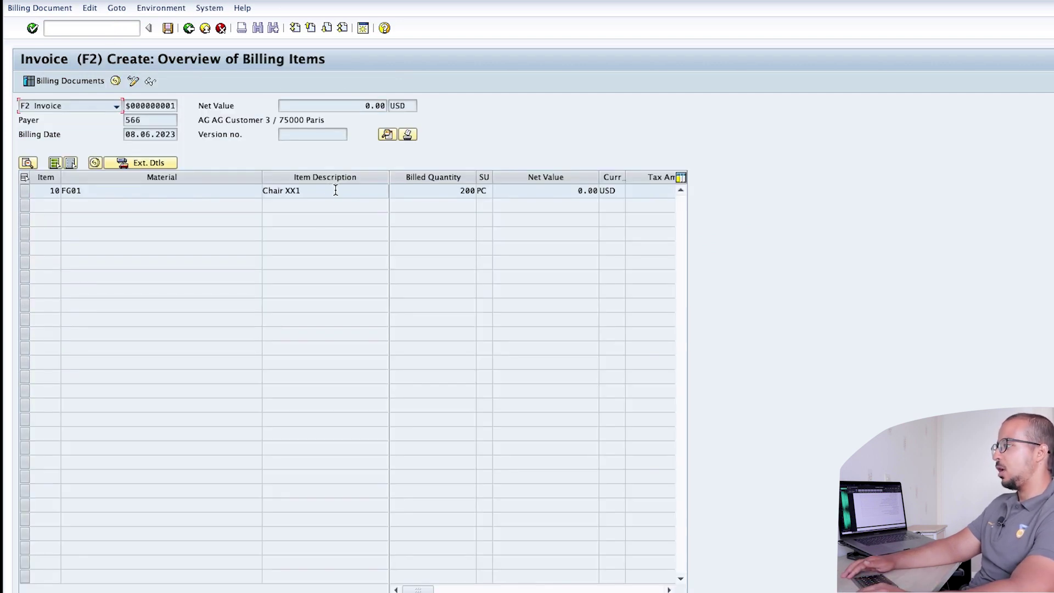
click(26, 190)
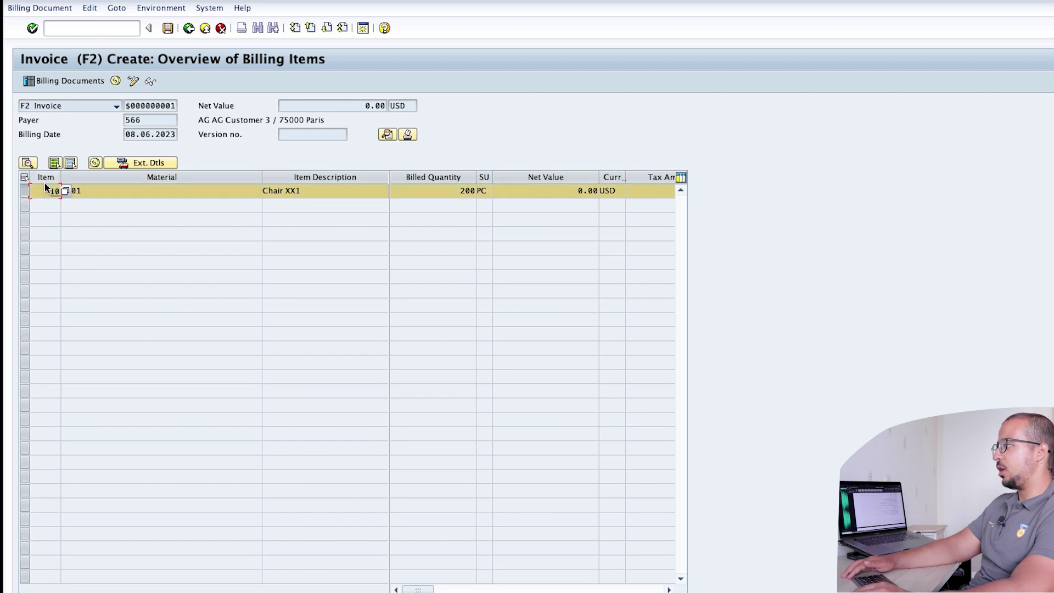
click(95, 163)
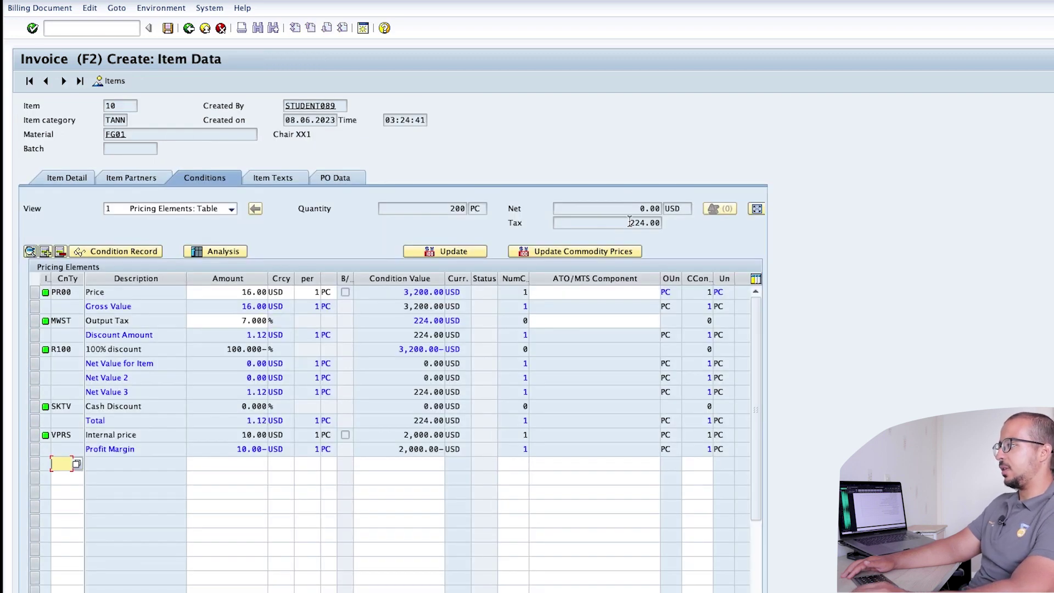
click(629, 212)
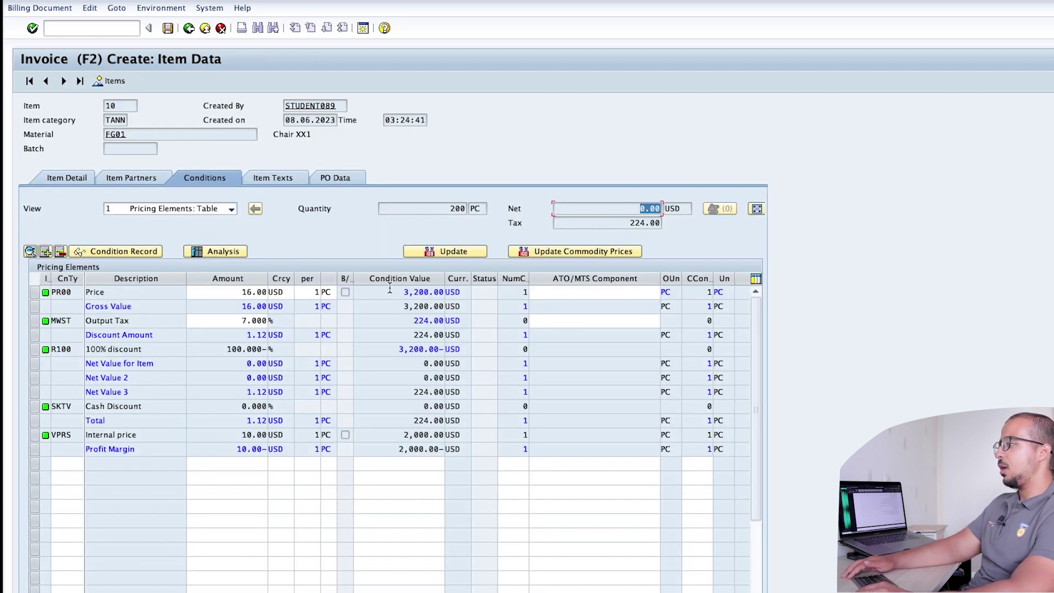
- Clear the 7% output tax so tax and net are 0.00 USD, then save the invoice
click(225, 323)
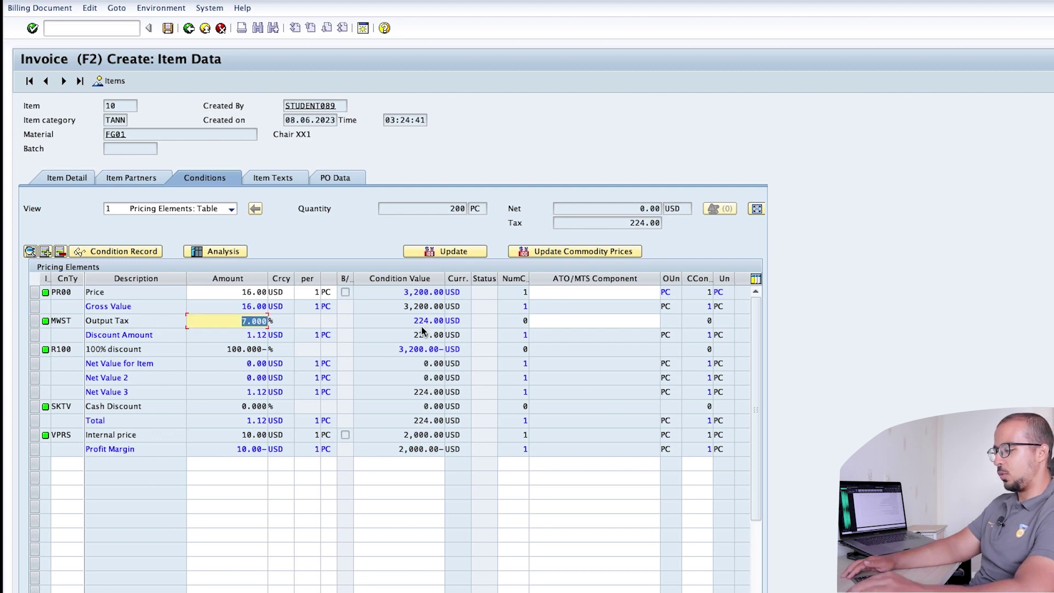
key(BackSpace)
key(Return)
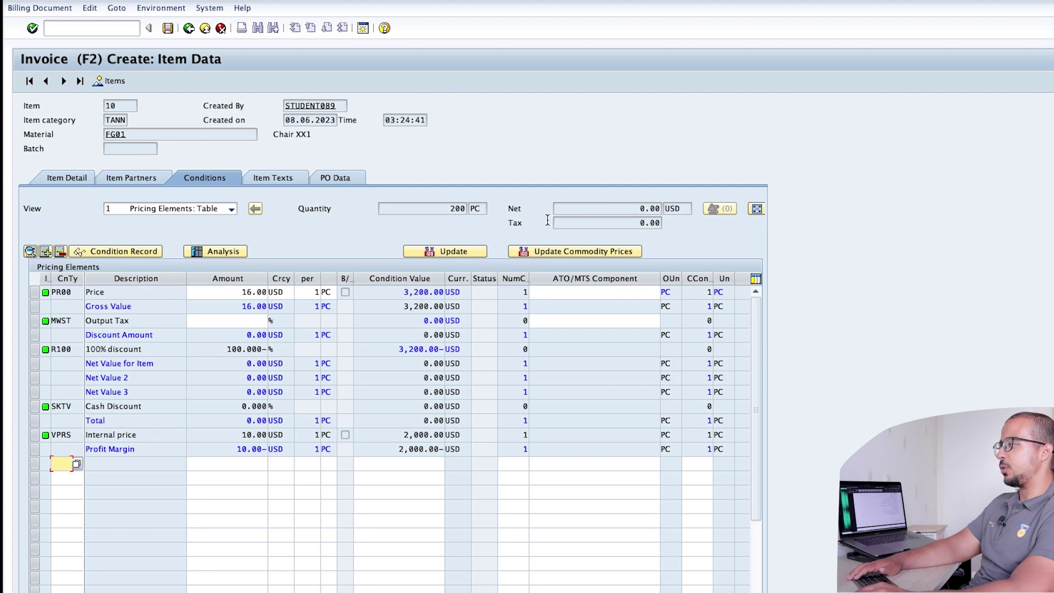
click(632, 224)
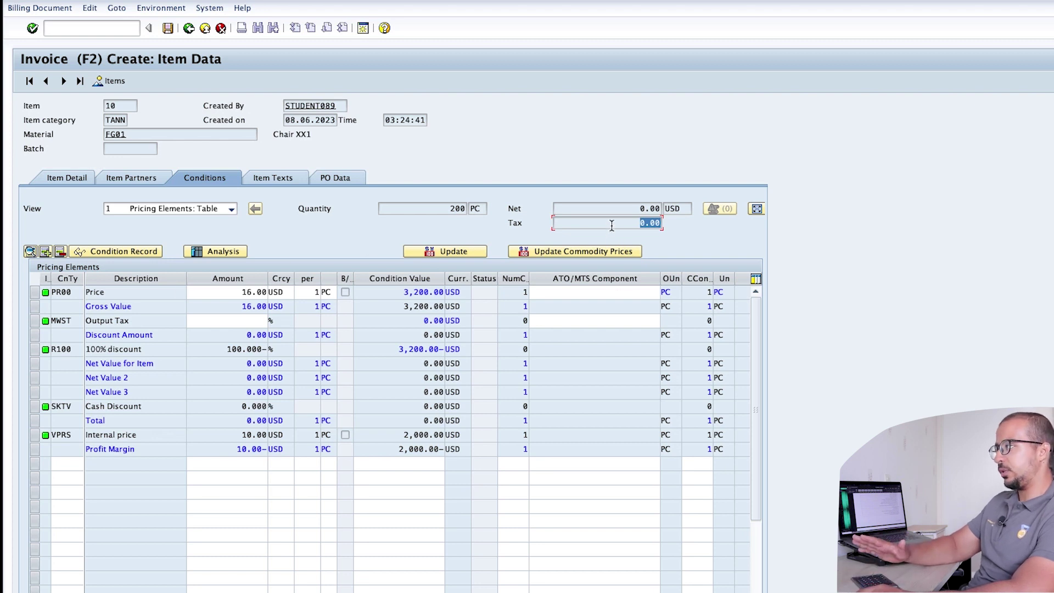
click(637, 208)
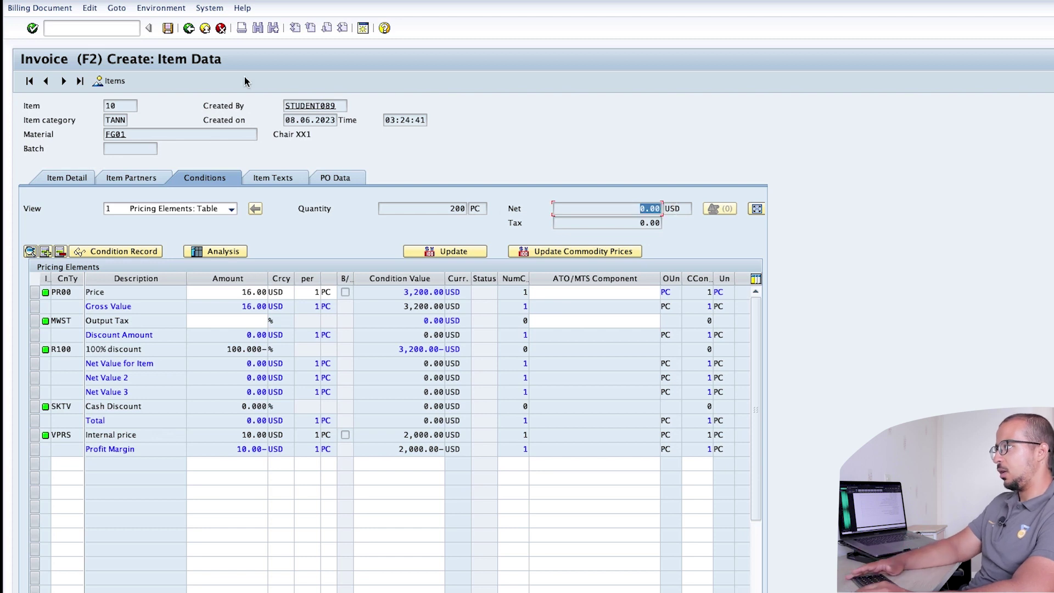
click(170, 32)
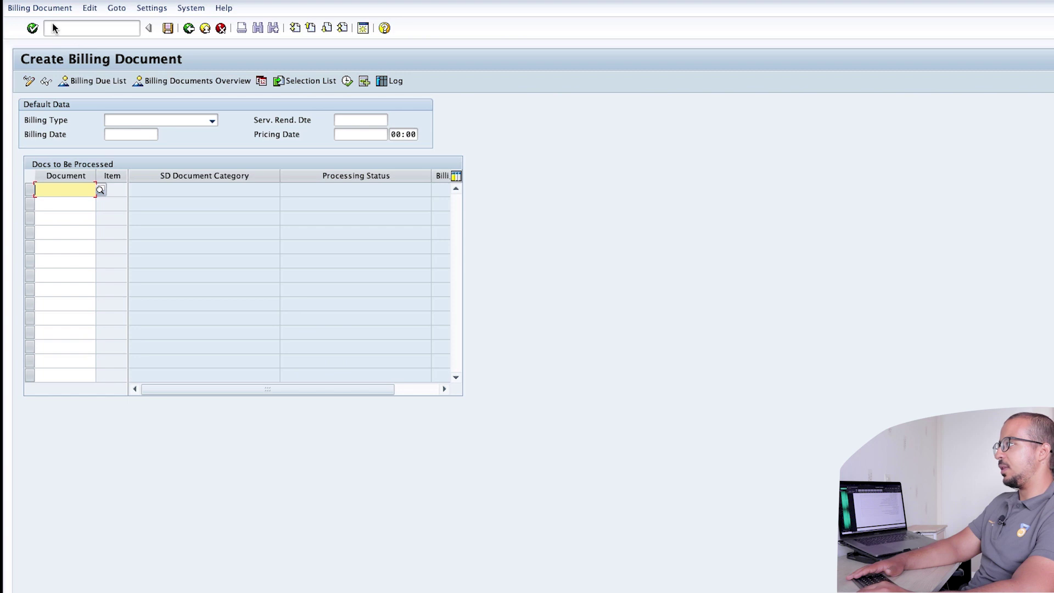
click(44, 8)
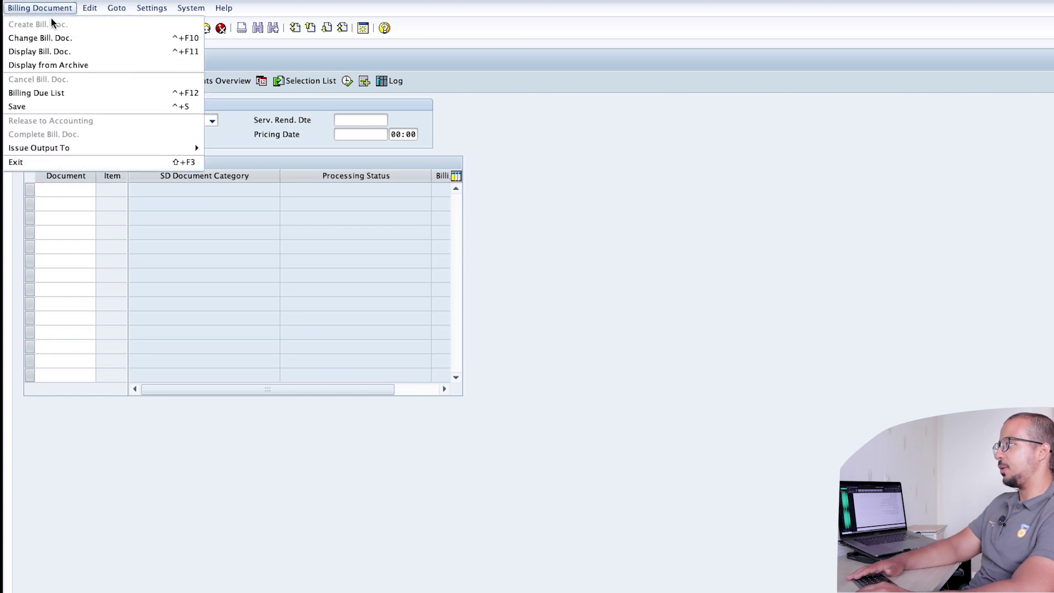
click(49, 51)
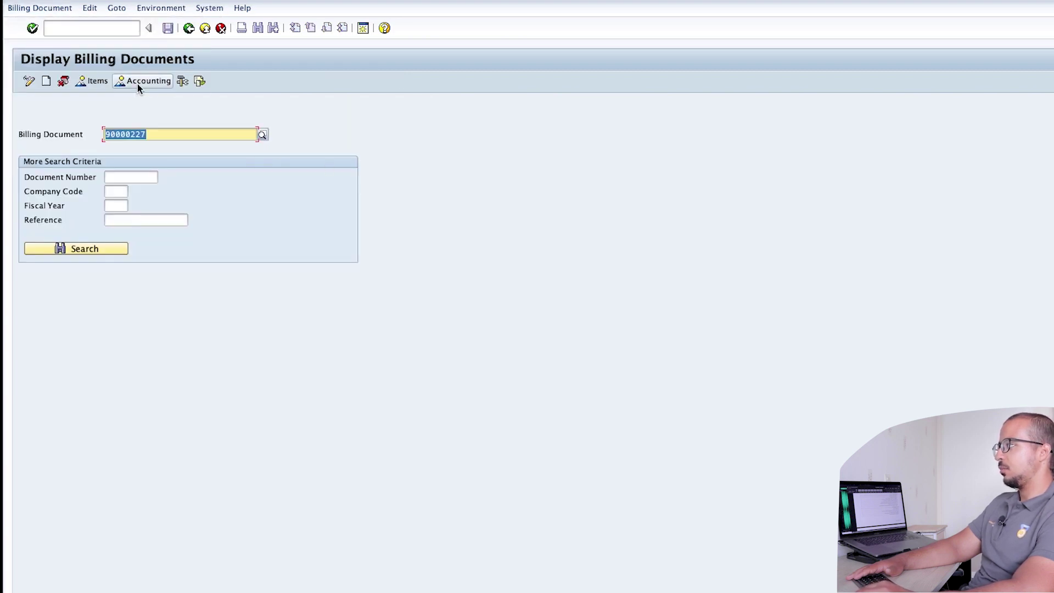
click(135, 84)
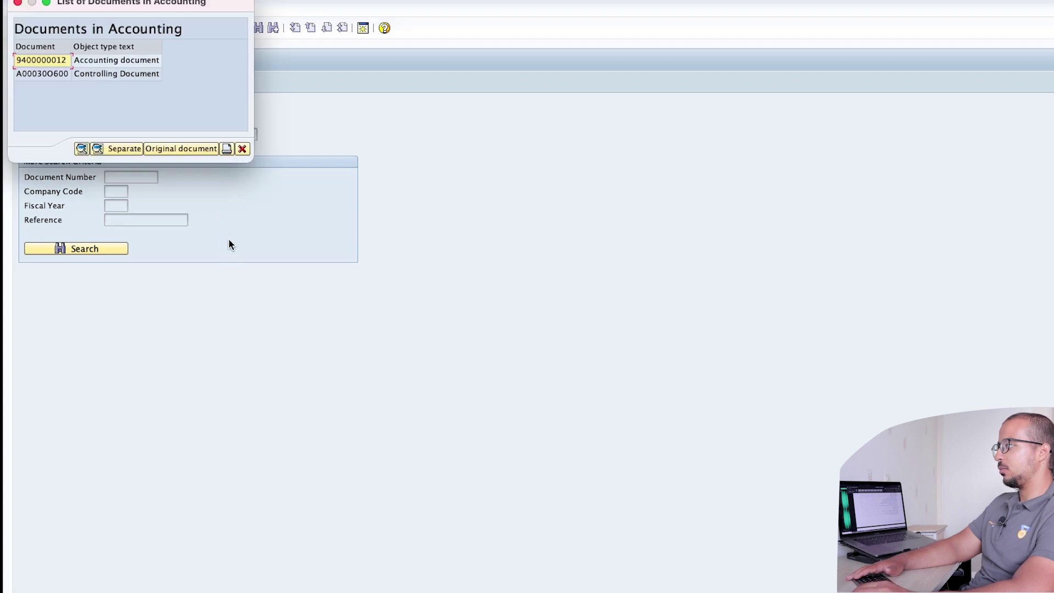
double_click(115, 60)
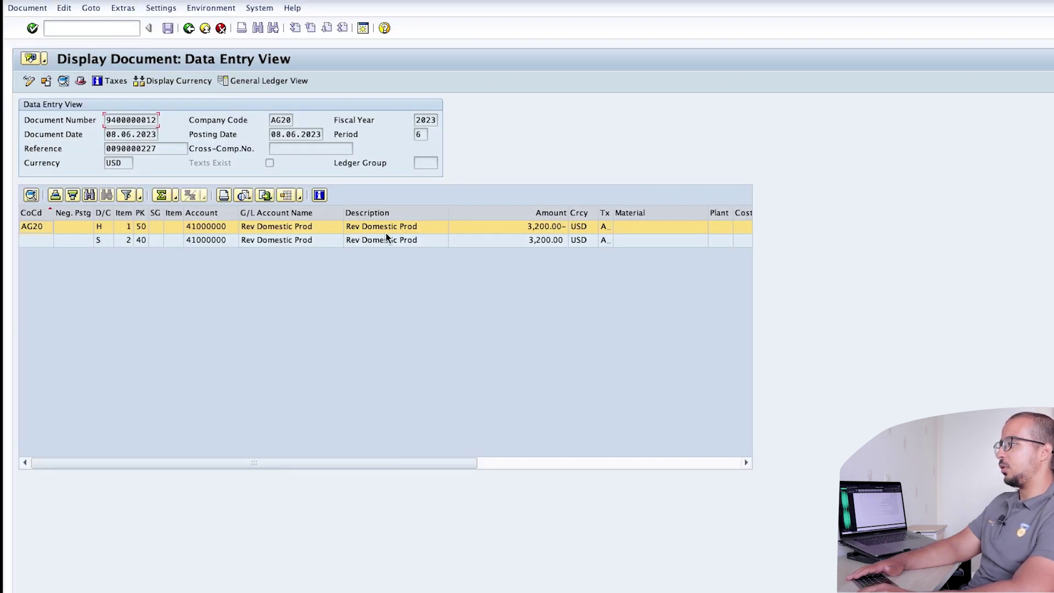
click(265, 240)
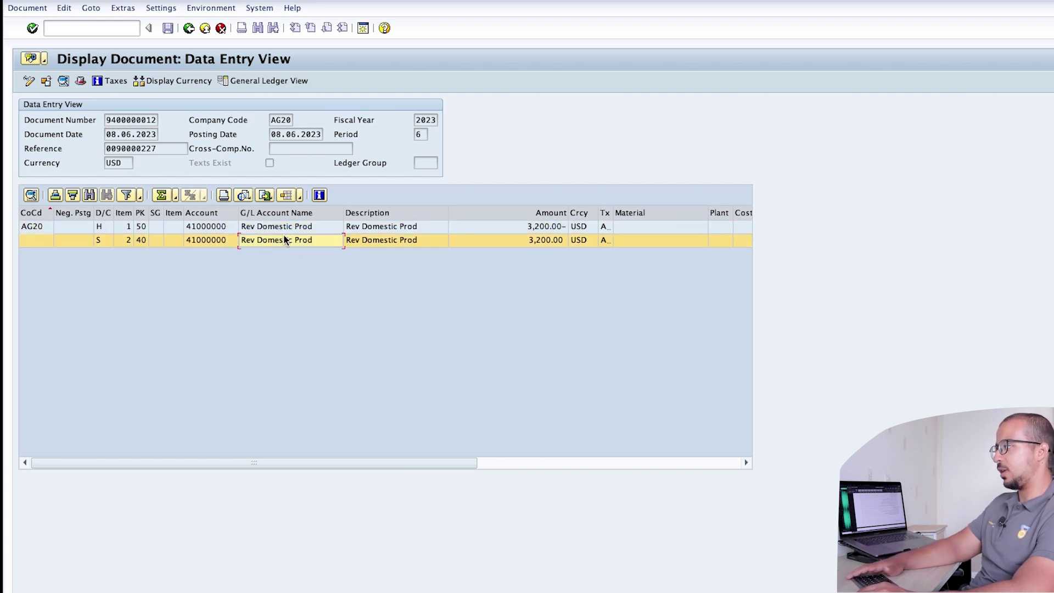
click(276, 229)
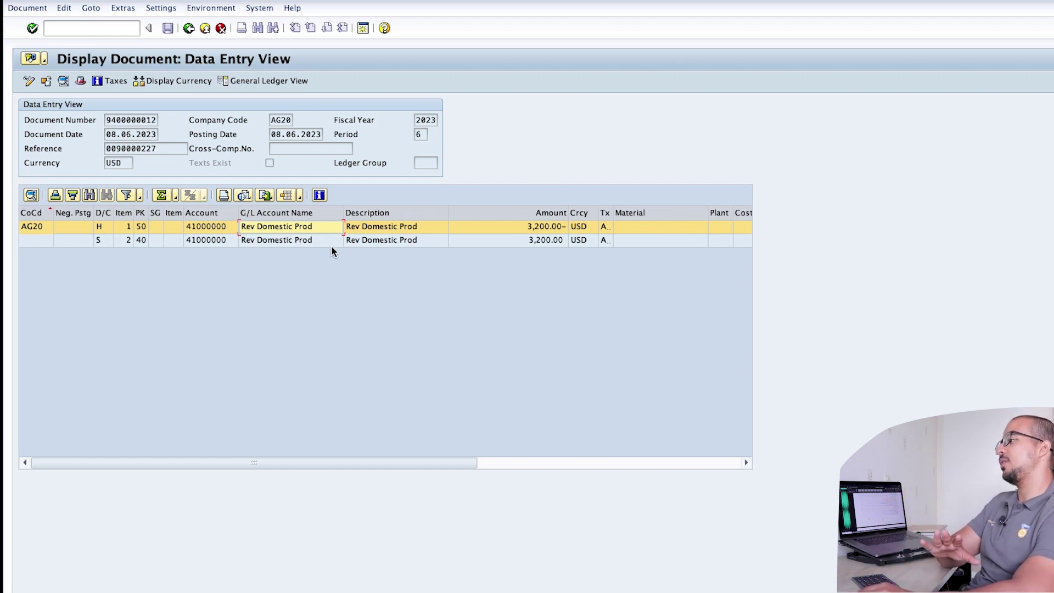
click(280, 242)
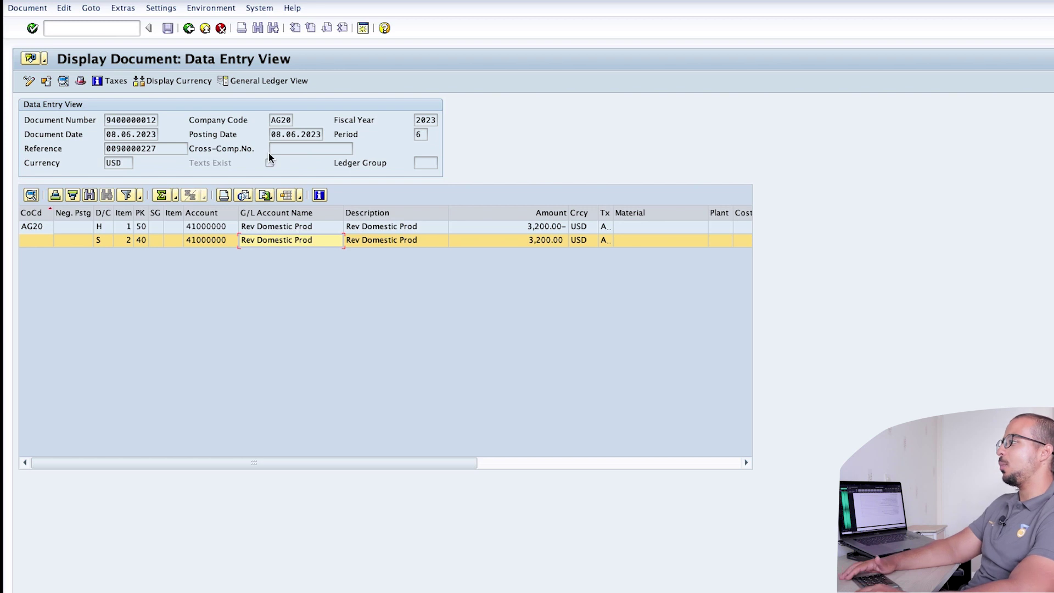
- Close the accounting display, then cancel invoice 90000227 and save the cancellation
click(188, 28)
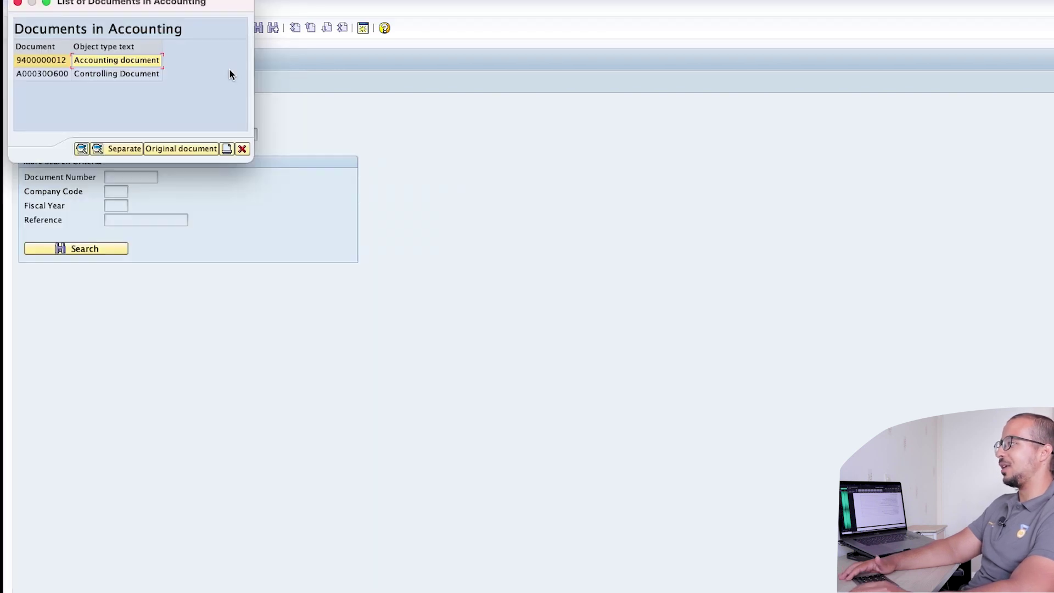
click(242, 150)
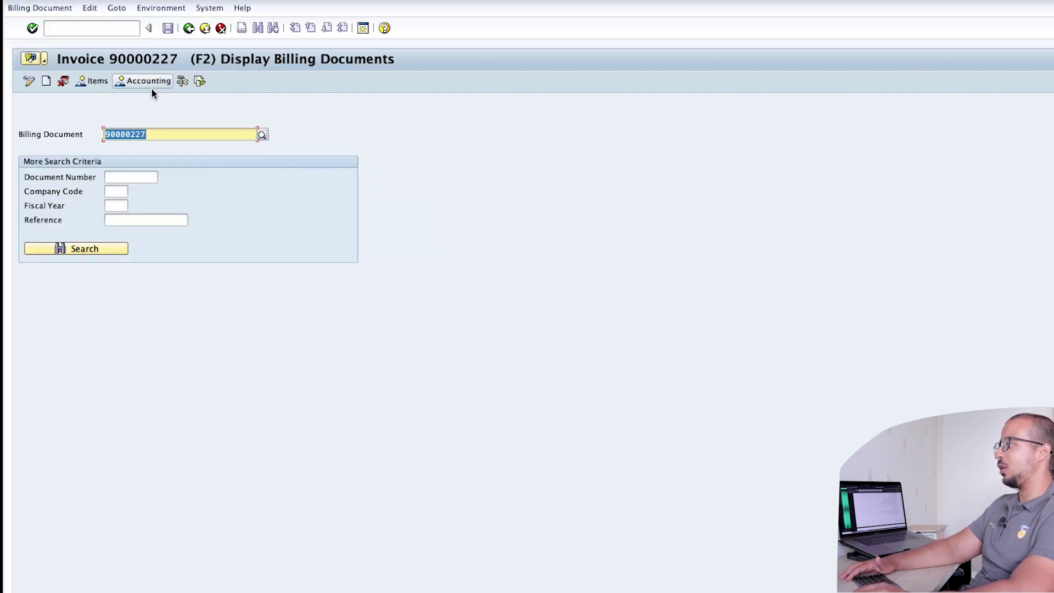
click(66, 9)
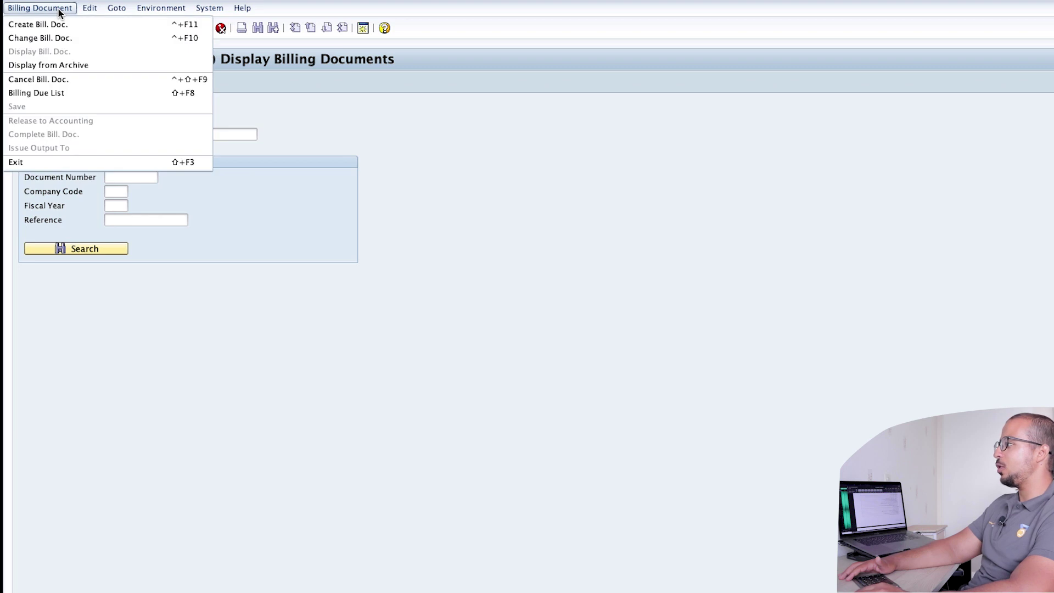
click(44, 79)
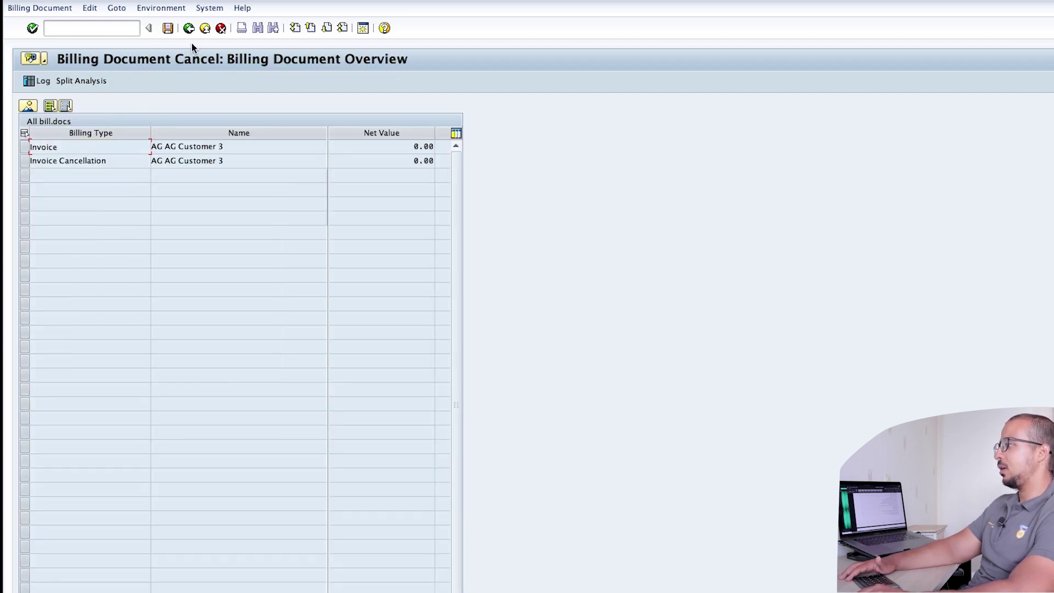
click(167, 28)
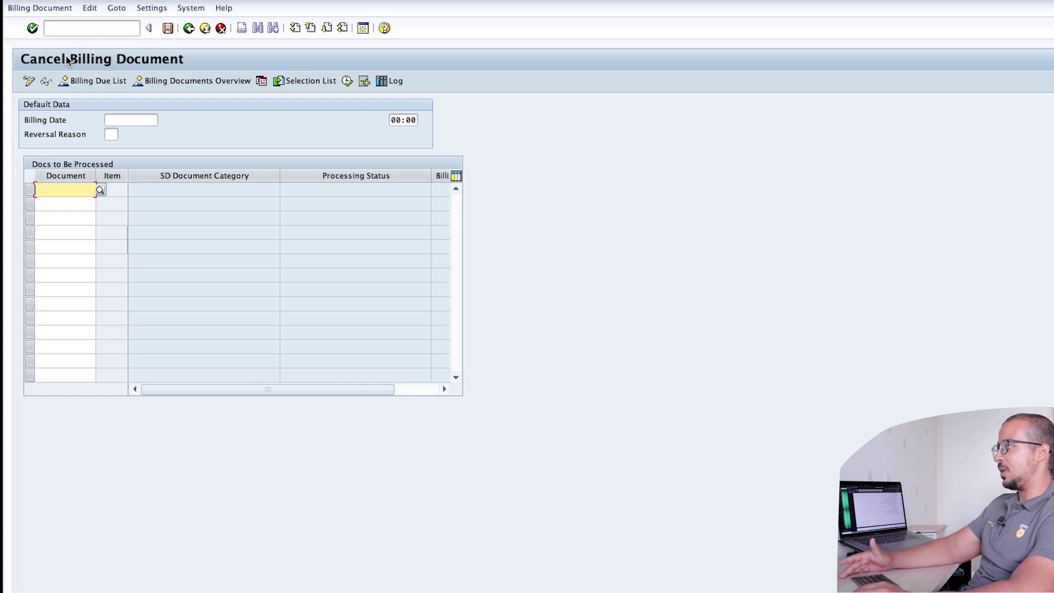
click(51, 12)
- Start transaction VF01 to create a billing document
click(52, 14)
click(51, 12)
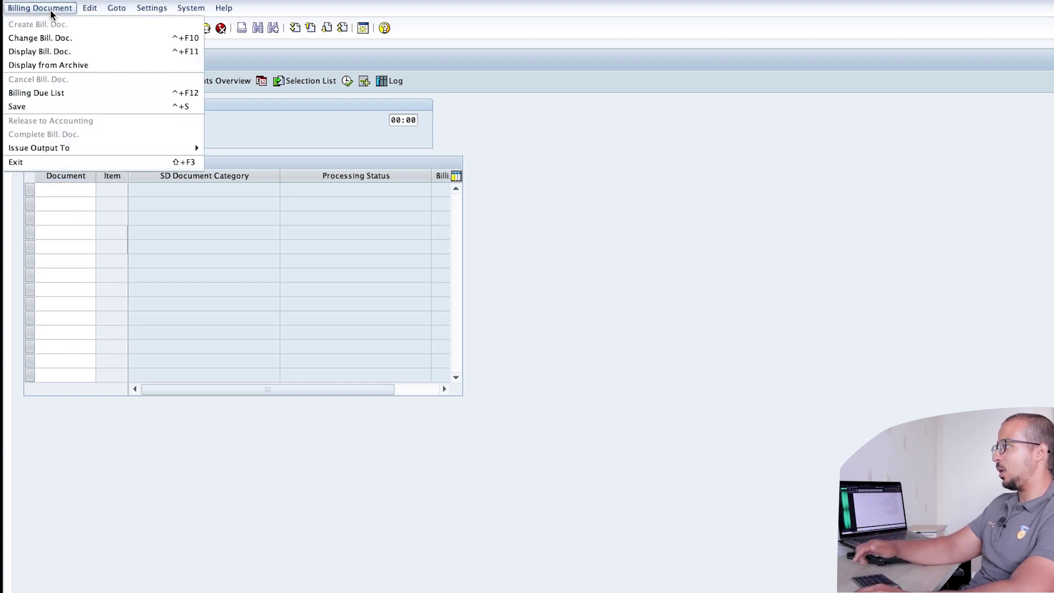
click(524, 256)
click(102, 29)
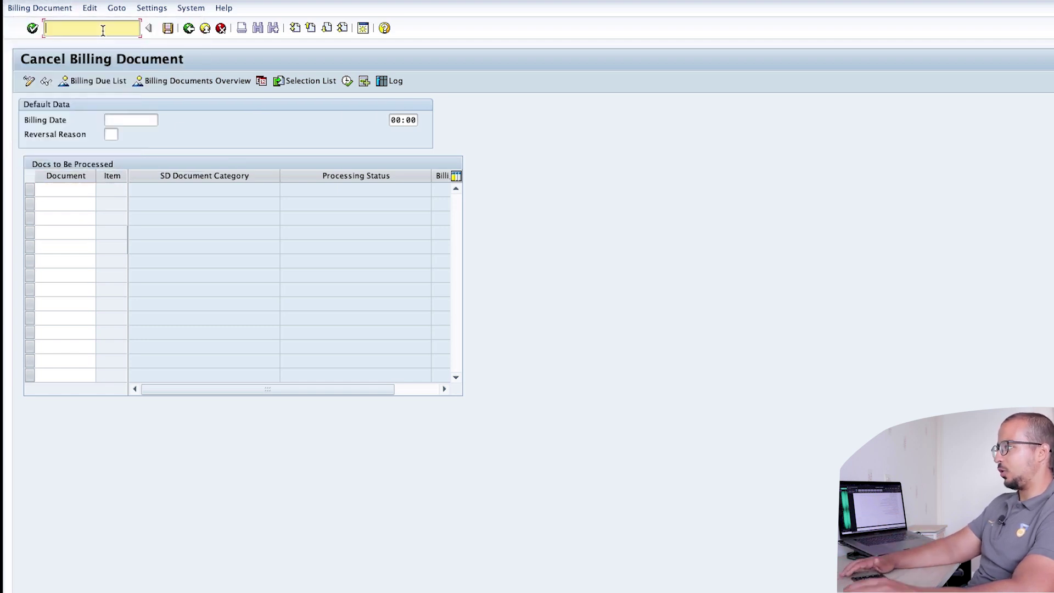
text(/nvf01)
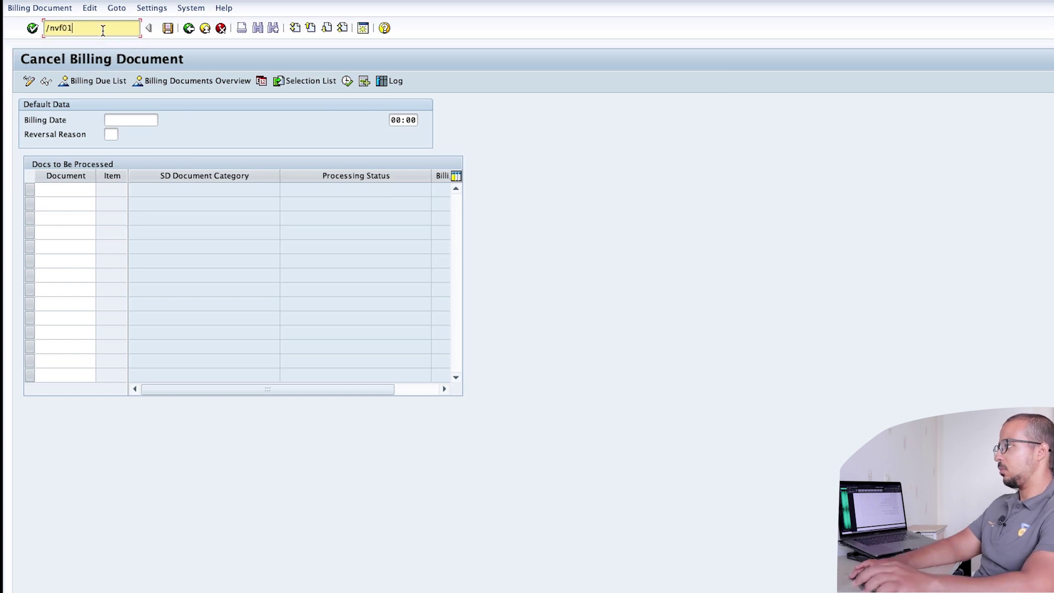
key(Return)
- Look up delivery 80000447 via /ovl03 and create an F2 invoice from it
key(BackSpace)
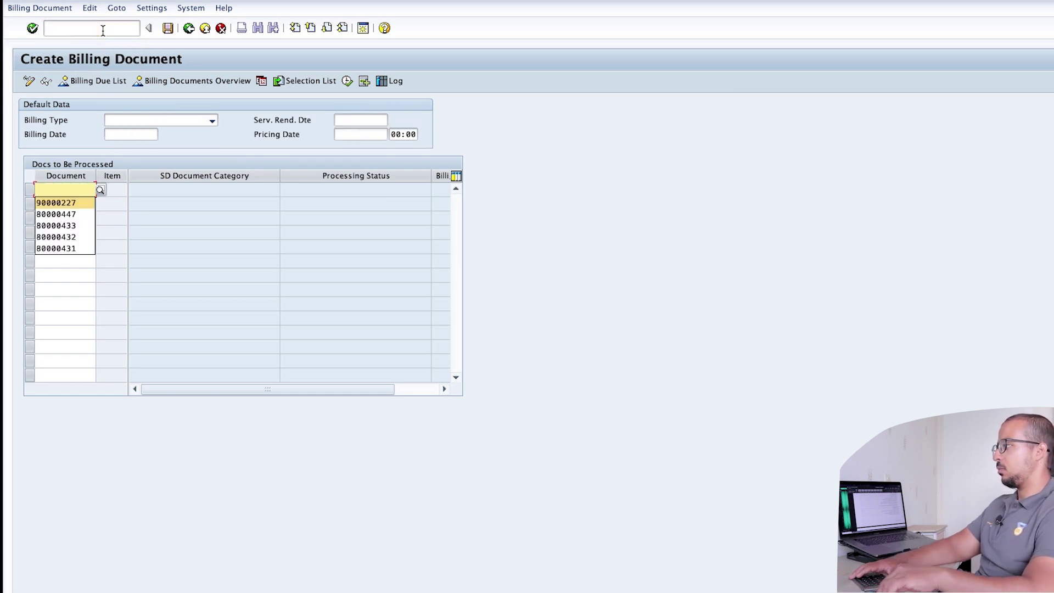
click(102, 30)
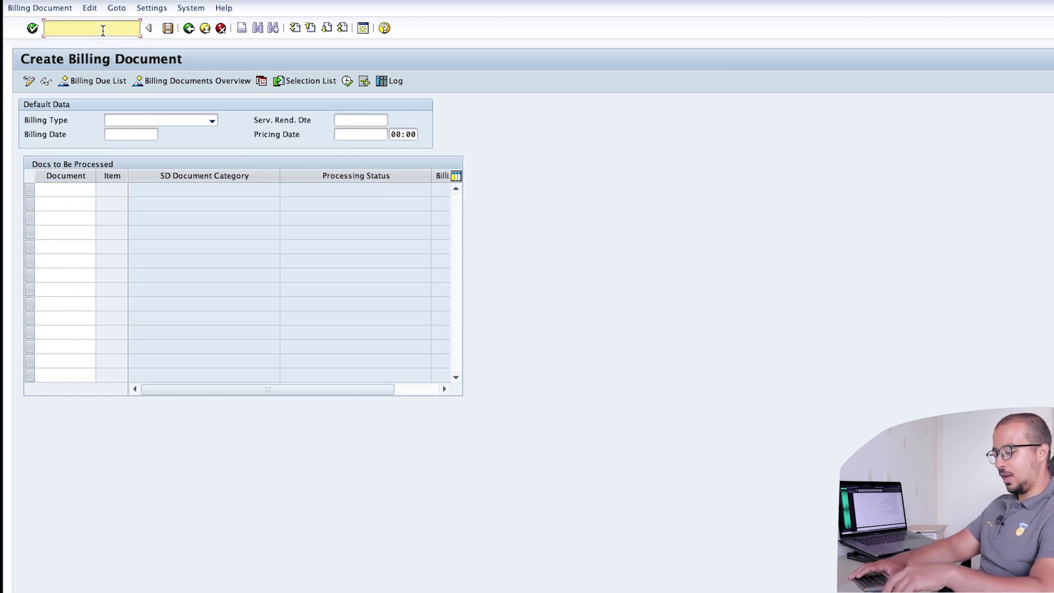
text(/ovl03)
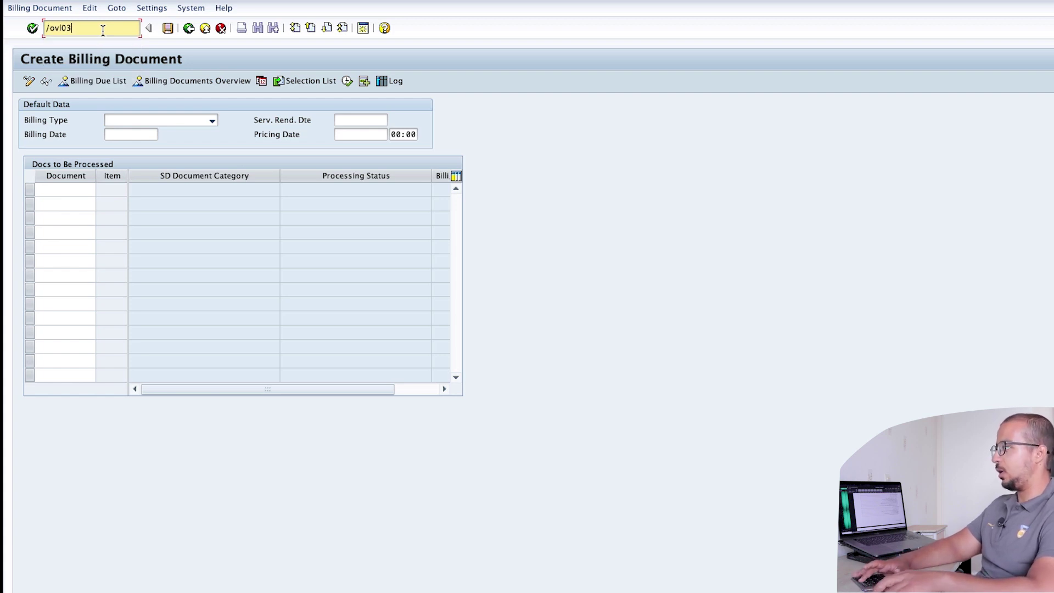
key(Return)
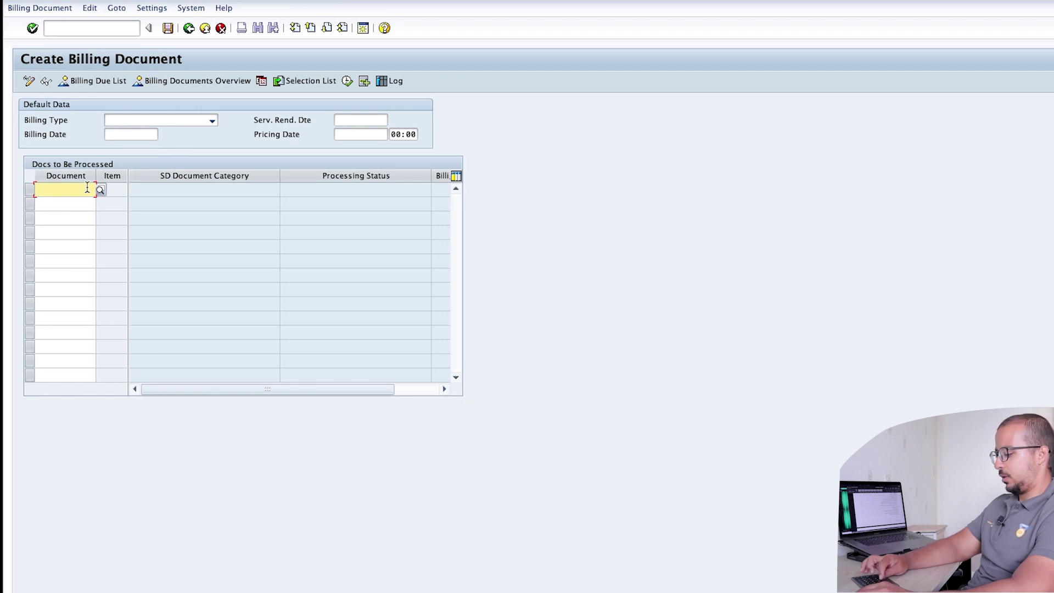
text(80000447)
key(Return)
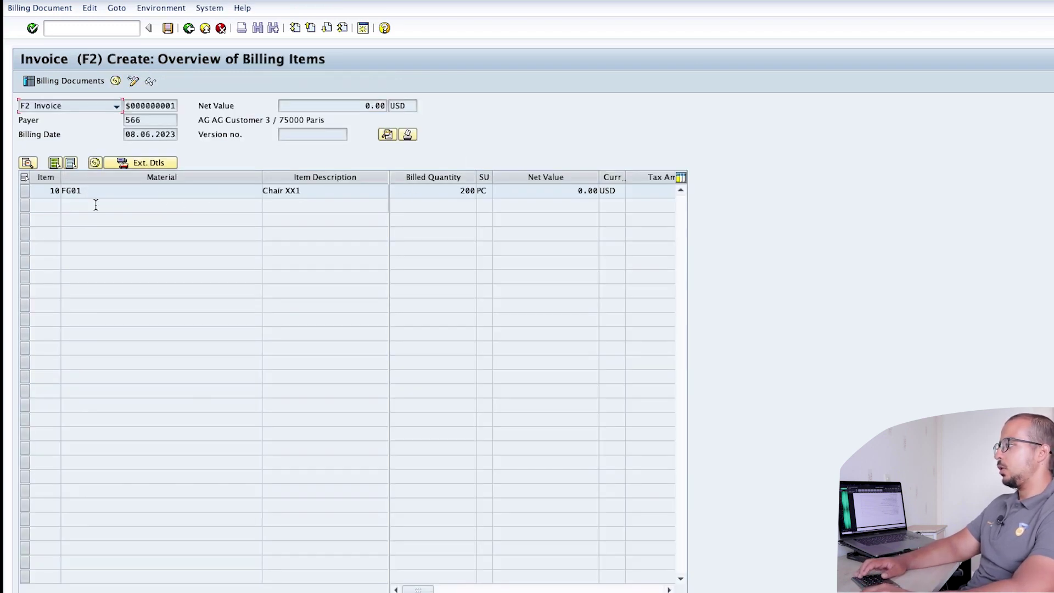
- Review item 10's pricing conditions: 7% output tax totalling 224.00
click(24, 191)
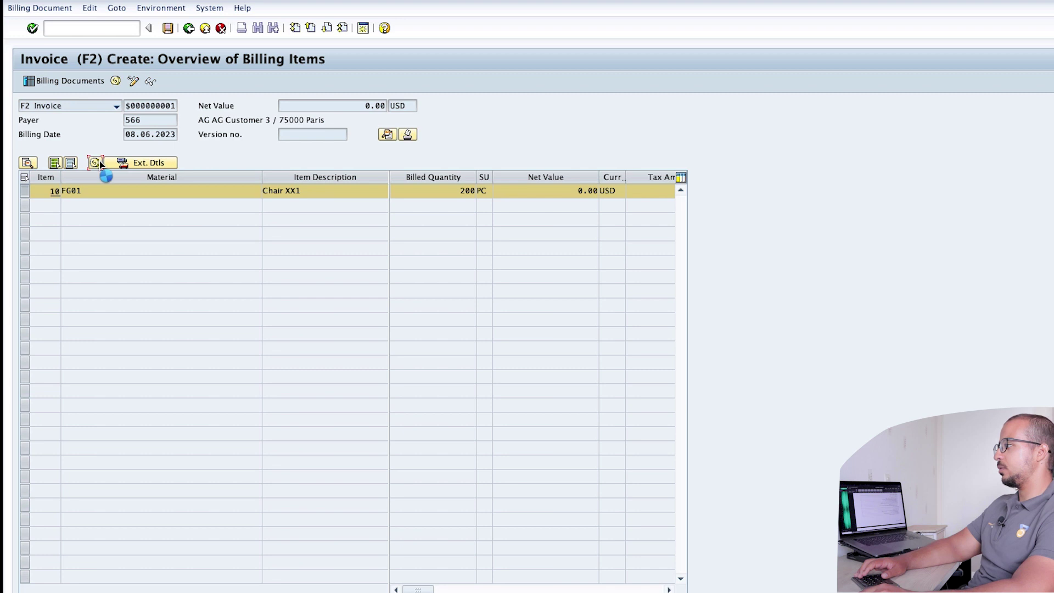
key(F6)
double_click(259, 323)
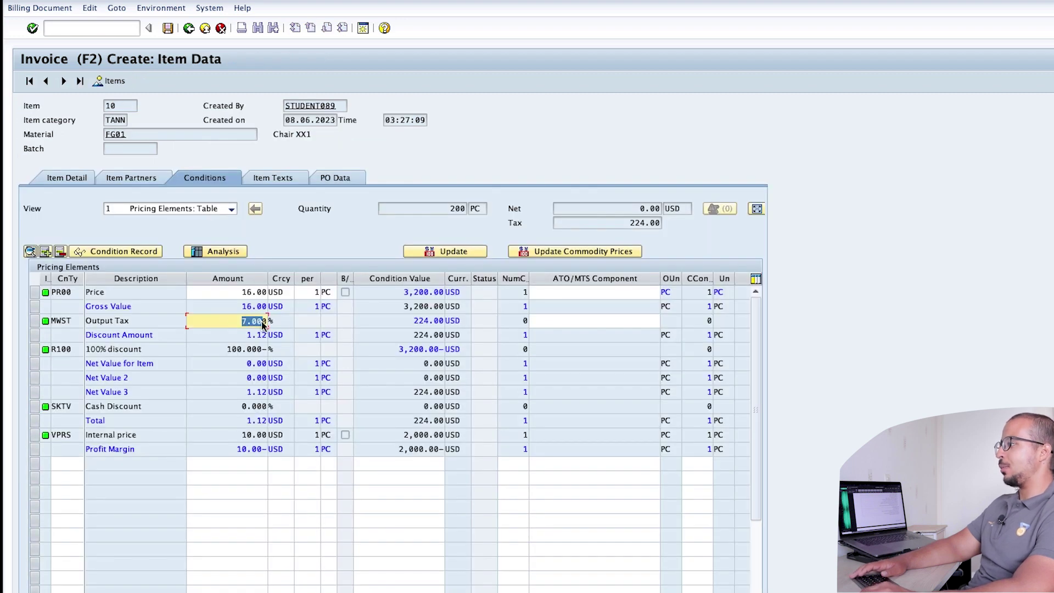
key(Return)
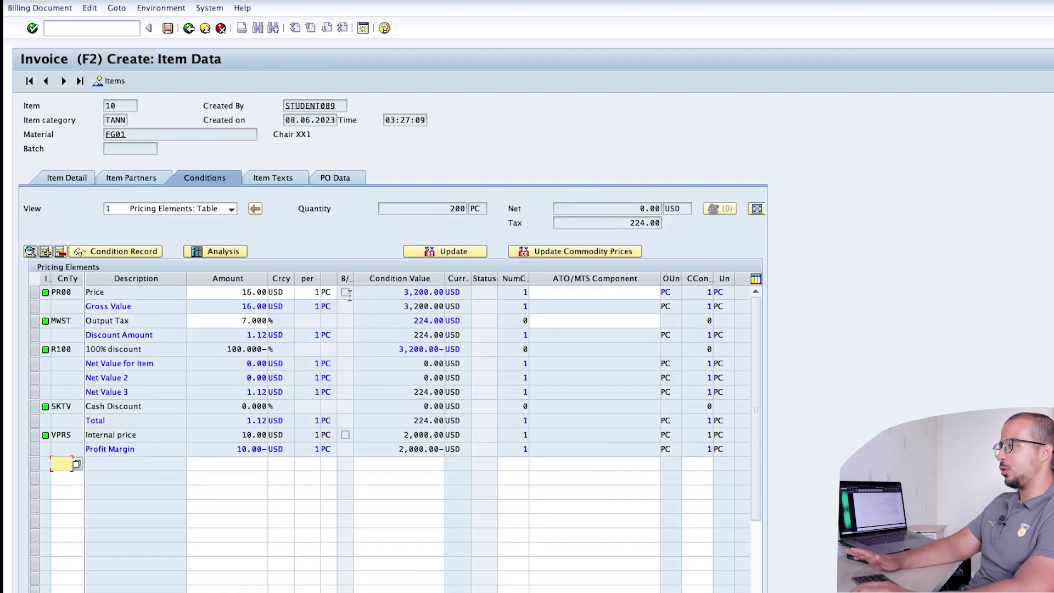
drag(593, 223, 666, 225)
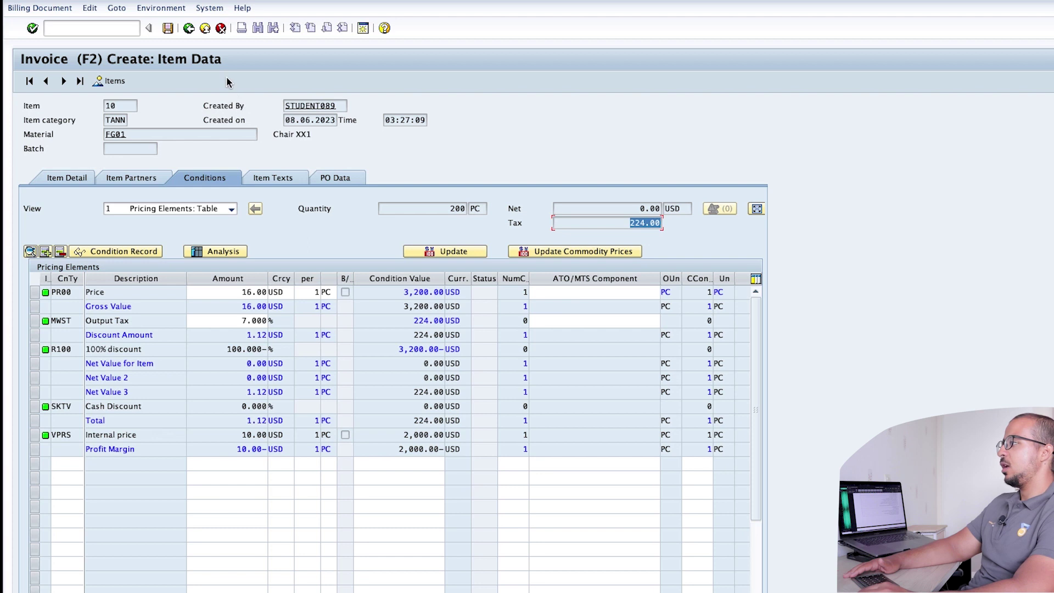
click(167, 28)
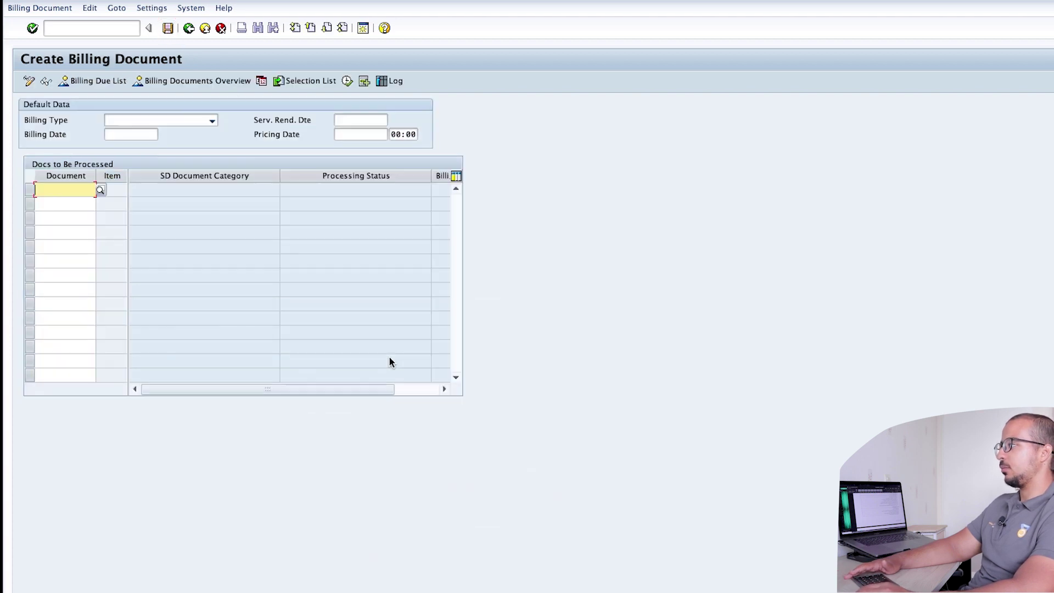
click(53, 8)
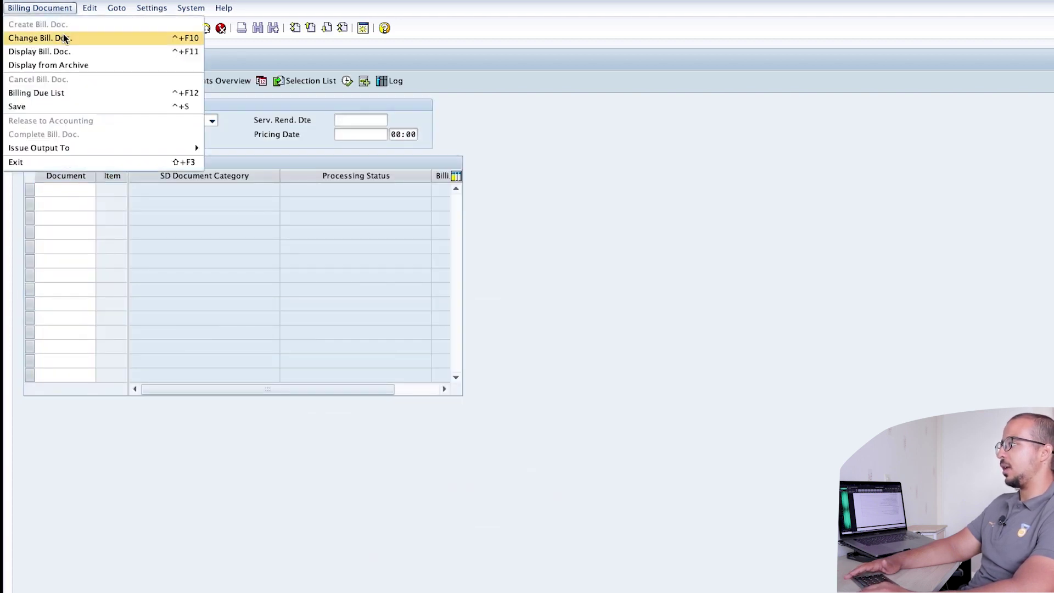
click(54, 51)
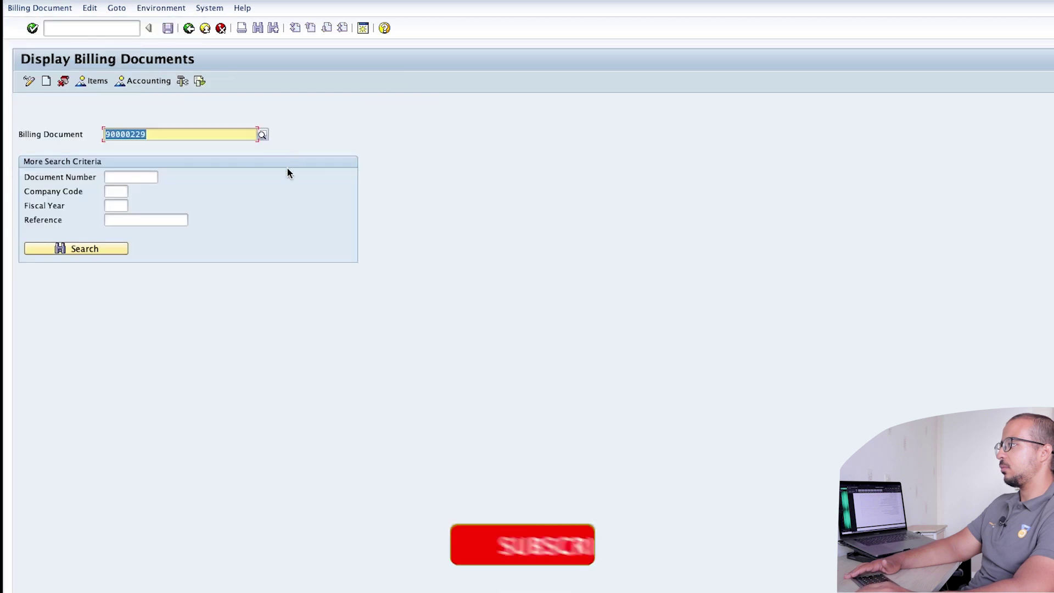
click(149, 81)
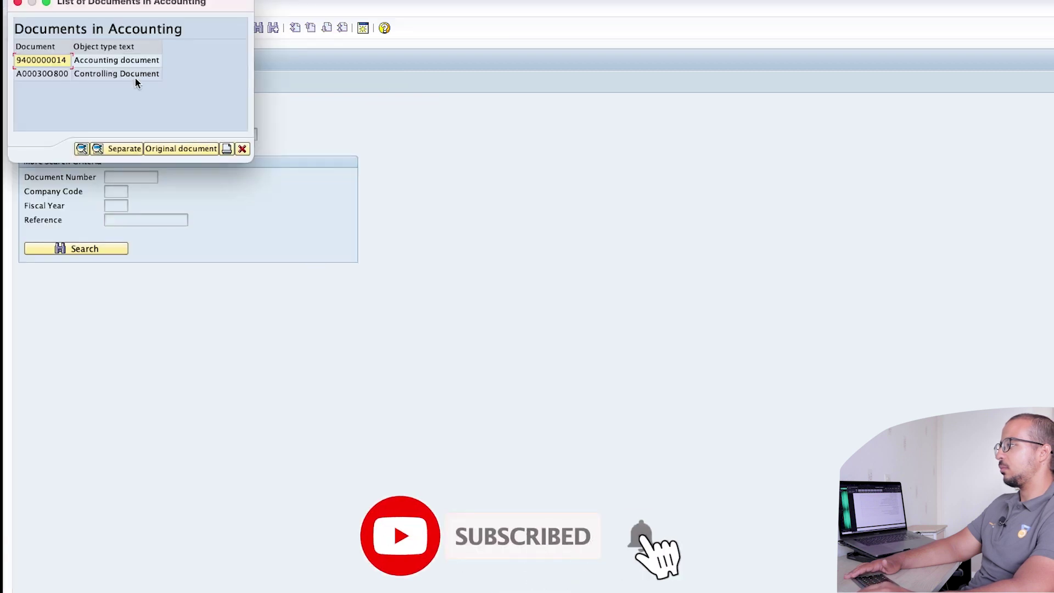
double_click(99, 60)
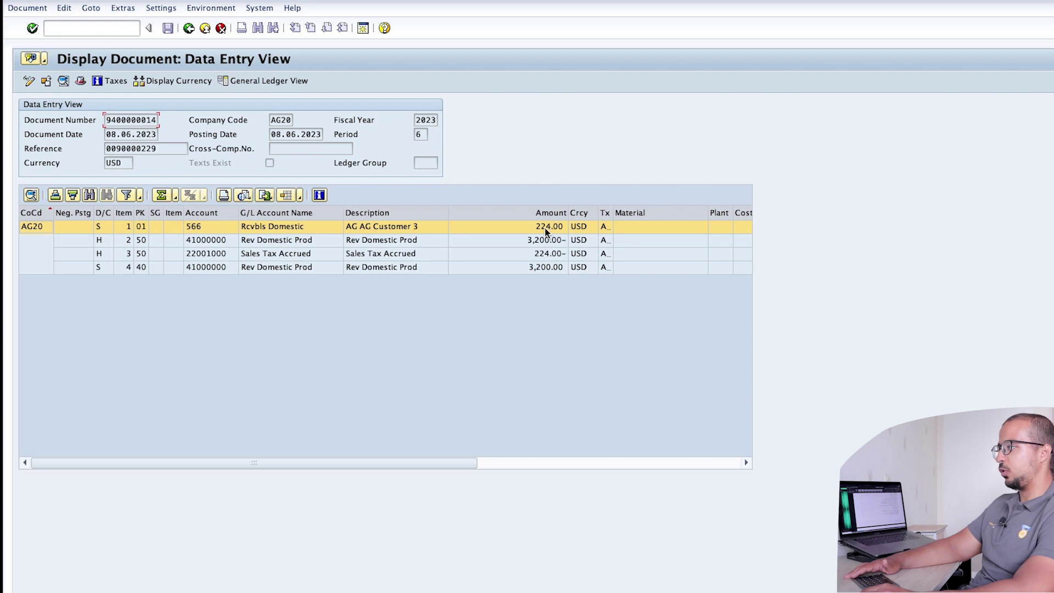
click(277, 256)
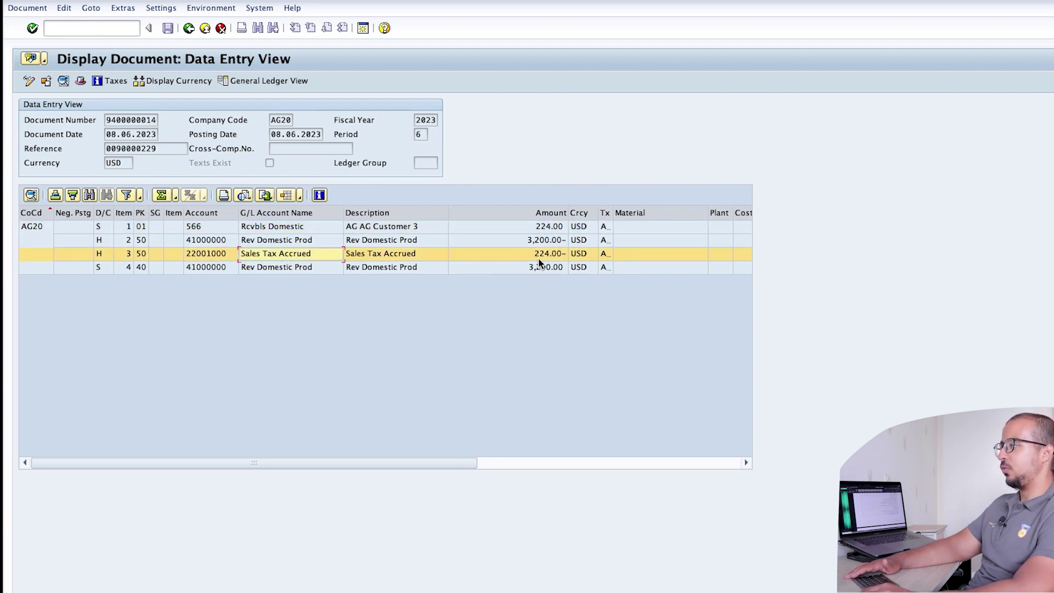
click(415, 240)
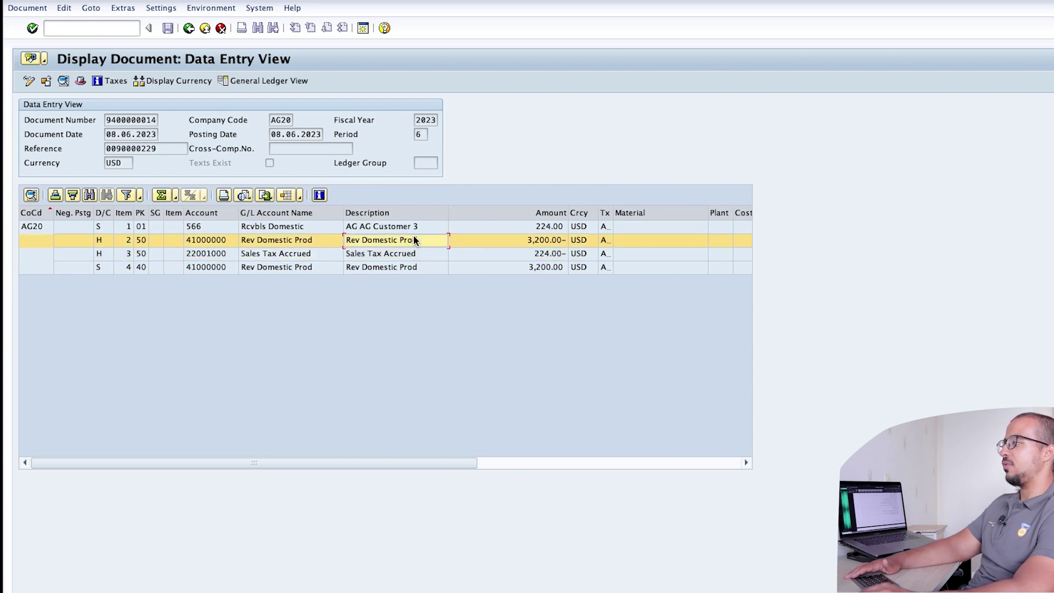
click(410, 268)
click(413, 240)
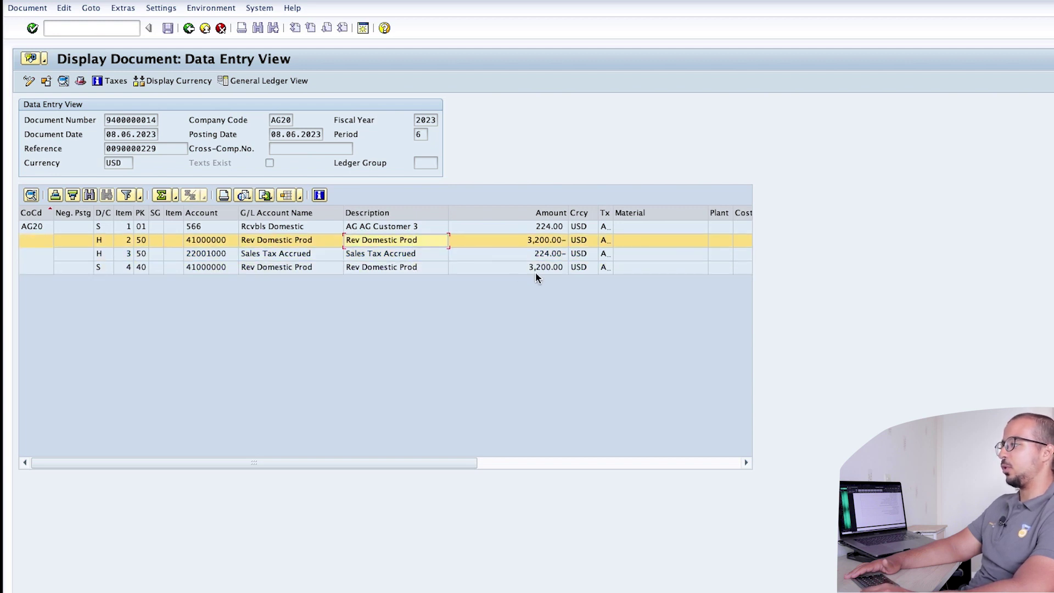
click(525, 268)
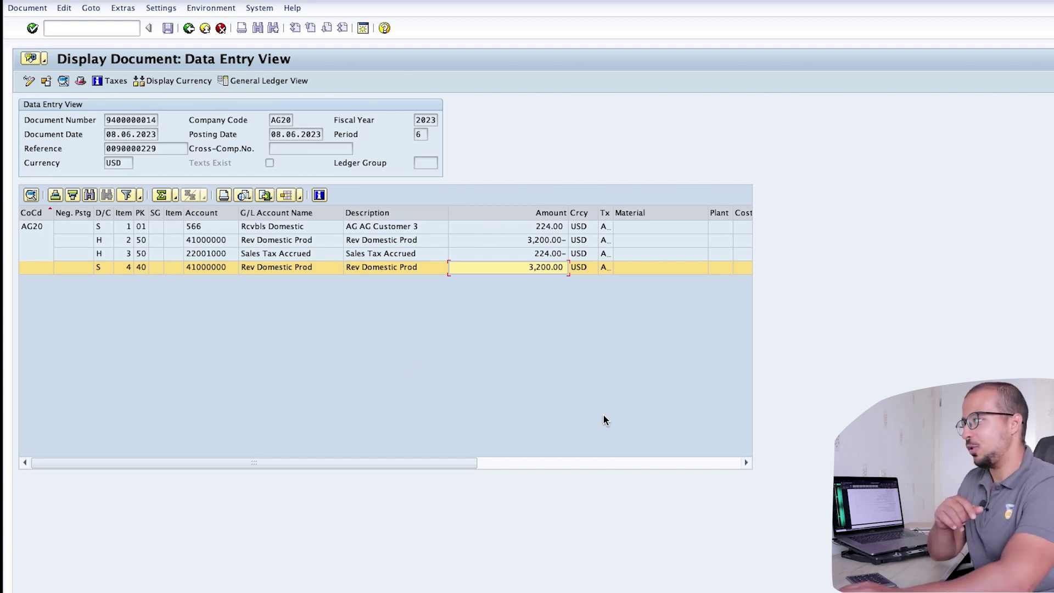
click(118, 30)
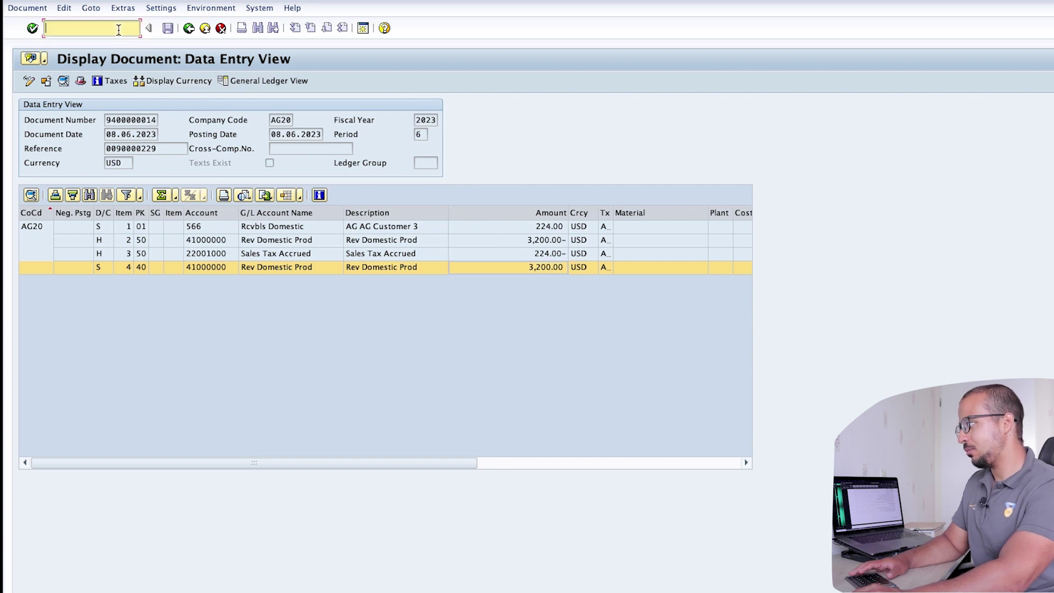
- Start a /nva01 standard order (OR) for sold-to party AG Customer 3
text(/nva01)
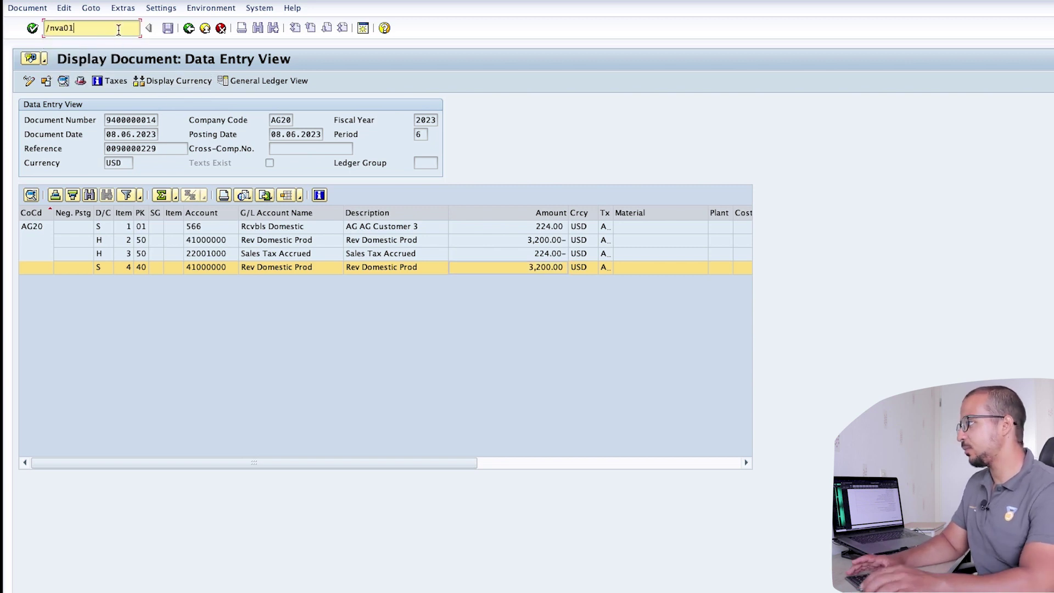
key(Return)
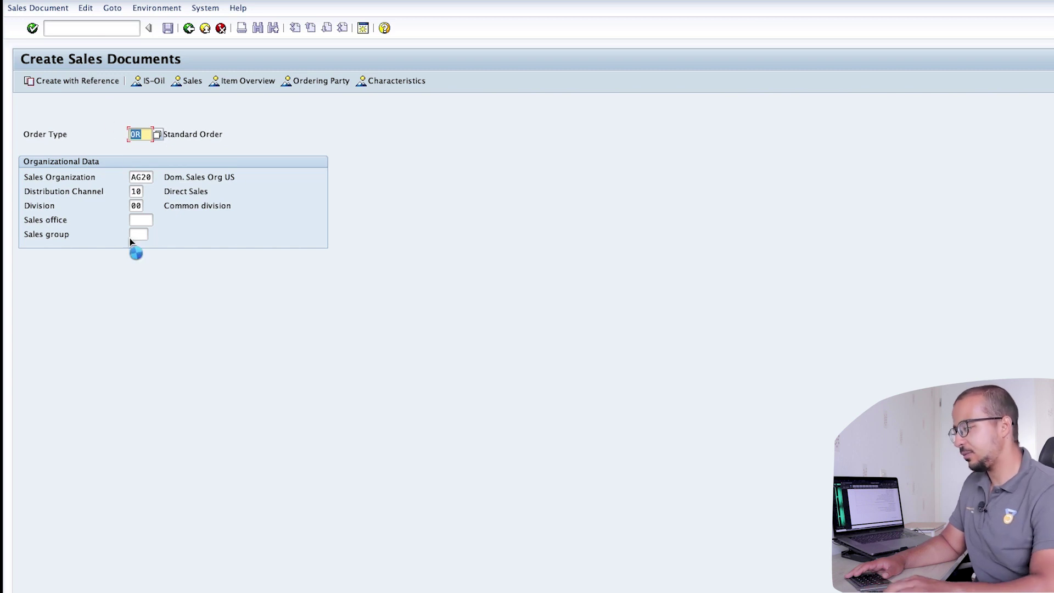
key(Return)
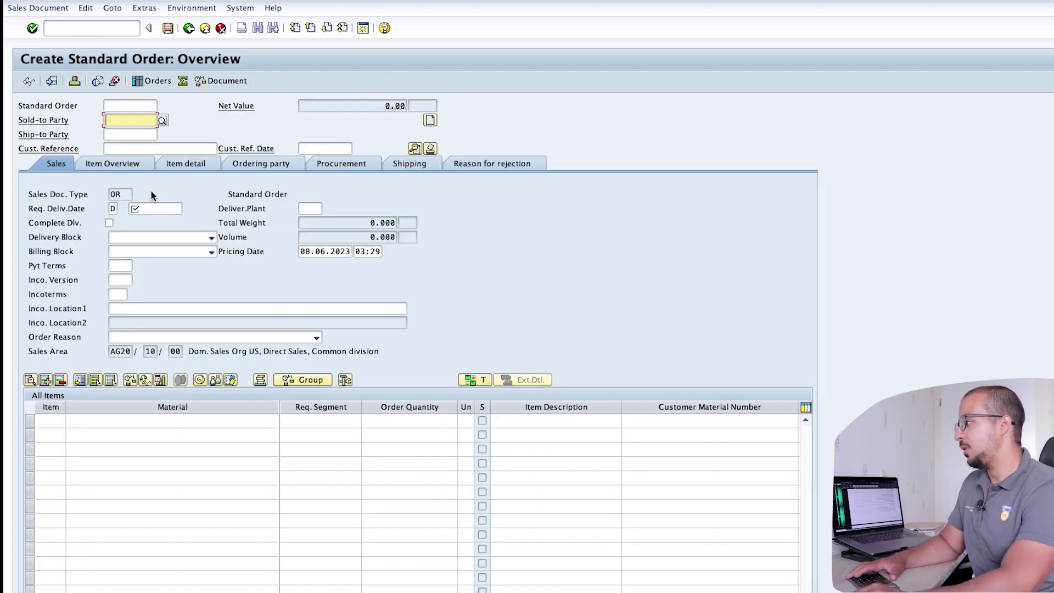
key(BackSpace)
key(Return)
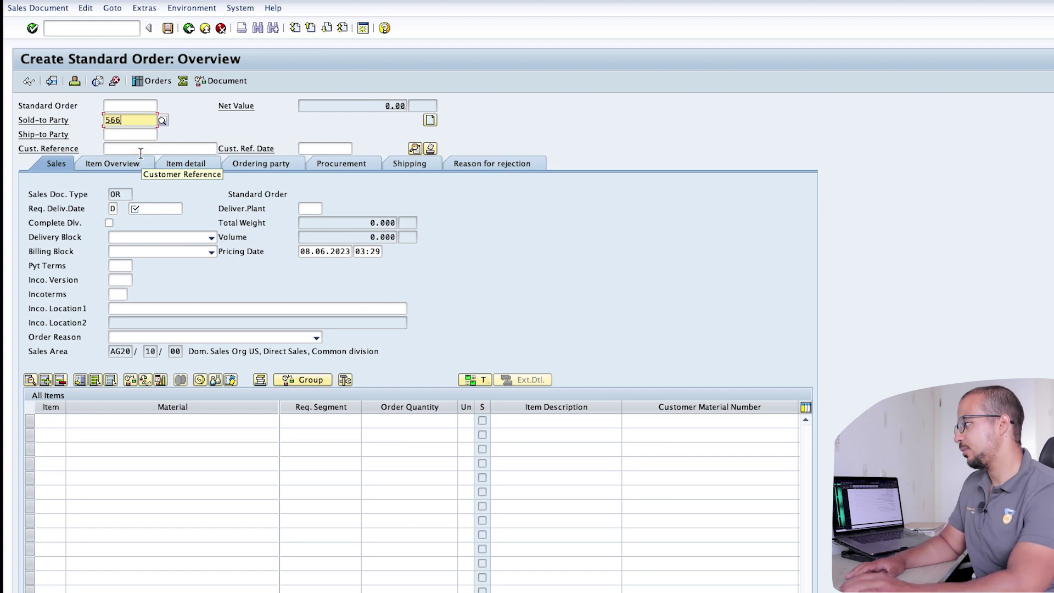
- Set customer reference FOC Demo 3 and requested delivery date 01.07.2023
key(BackSpace)
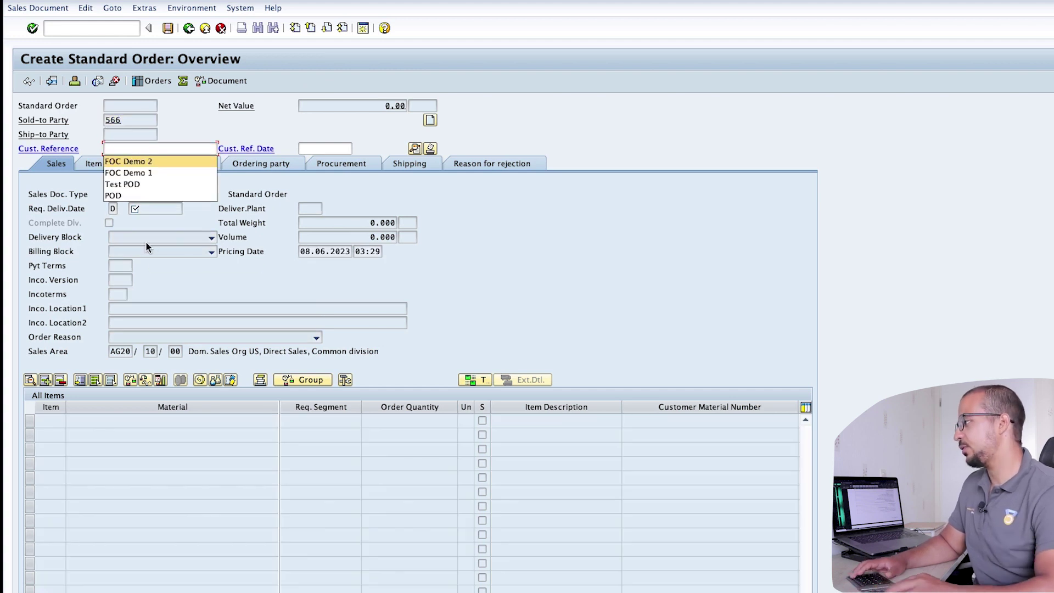
key(Return)
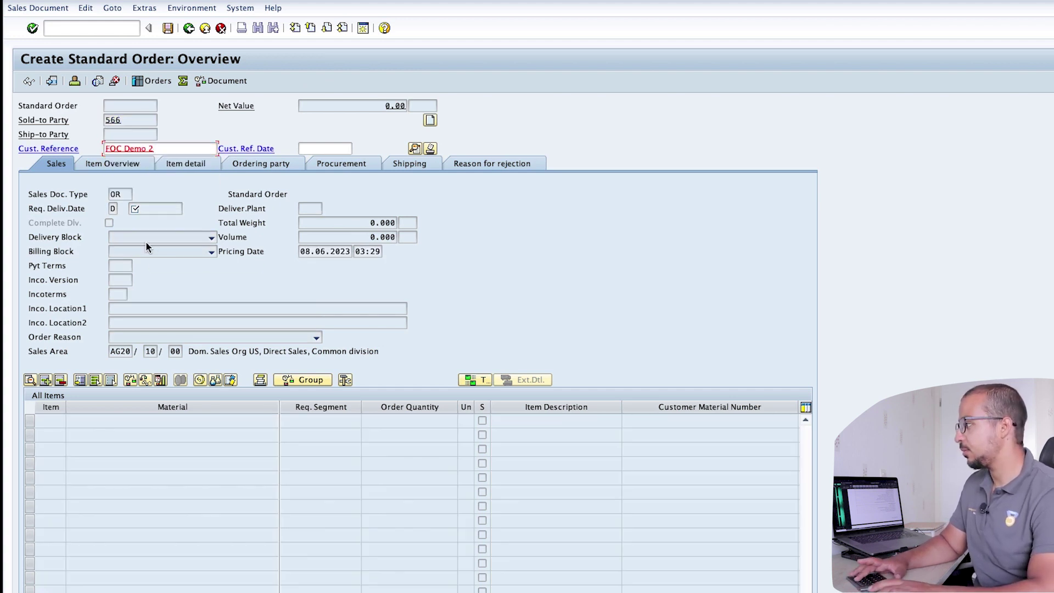
key(BackSpace)
text(3)
key(BackSpace)
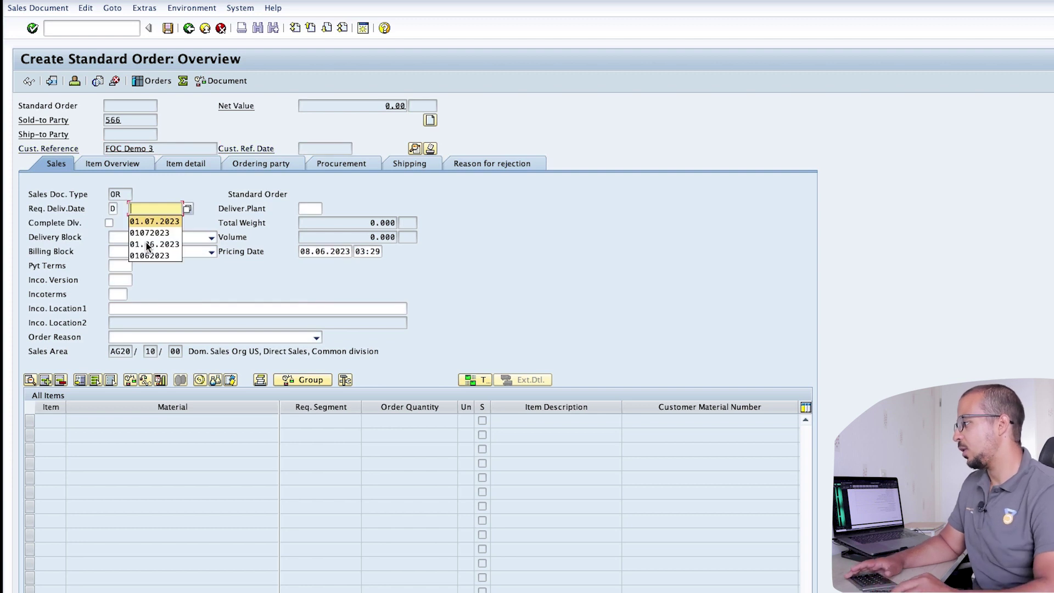
key(Return)
key(Return)
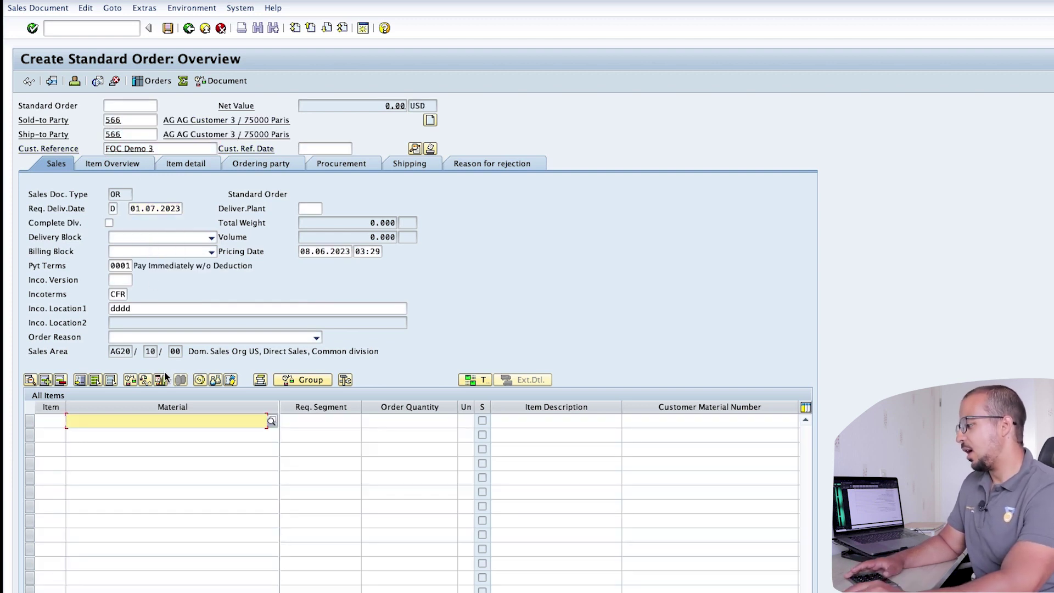
- Add item 10 with material FG01 (Chair XX1), quantity 50 PC
text(FG0)
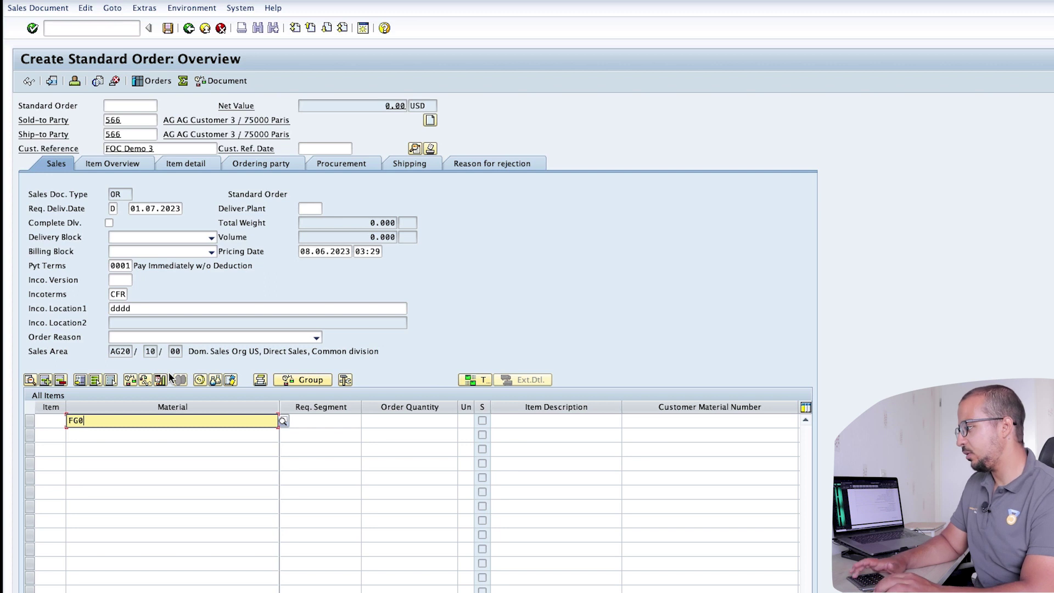
text(1)
key(Return)
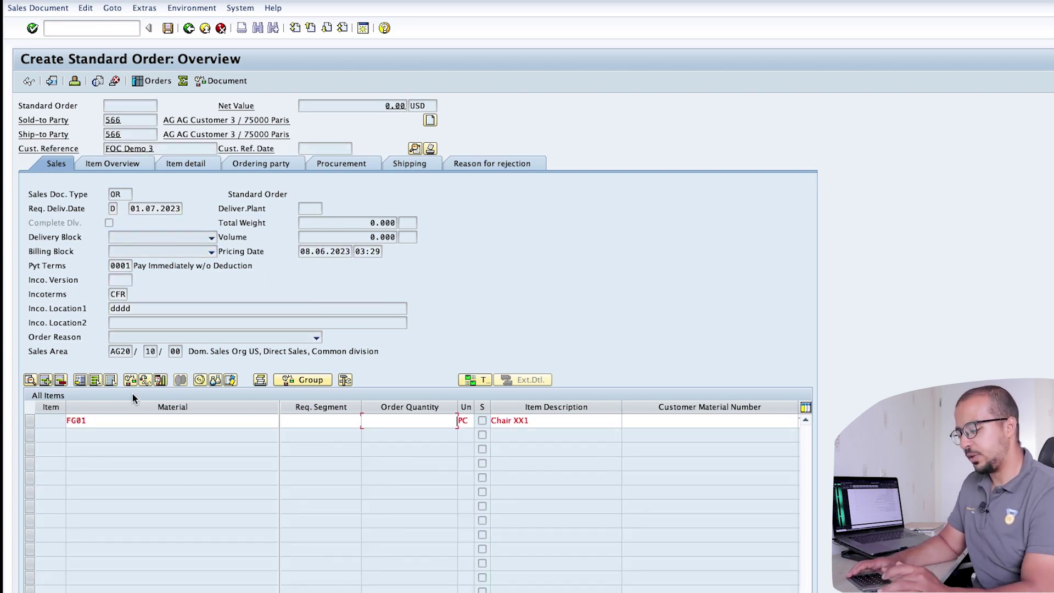
key(Return)
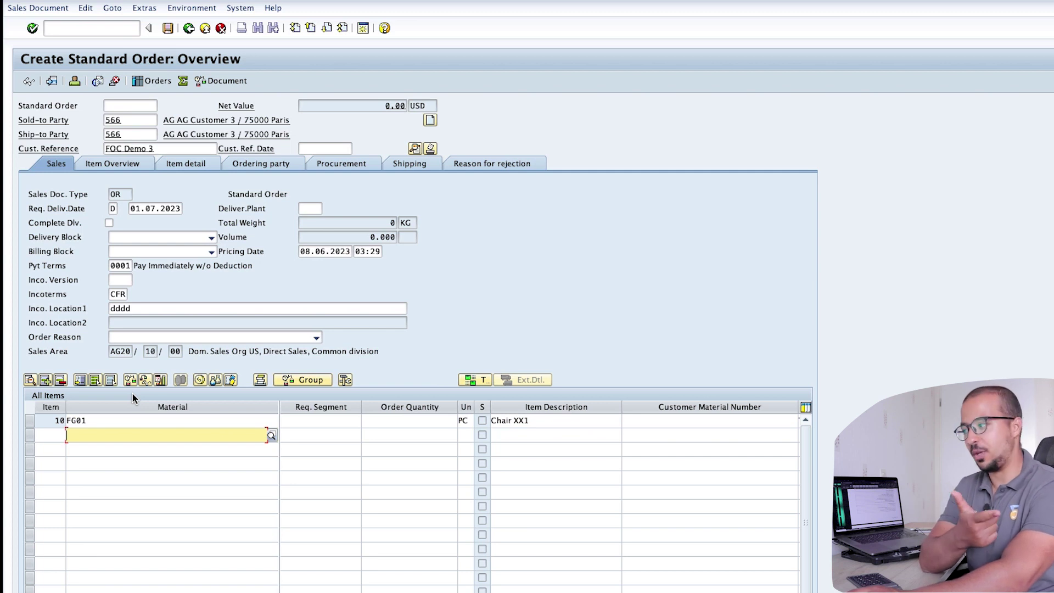
click(411, 421)
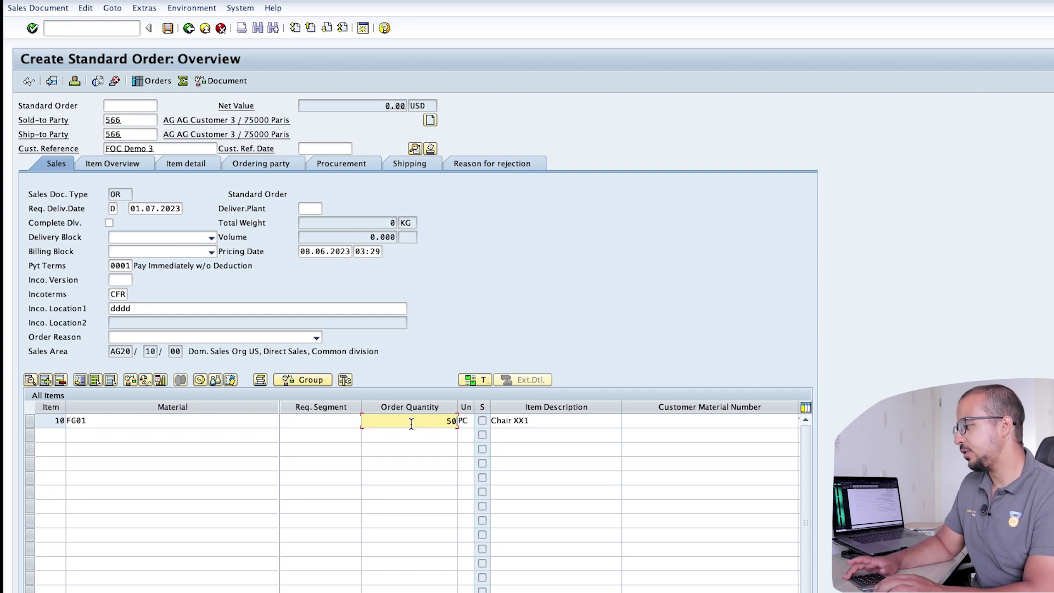
text(50)
key(Return)
- Change item 10's item category from TAN to TANN
scroll(658, 522, right, 1)
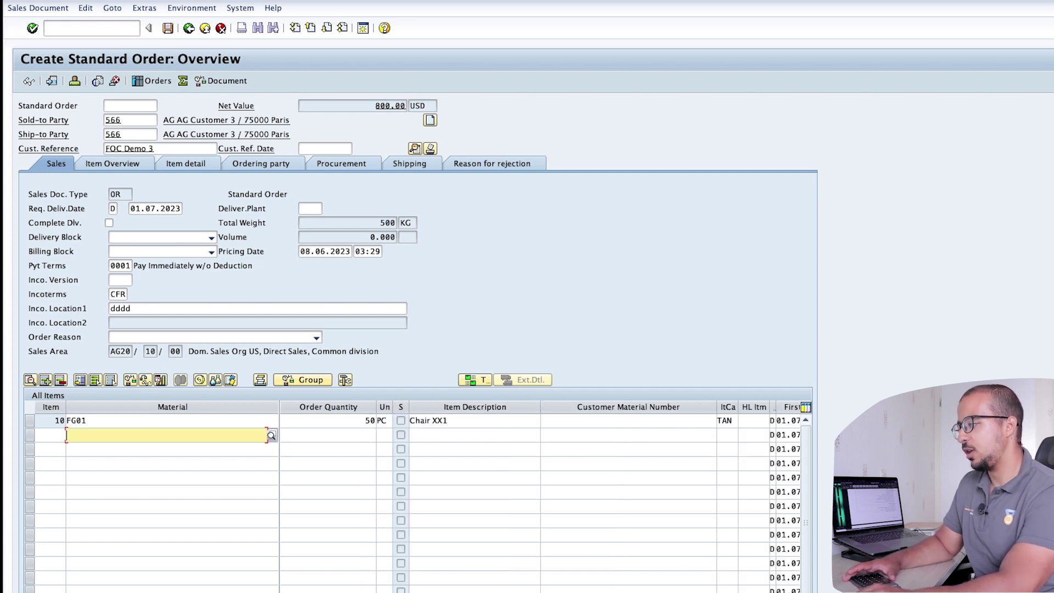
scroll(626, 458, right, 2)
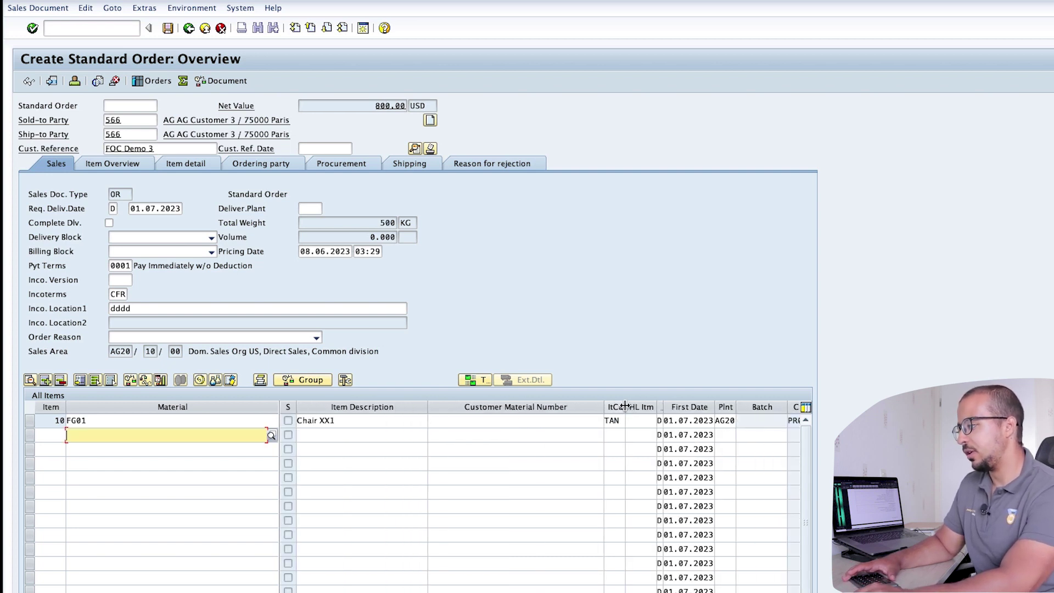
drag(626, 406, 662, 406)
click(637, 421)
text(N)
key(Return)
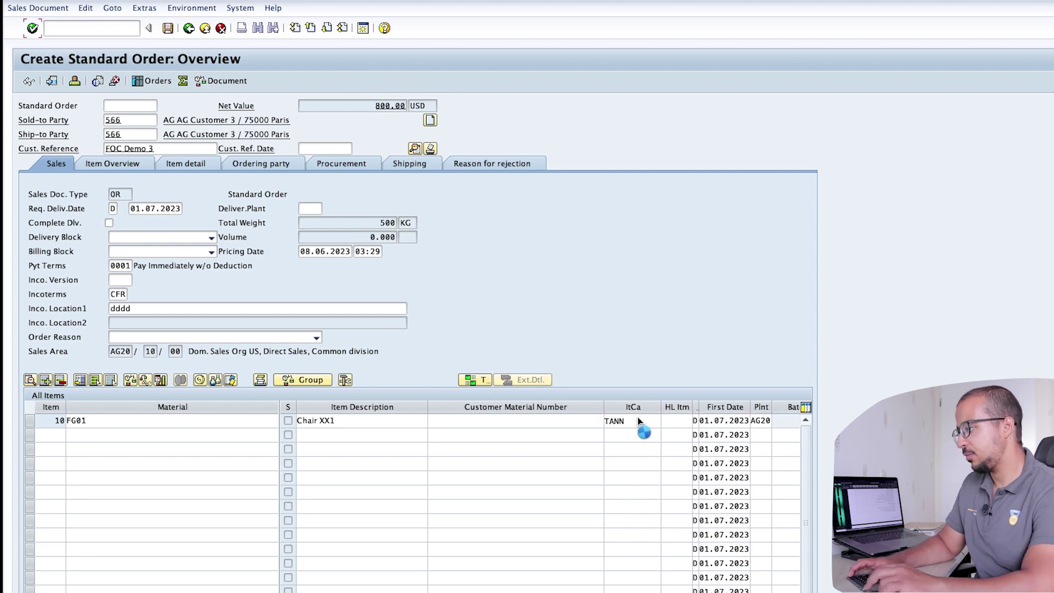
key(Return)
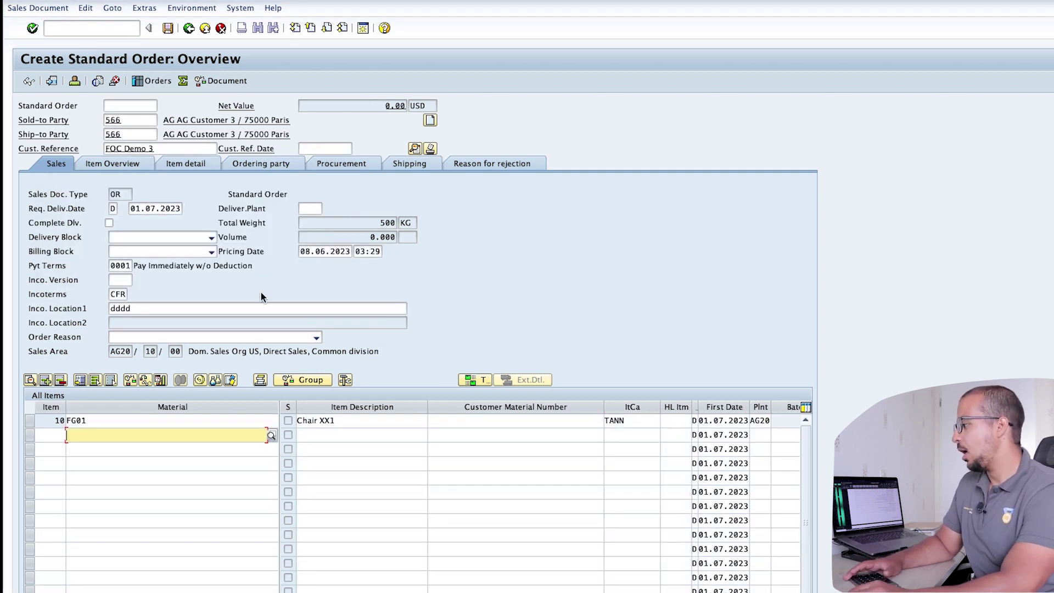
- Add item 20 with material FG01, quantity 1,000 PC
click(95, 434)
text(FG)
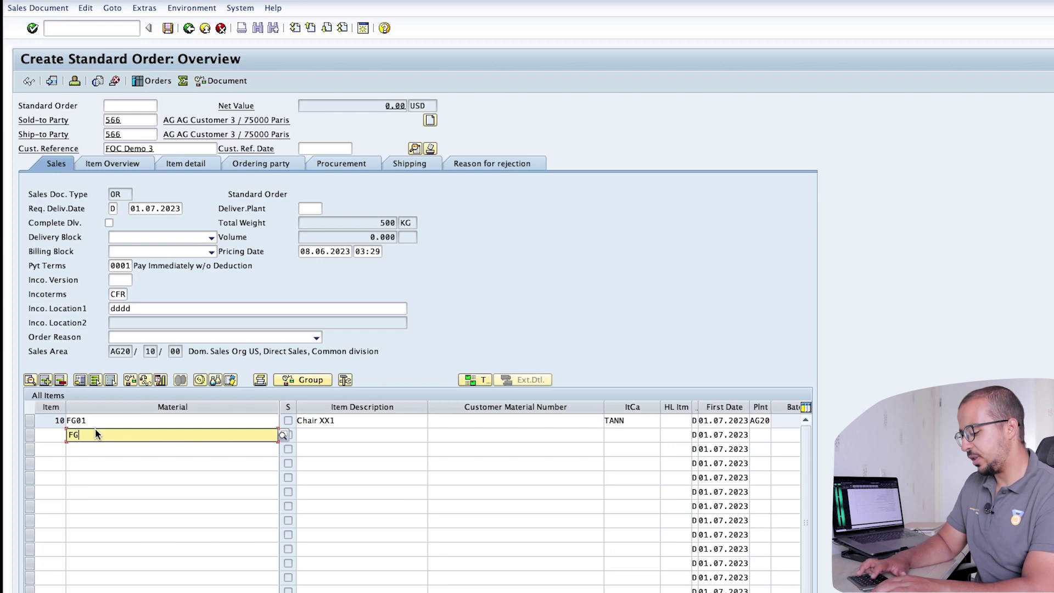
text(01)
key(Return)
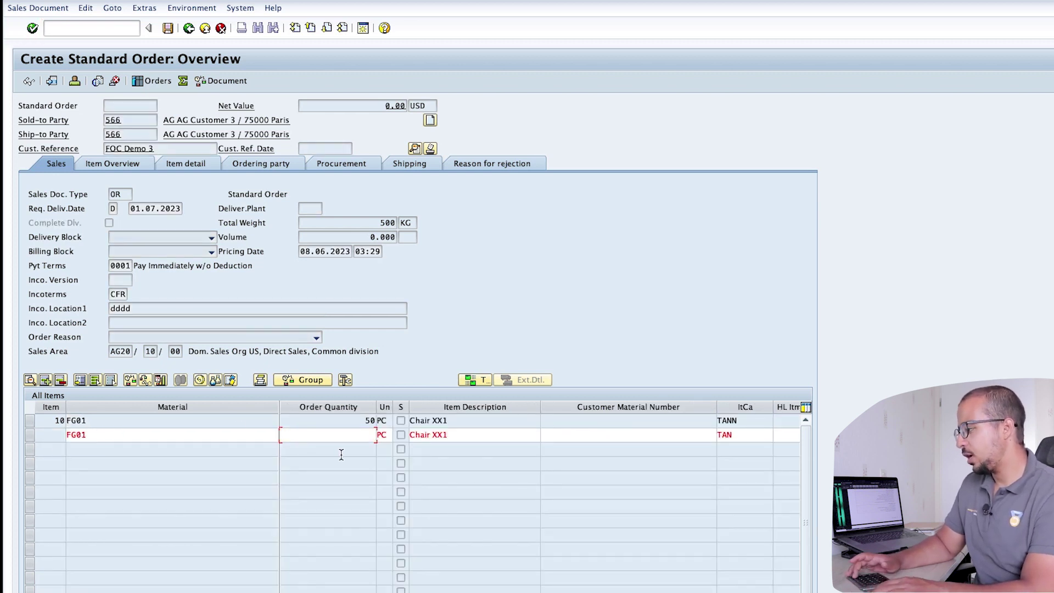
text(1,0)
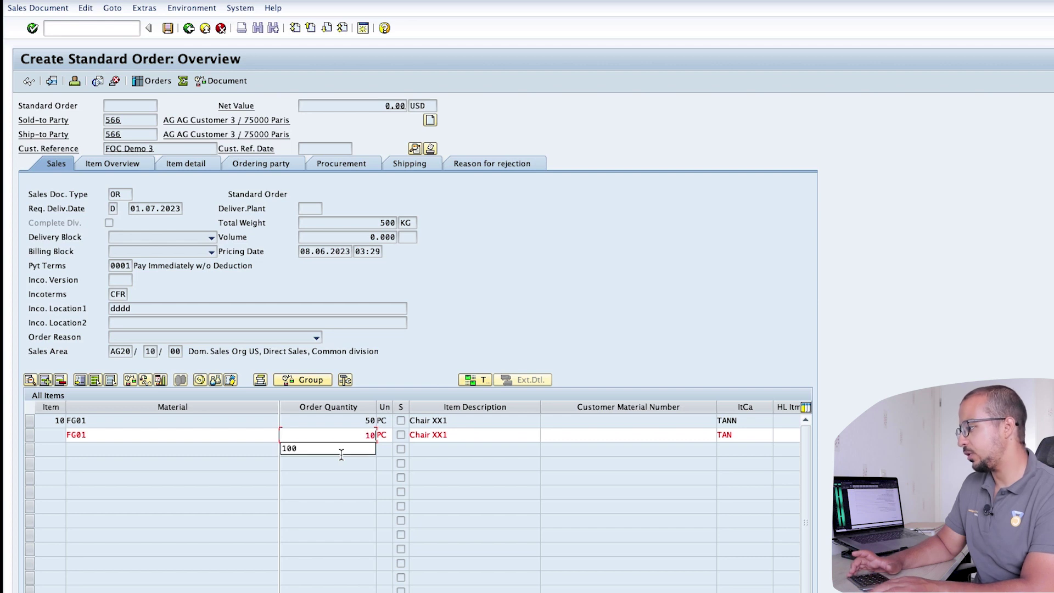
text(00)
key(Return)
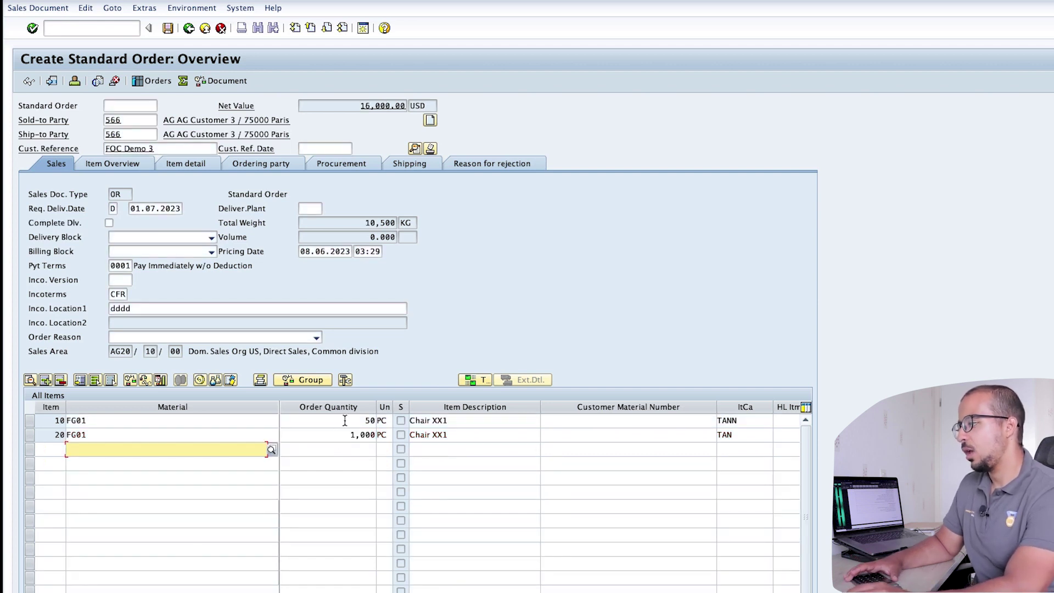
drag(752, 435, 626, 444)
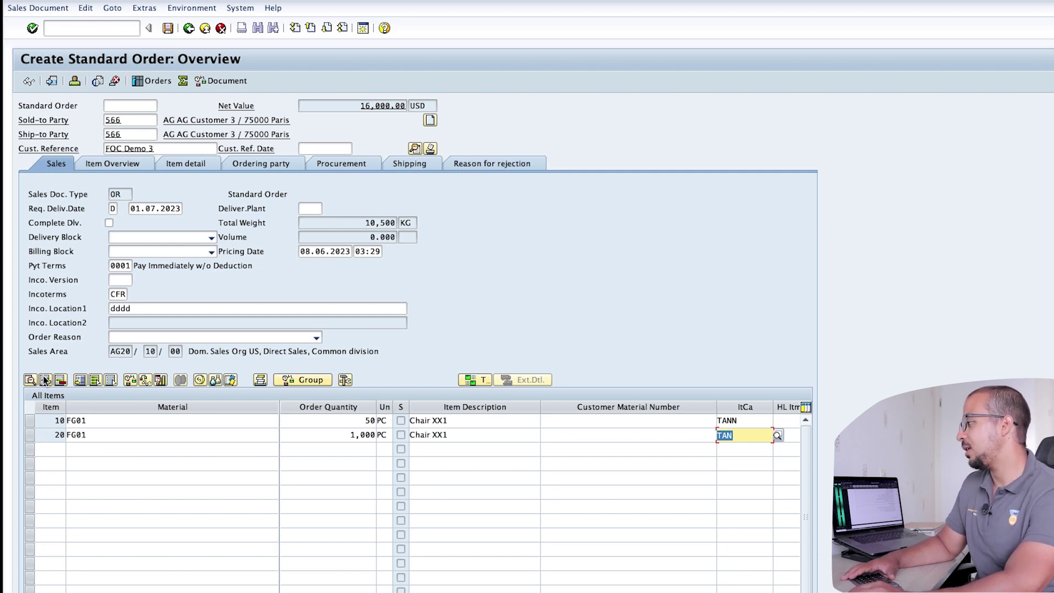
click(29, 421)
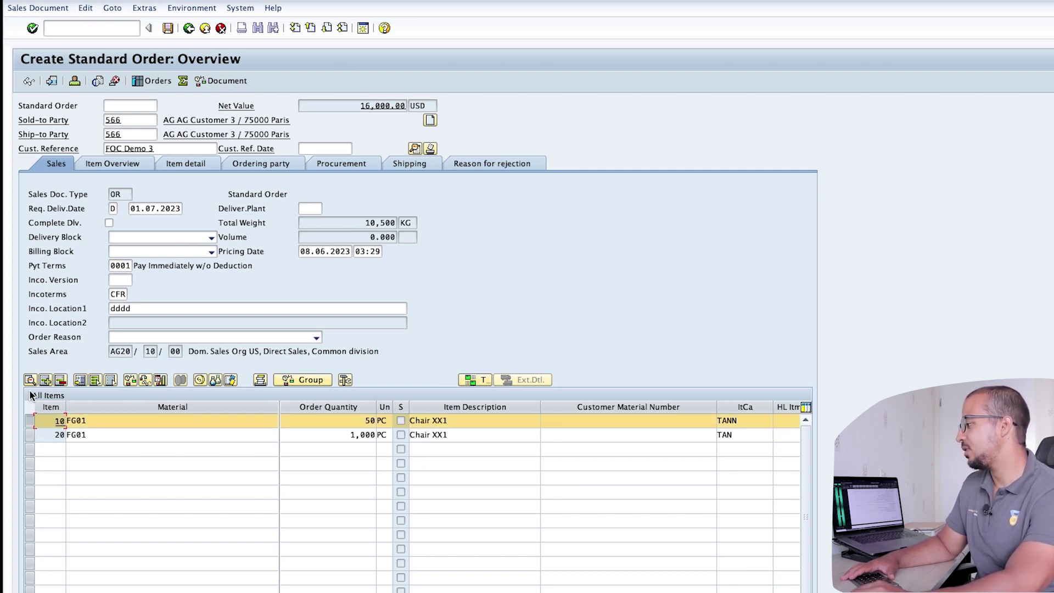
- Set item 10's storage location to 171B
click(30, 380)
click(168, 152)
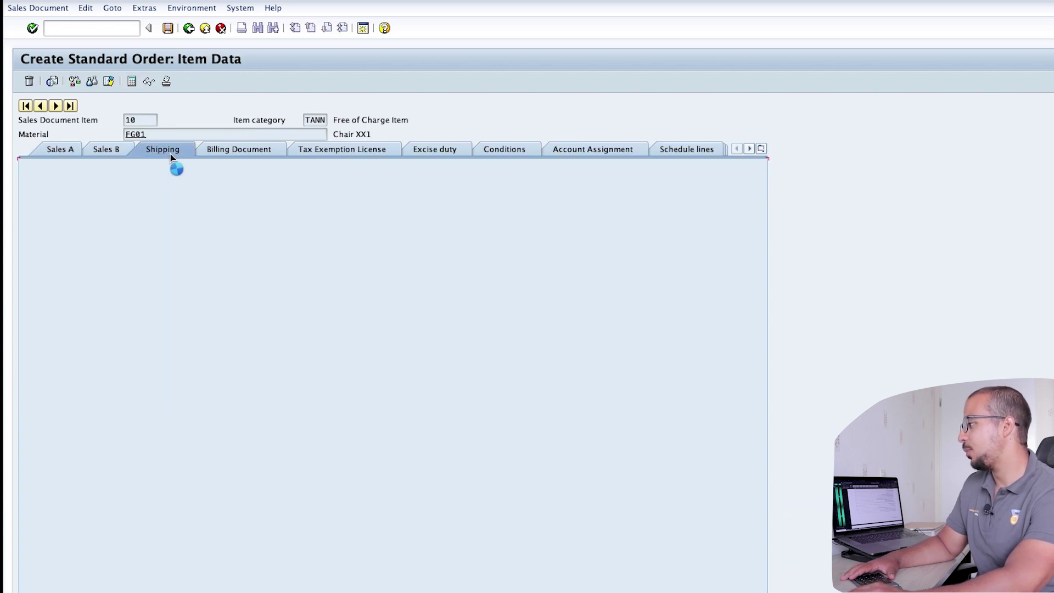
click(390, 251)
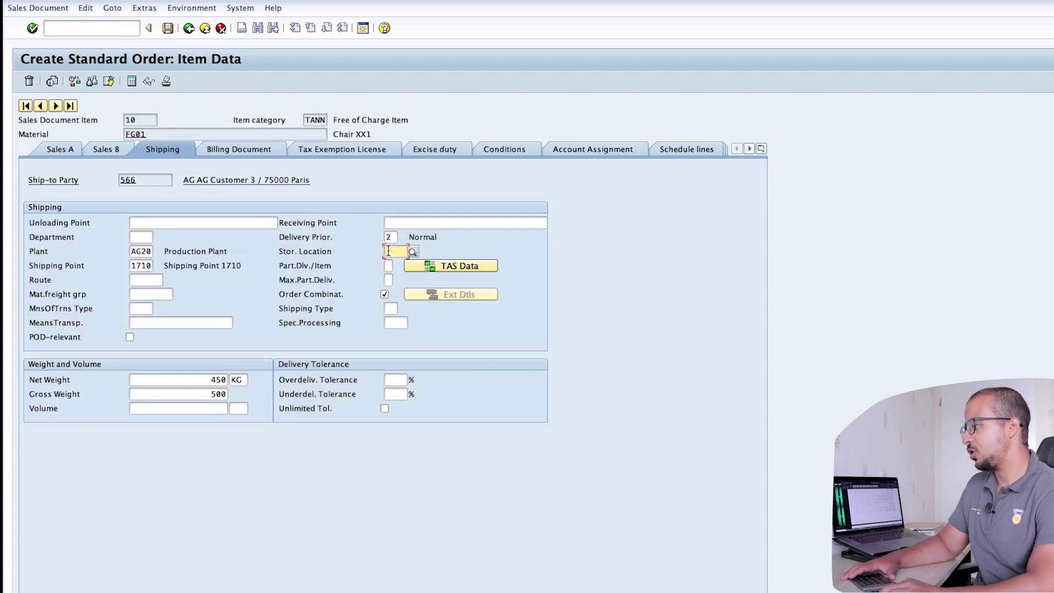
text(171b)
key(Return)
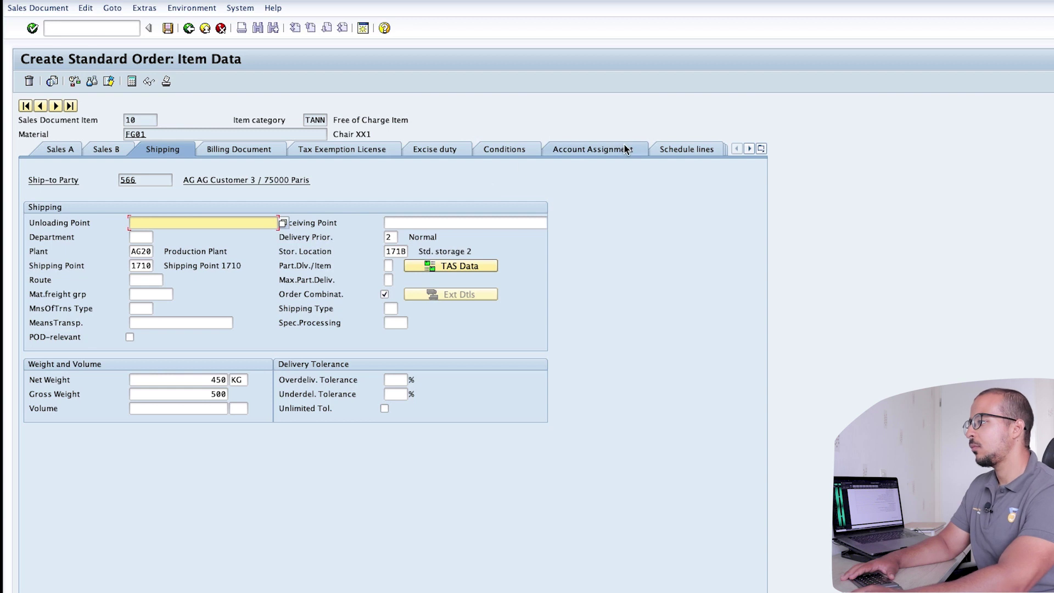
- Set item 10's schedule line category to Z1 and show its pricing conditions
click(686, 149)
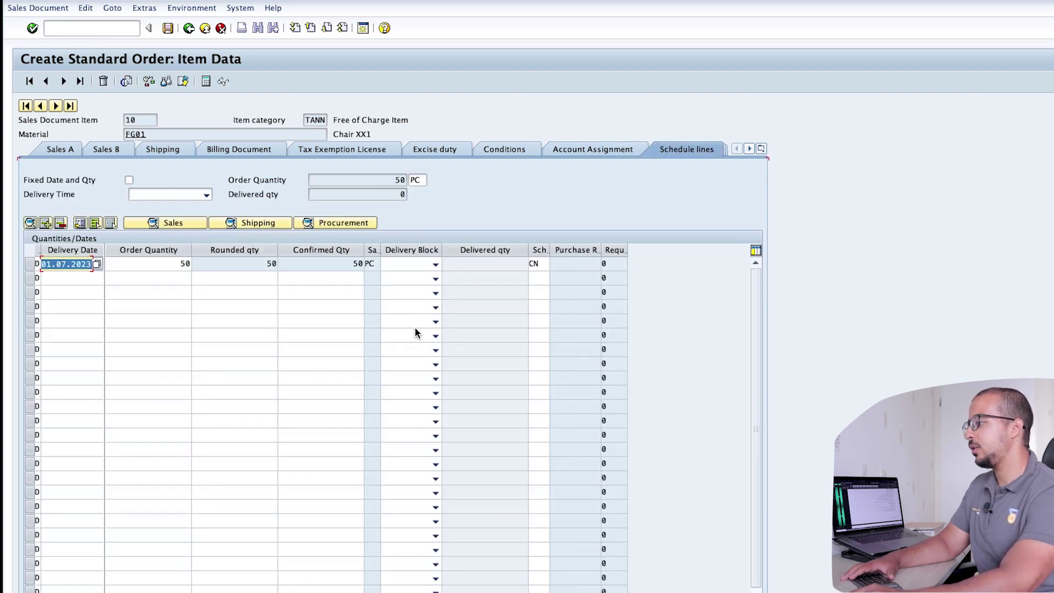
click(537, 264)
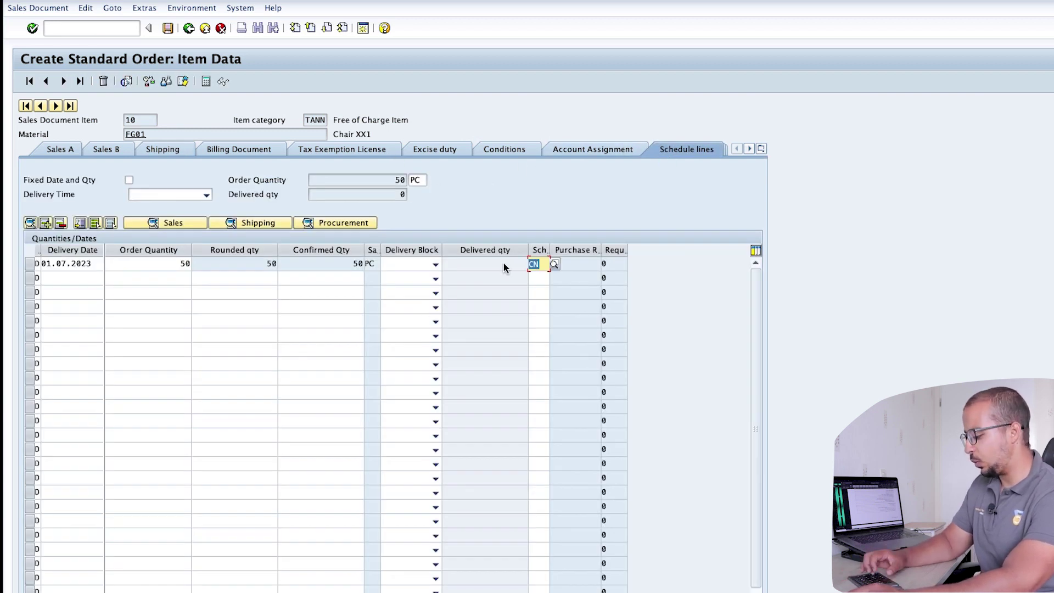
text(Z1)
key(Return)
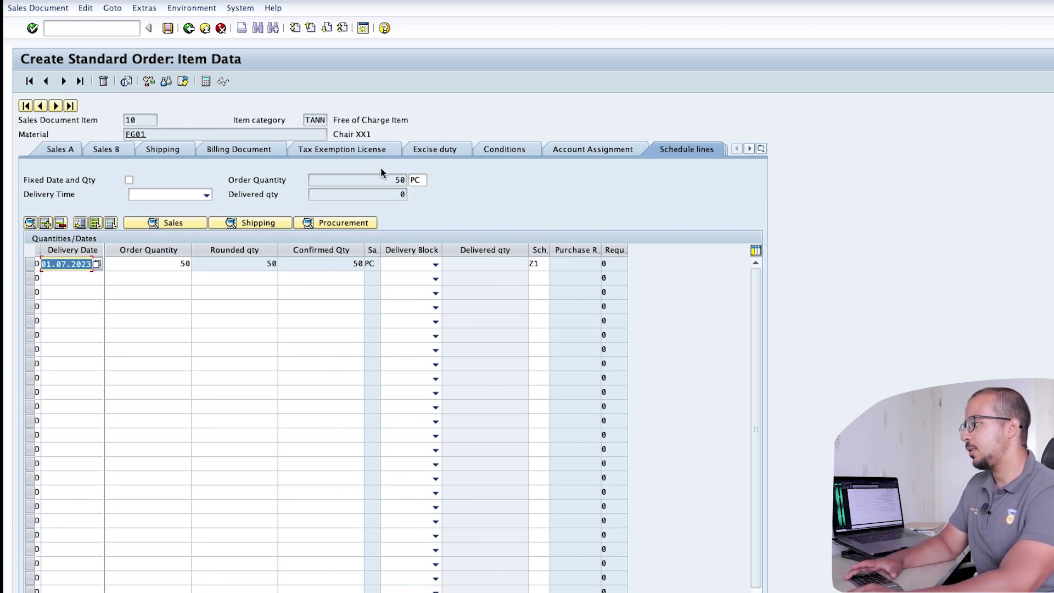
click(516, 149)
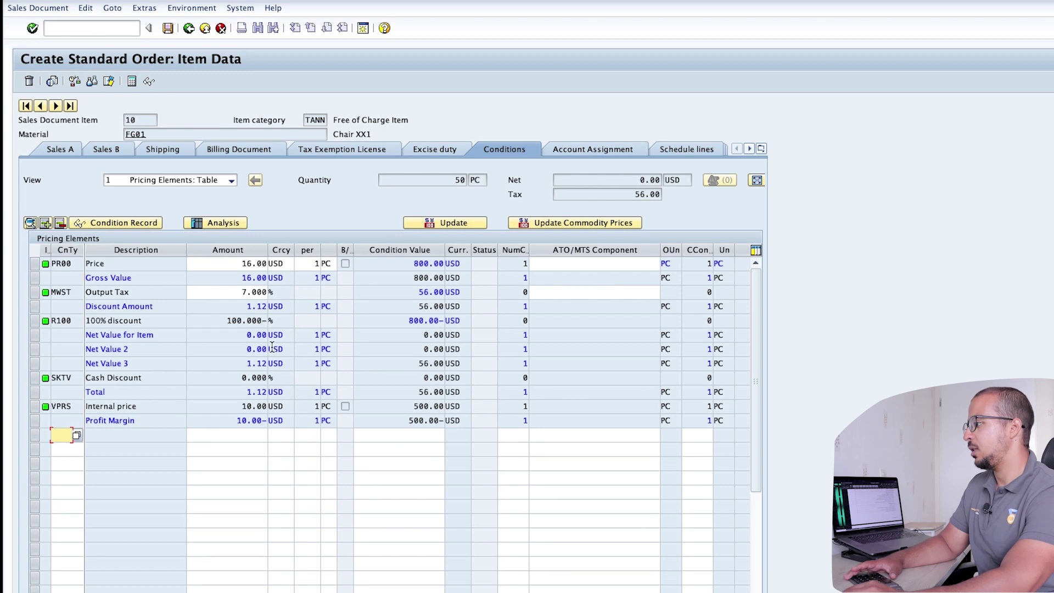
- Check item 10's 0.00 net and 56.00 tax, then show item 20's shipping data
double_click(646, 181)
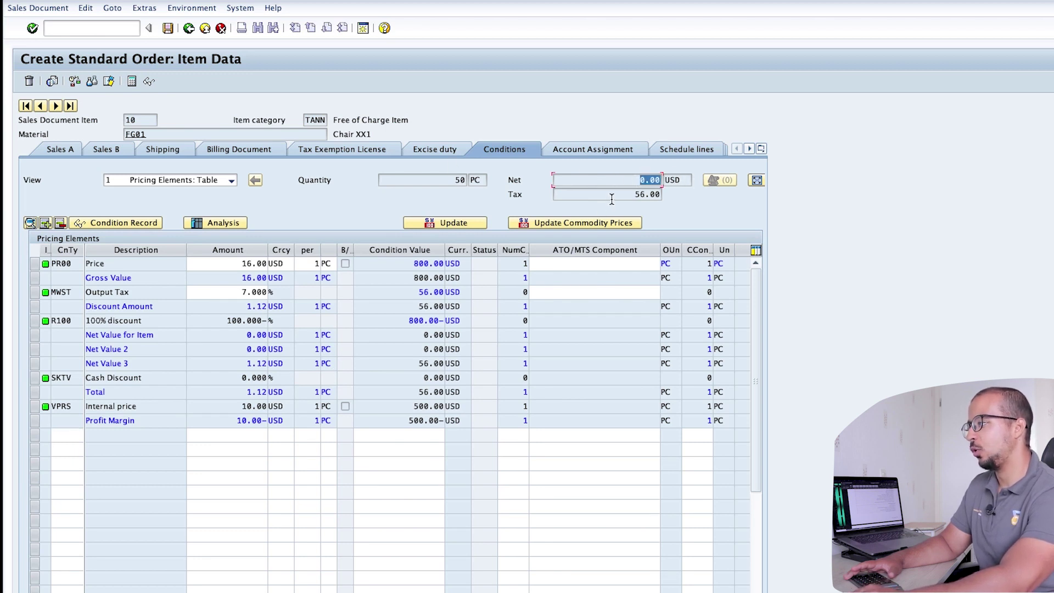
click(661, 197)
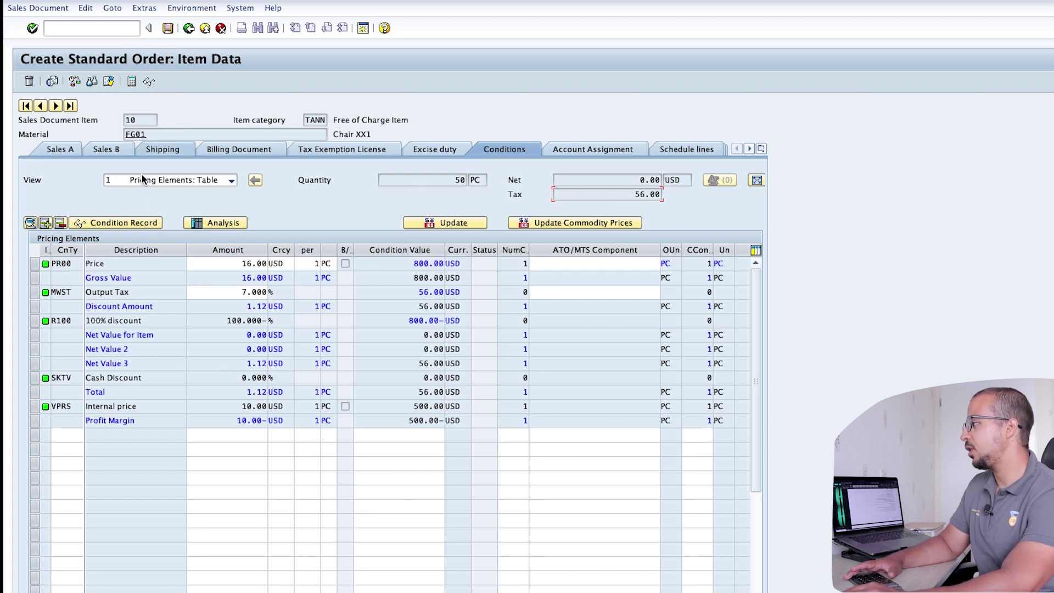
click(56, 106)
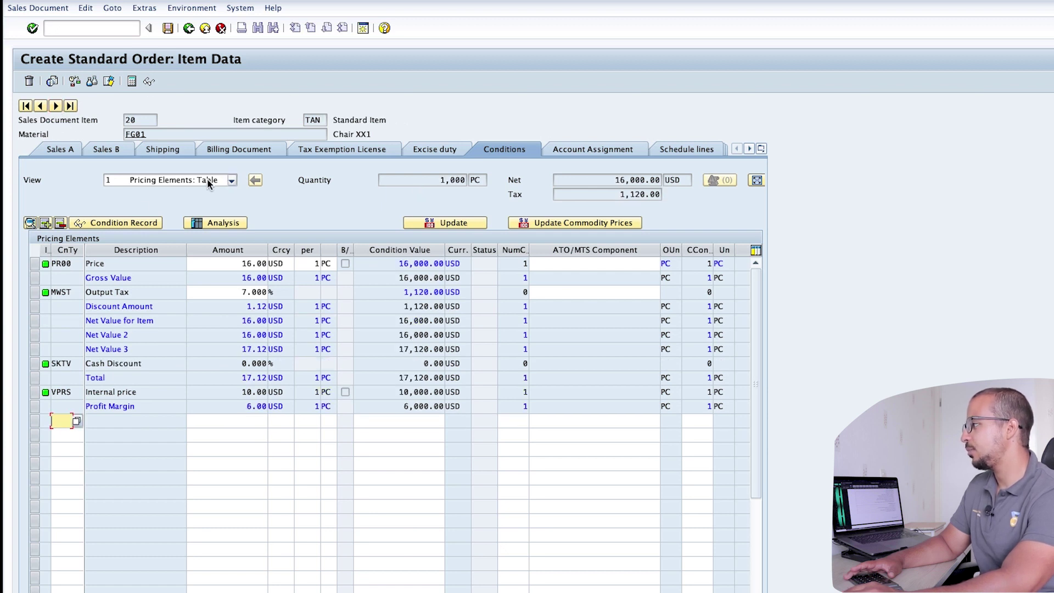
click(157, 151)
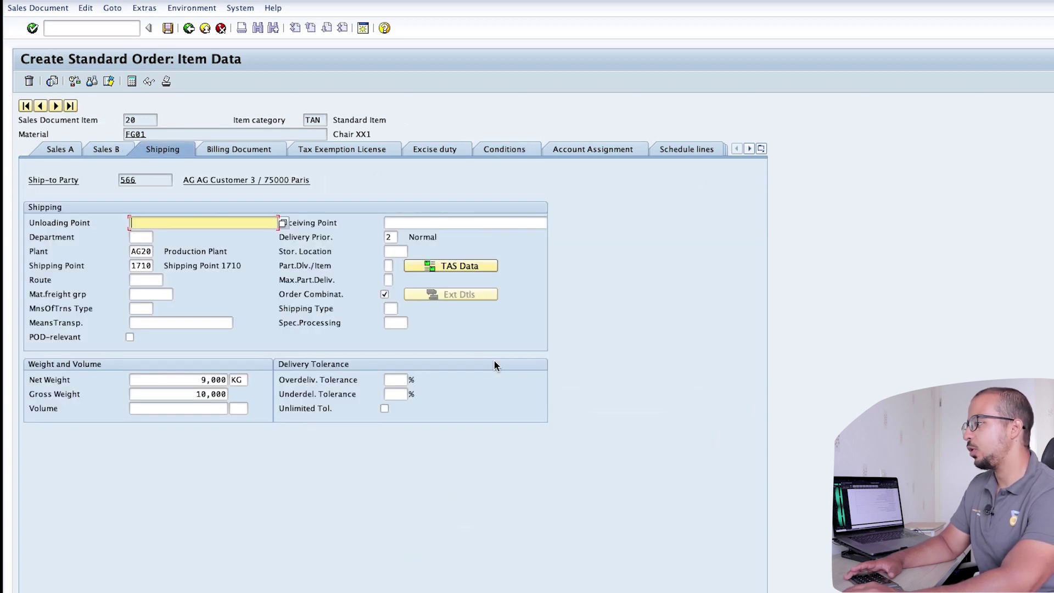
- Enter item 20's storage location and confirm its schedule line category stays CN
click(404, 251)
text(1710)
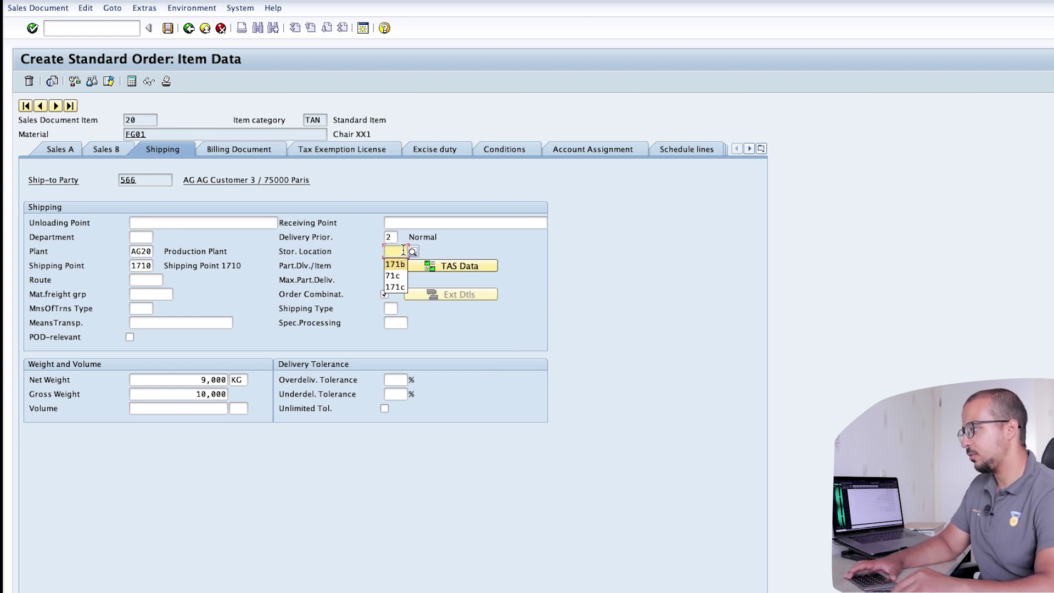
key(Return)
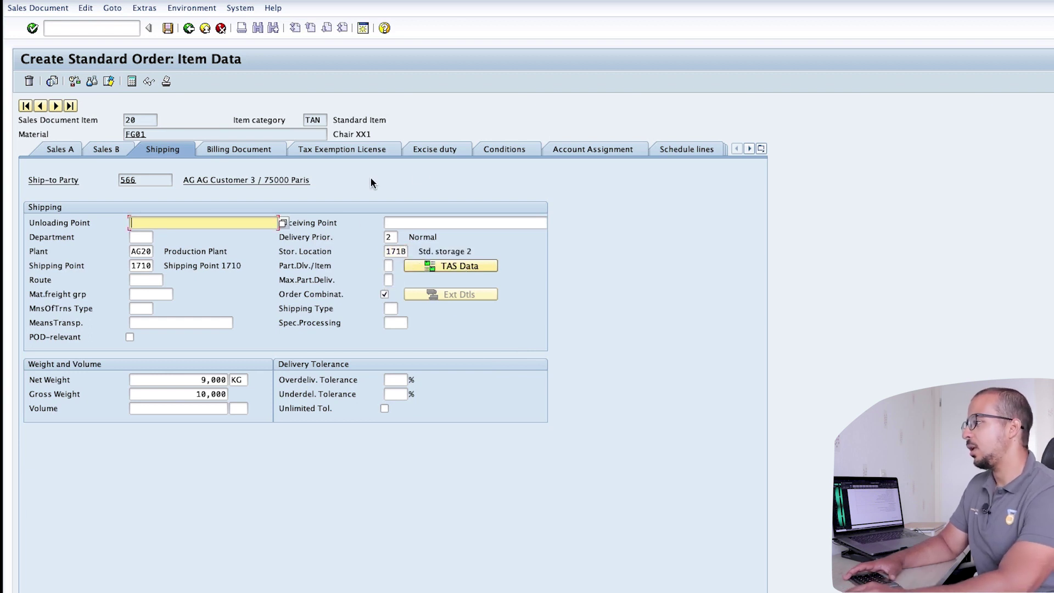
click(671, 149)
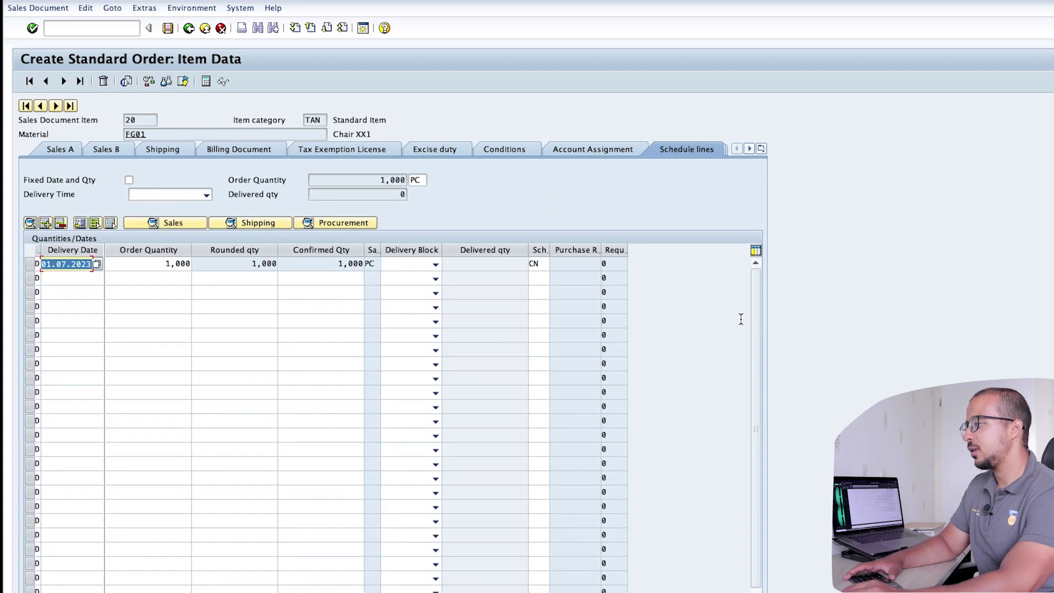
click(535, 264)
double_click(530, 263)
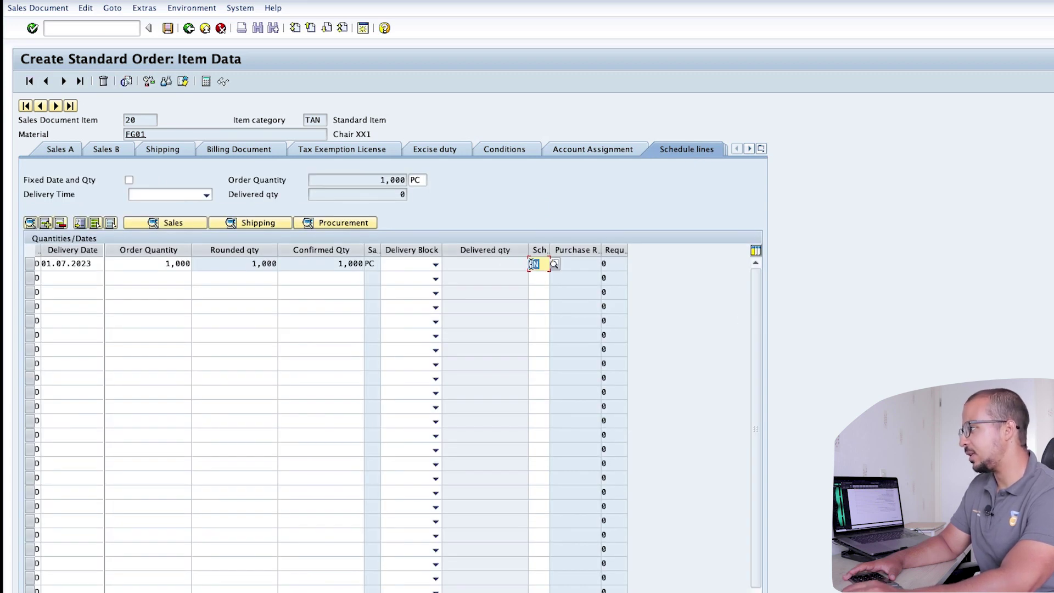
- Review item 20's 16,000.00 USD net and 1,120.00 tax, then save the order
click(480, 153)
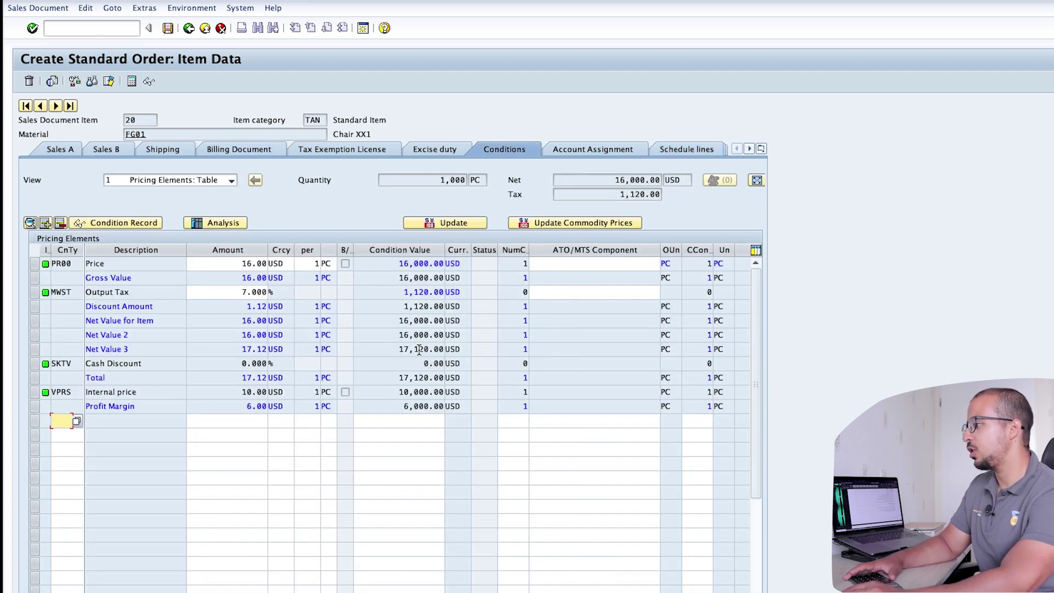
double_click(612, 181)
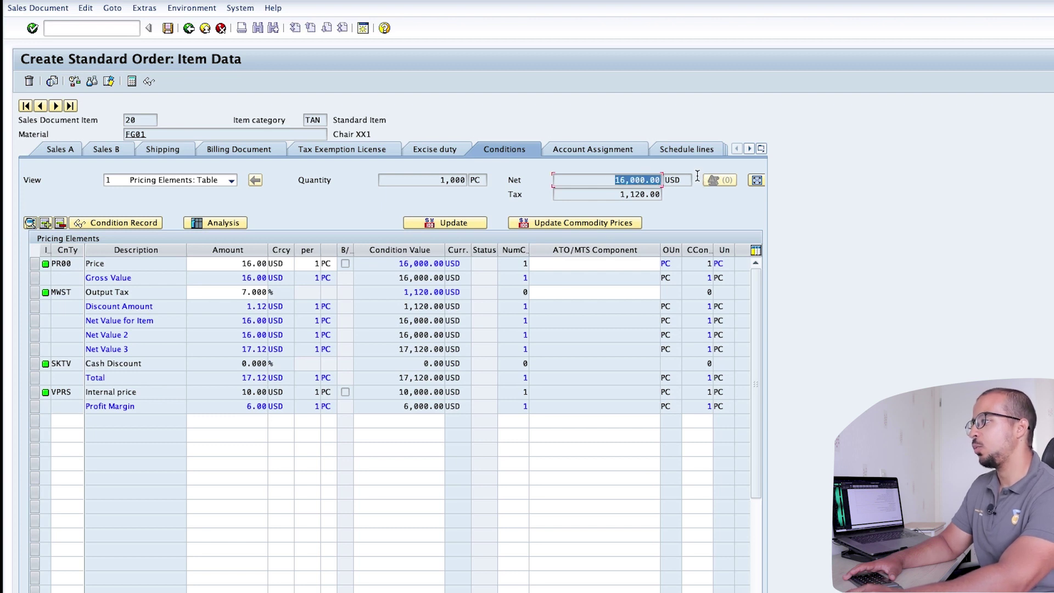
click(608, 181)
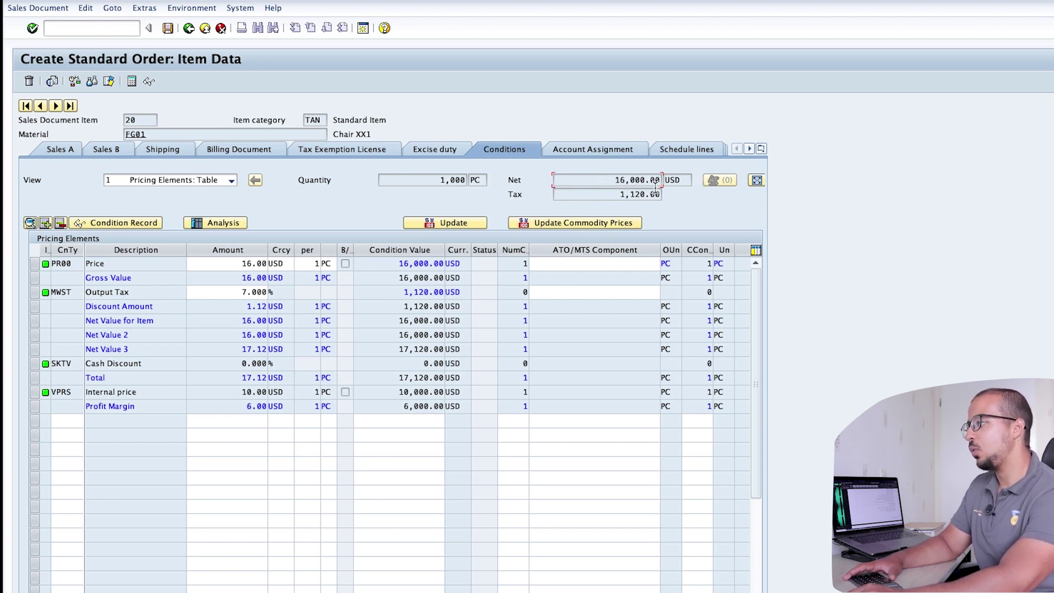
double_click(618, 181)
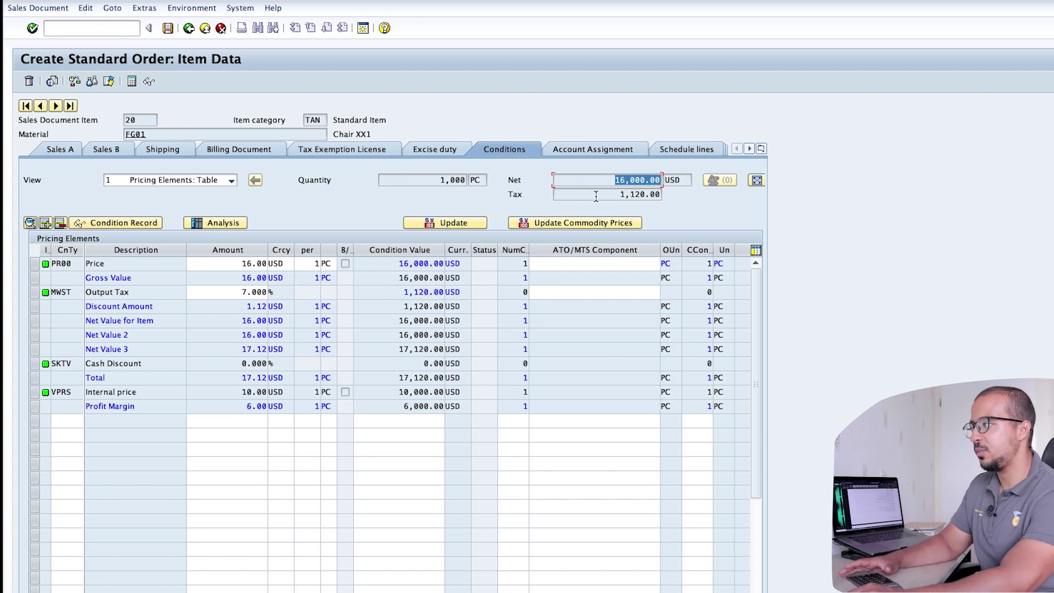
key(Tab)
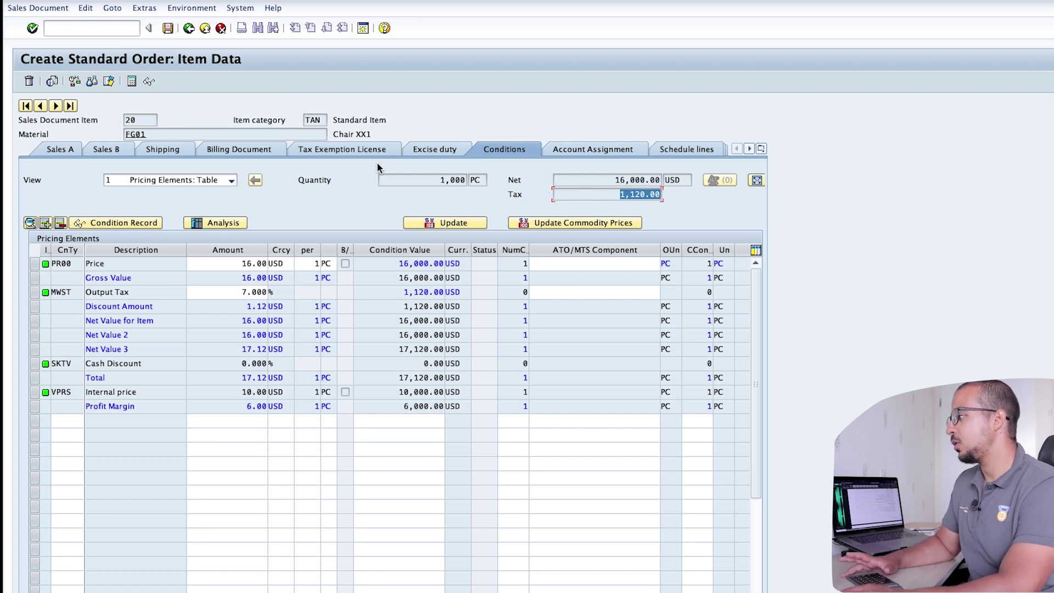
click(168, 28)
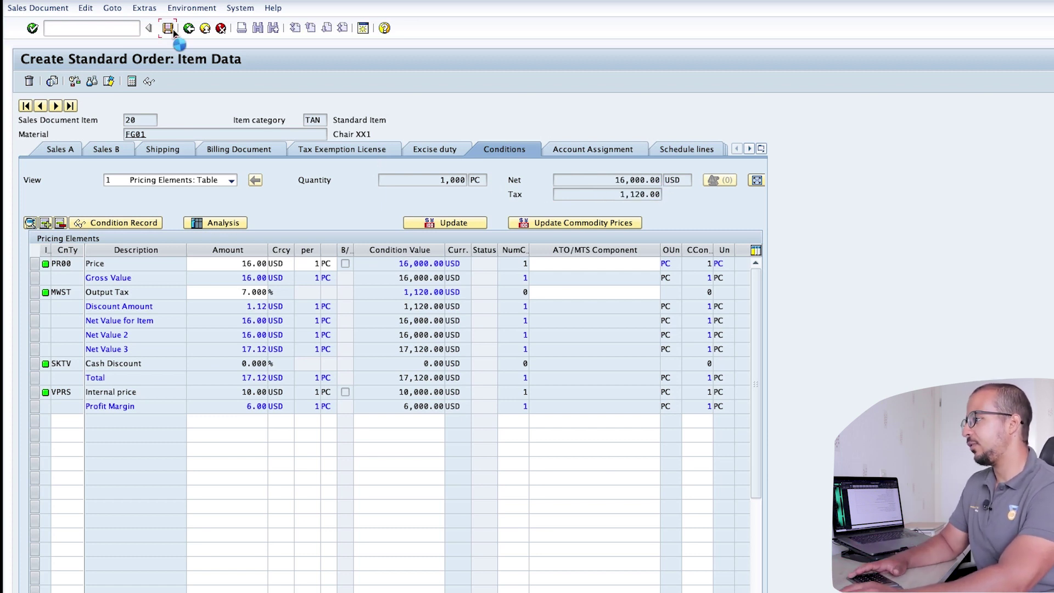
- Save the order and create an outbound delivery for it via Sales Document > Deliver
click(84, 26)
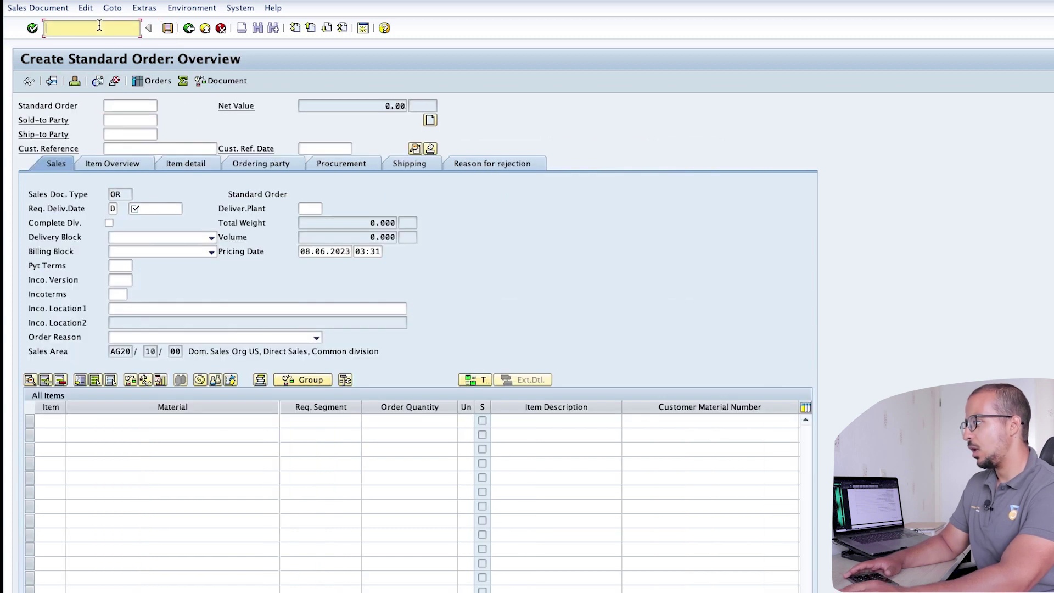
click(49, 7)
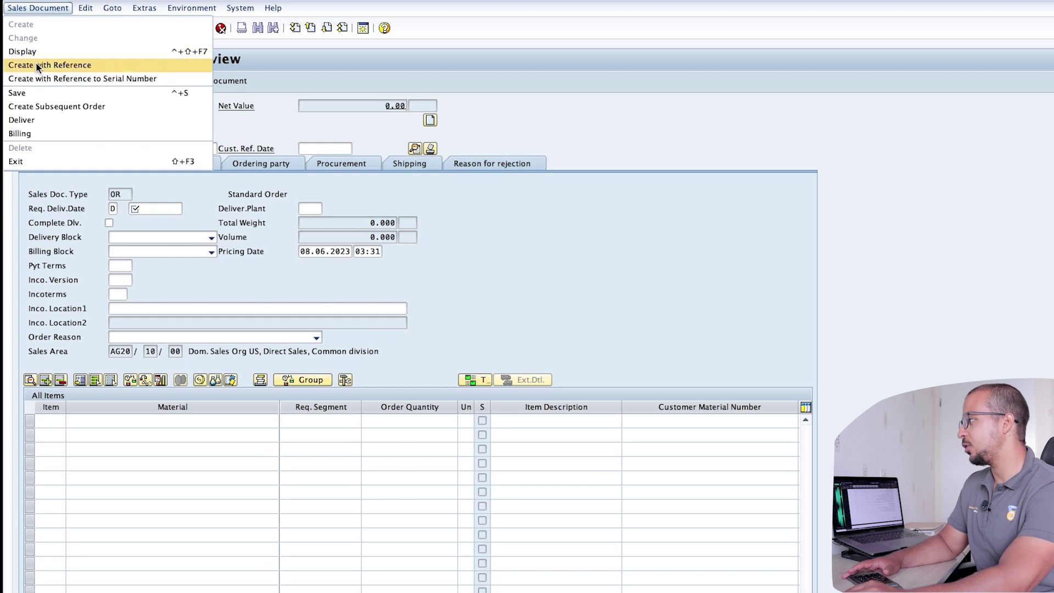
click(32, 120)
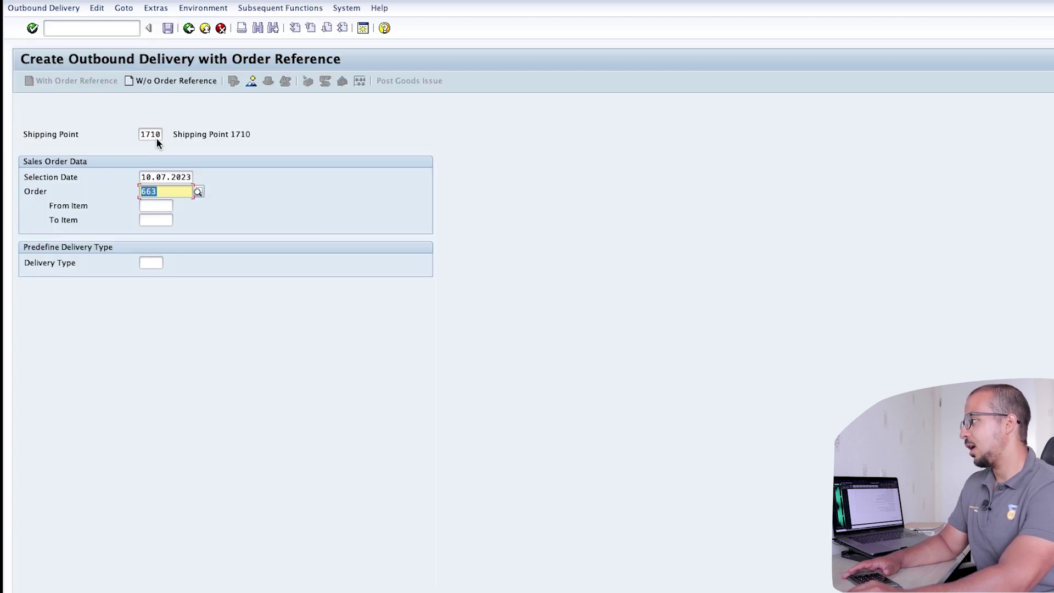
- Create the delivery for order 663, picking 50 and 1,000 for the two FG01 items
key(Return)
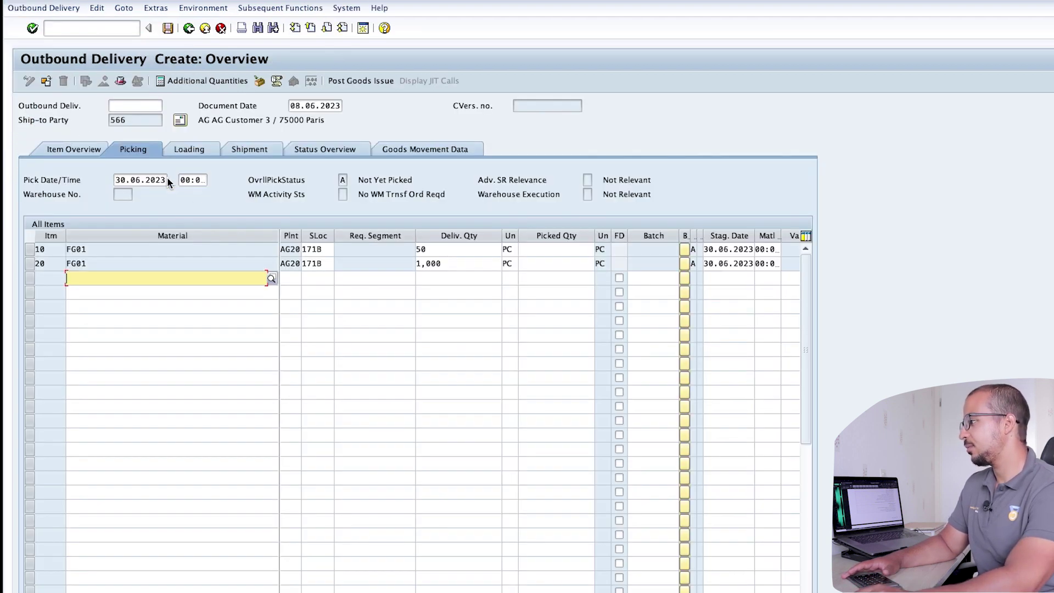
click(551, 251)
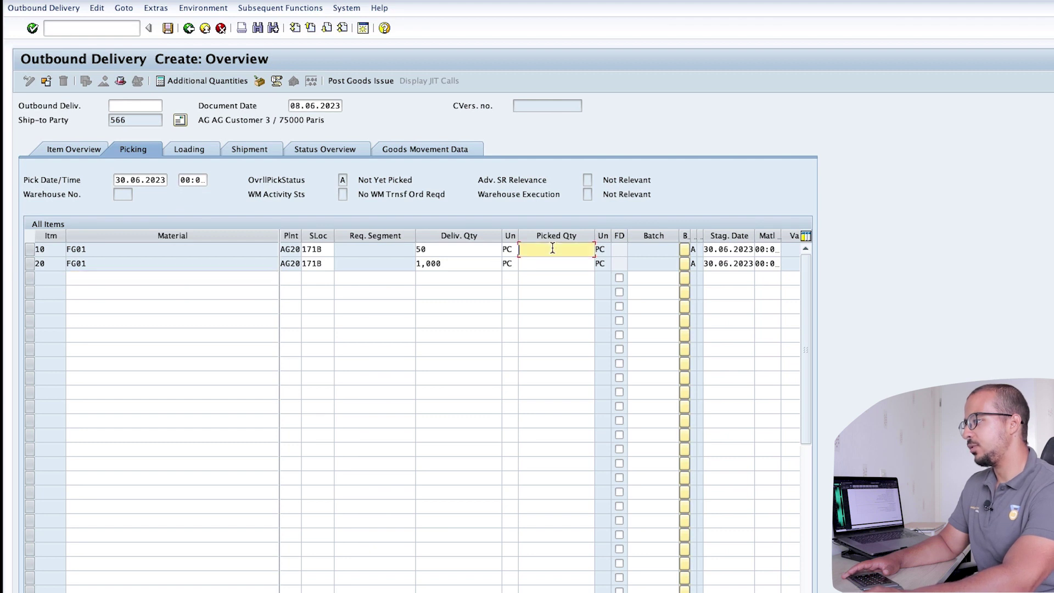
text(50)
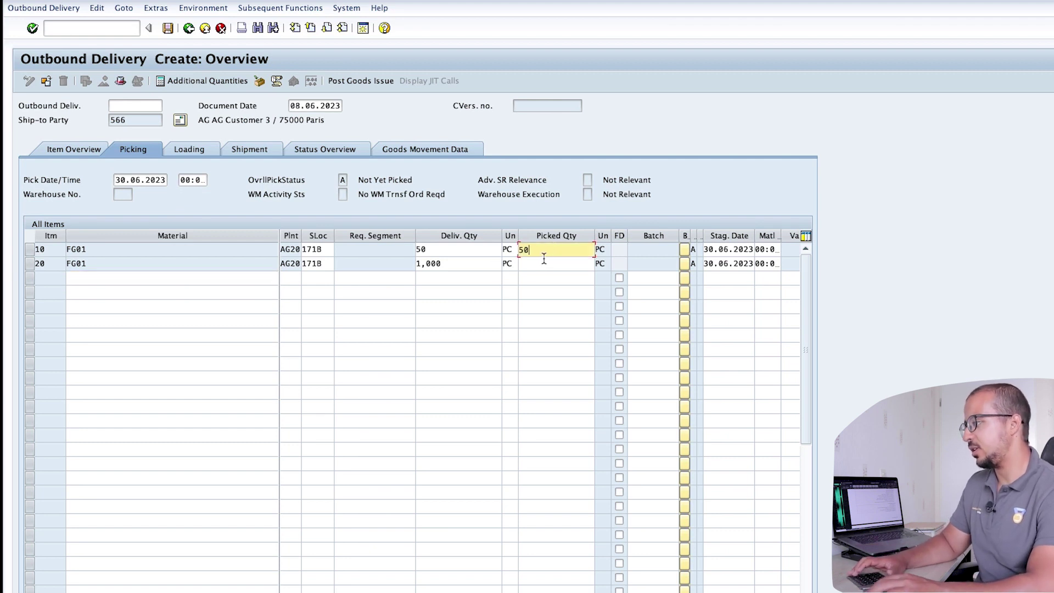
click(544, 259)
text(1000)
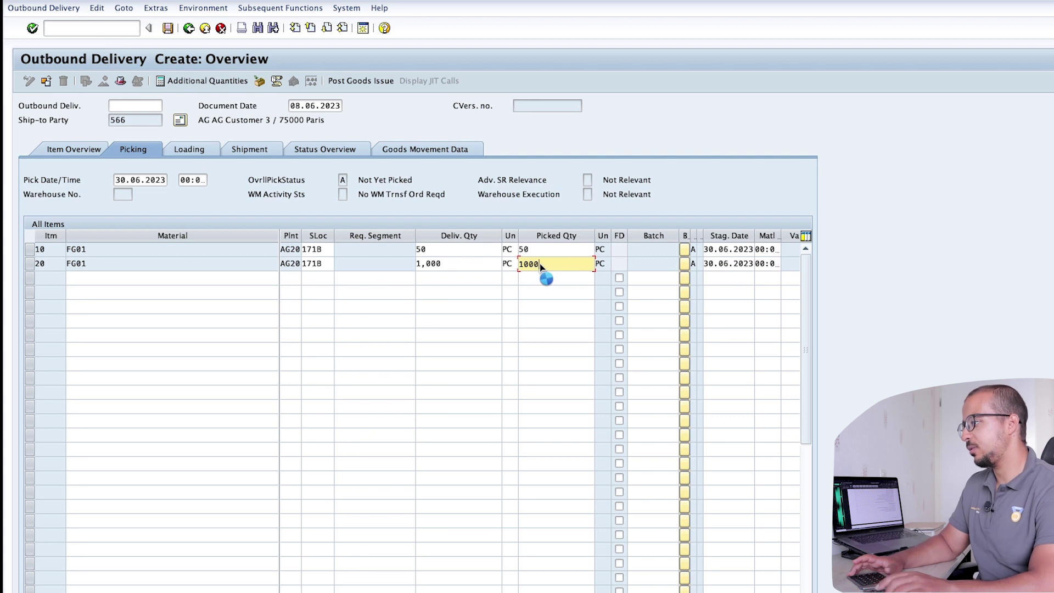
key(Return)
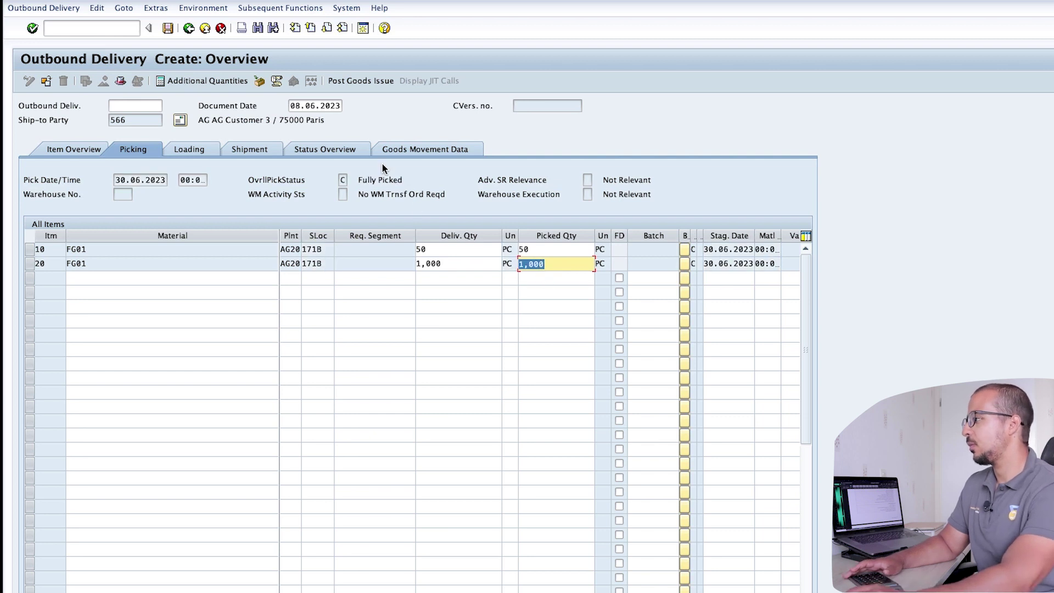
- Save the outbound delivery and display the saved delivery 80000448
click(170, 29)
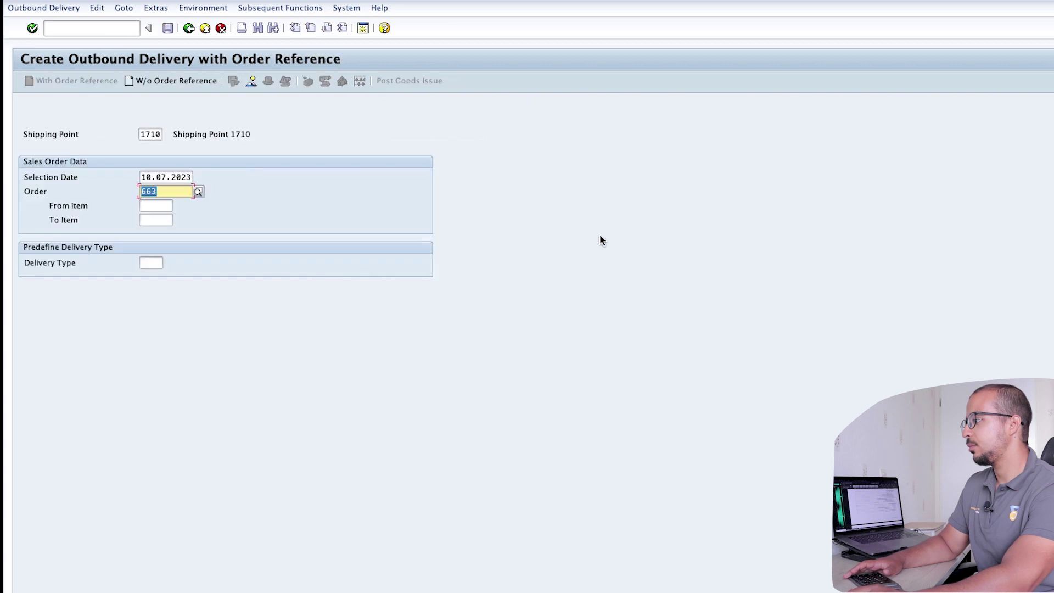
click(52, 8)
click(25, 65)
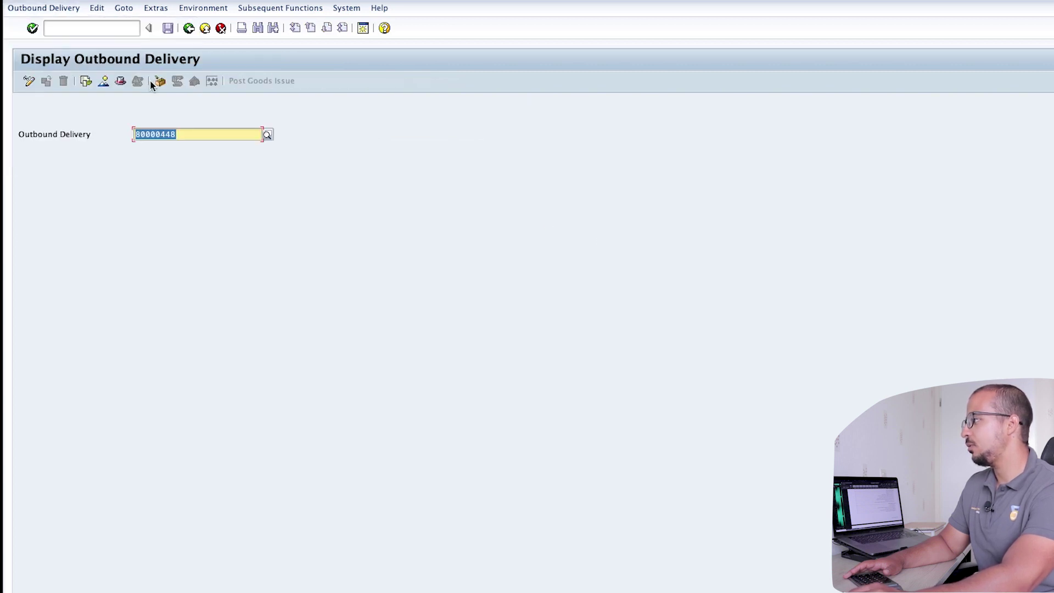
click(86, 81)
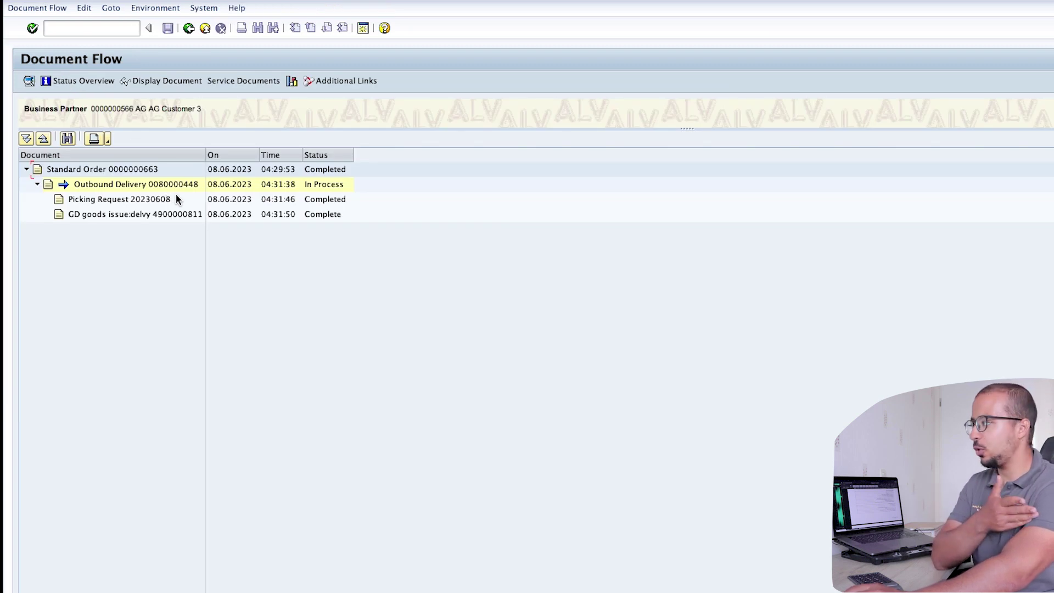
double_click(111, 215)
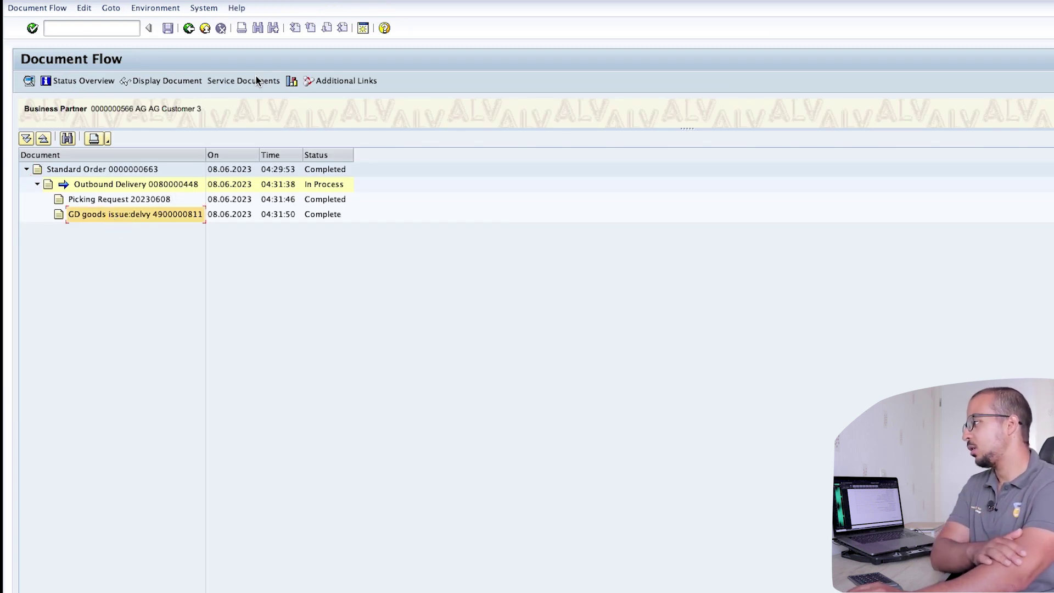
click(166, 79)
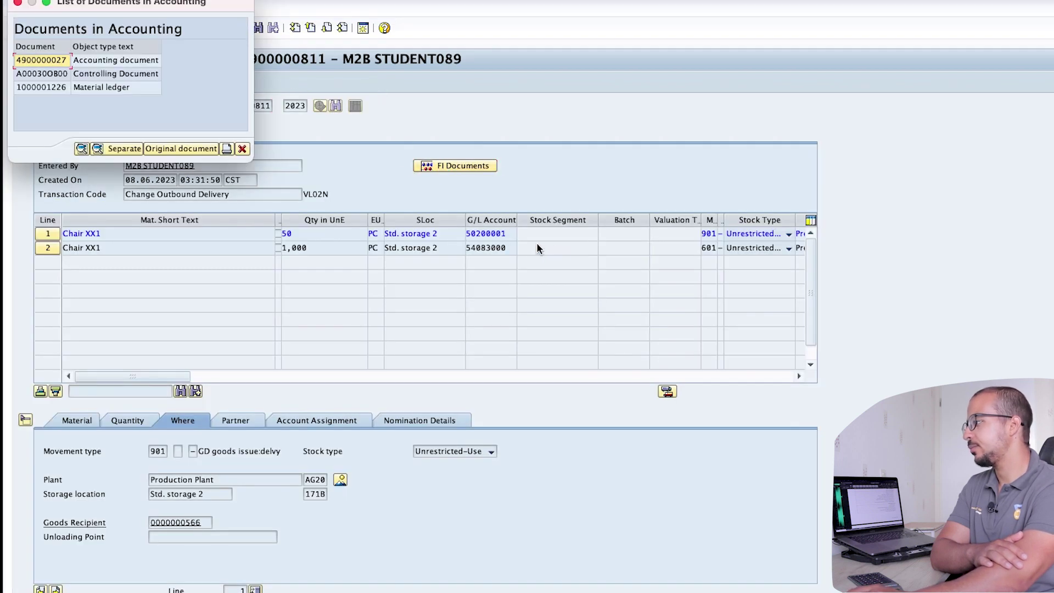
double_click(107, 61)
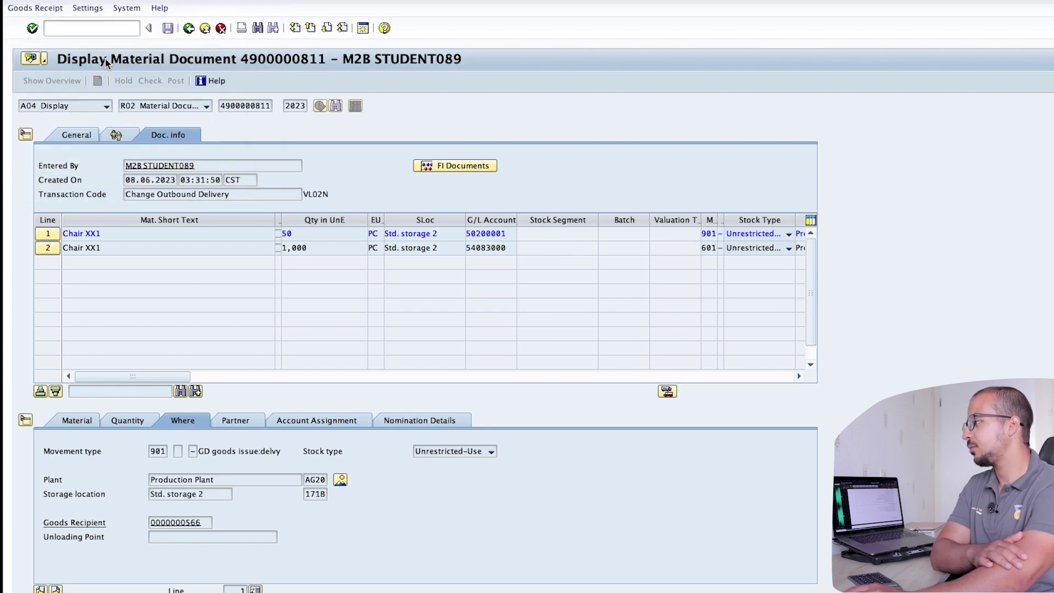
scroll(247, 238, left, 3)
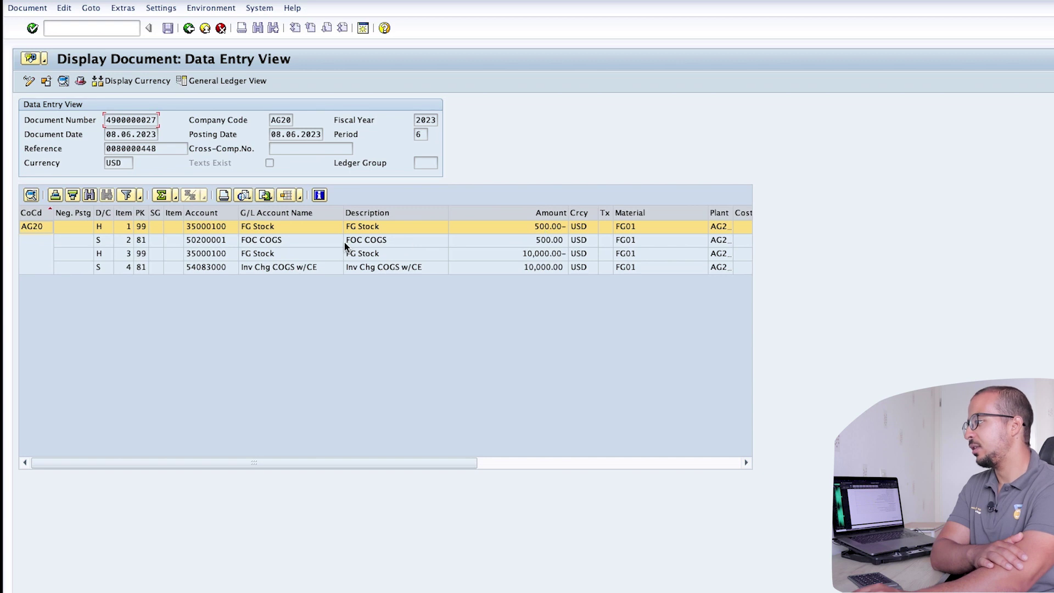
click(331, 253)
click(539, 230)
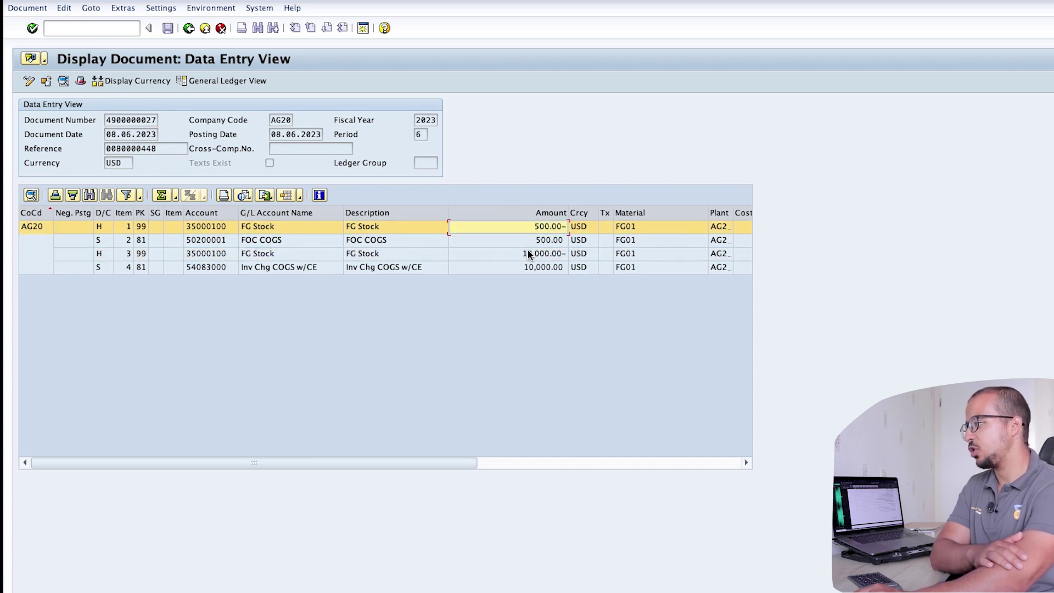
click(528, 251)
click(530, 227)
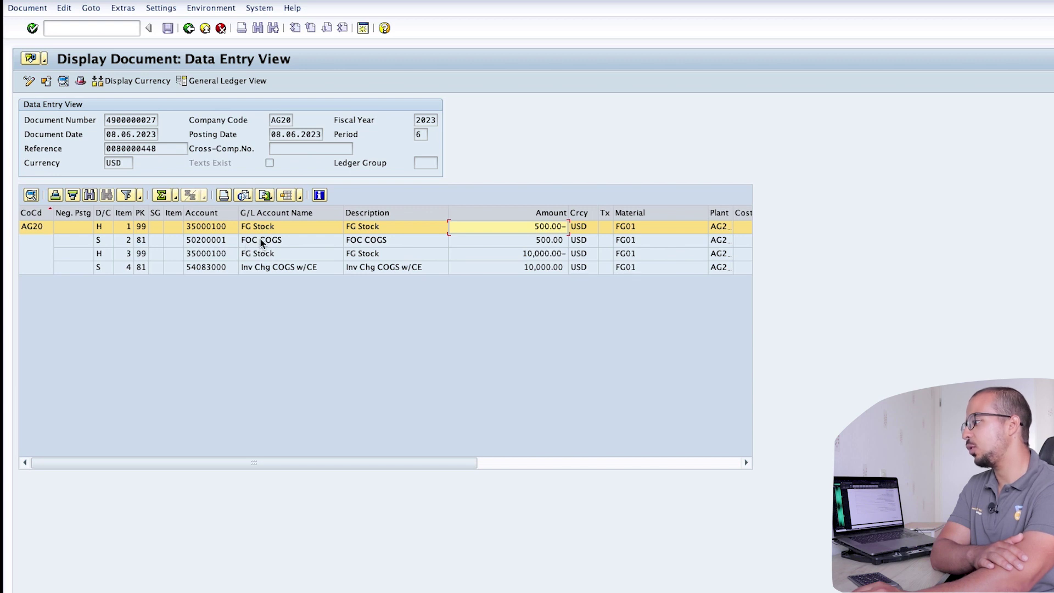
click(278, 259)
click(268, 271)
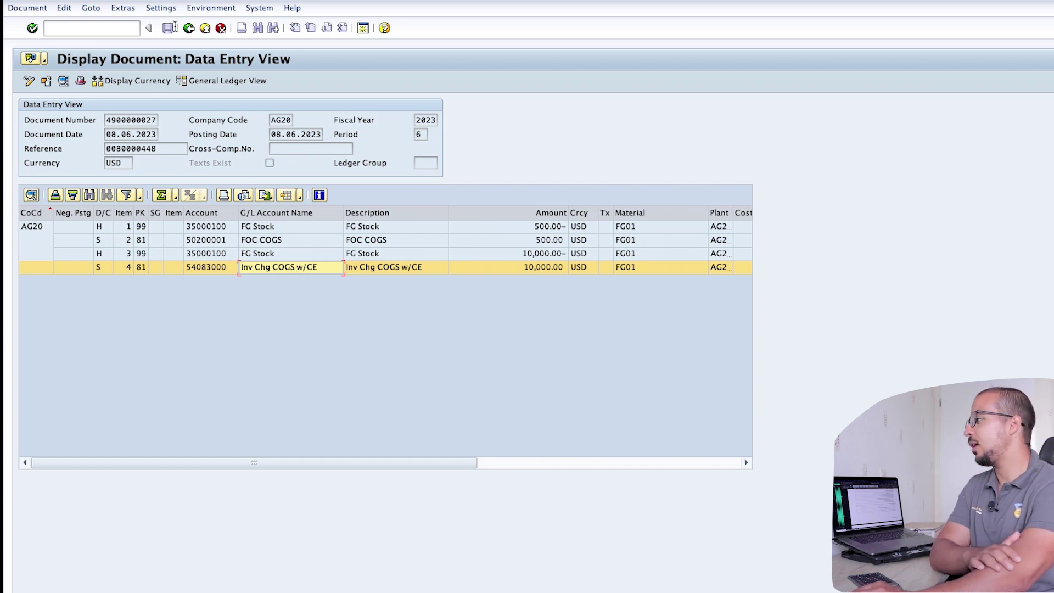
click(88, 28)
text(/n)
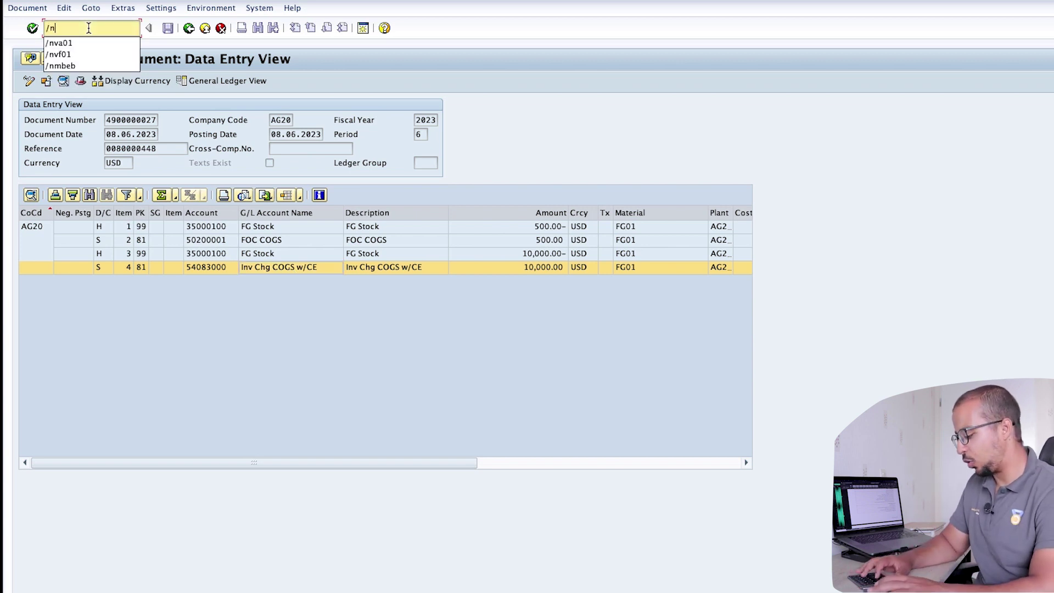
text(vf01)
- Create and save the invoice for delivery 80000448: 50 free chairs plus 1,000 at 16,000.00 USD
key(Return)
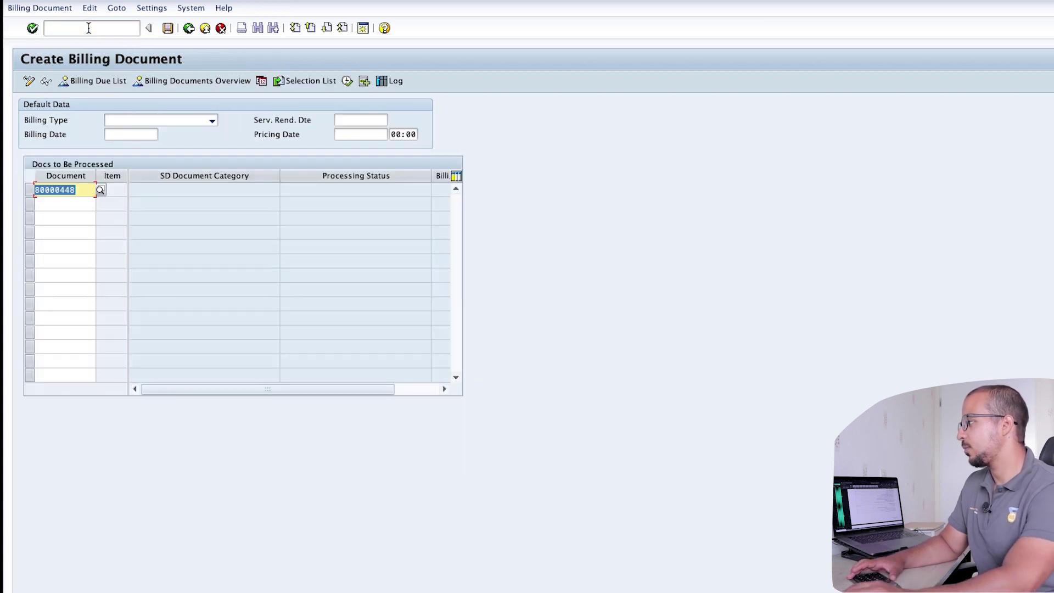
key(Return)
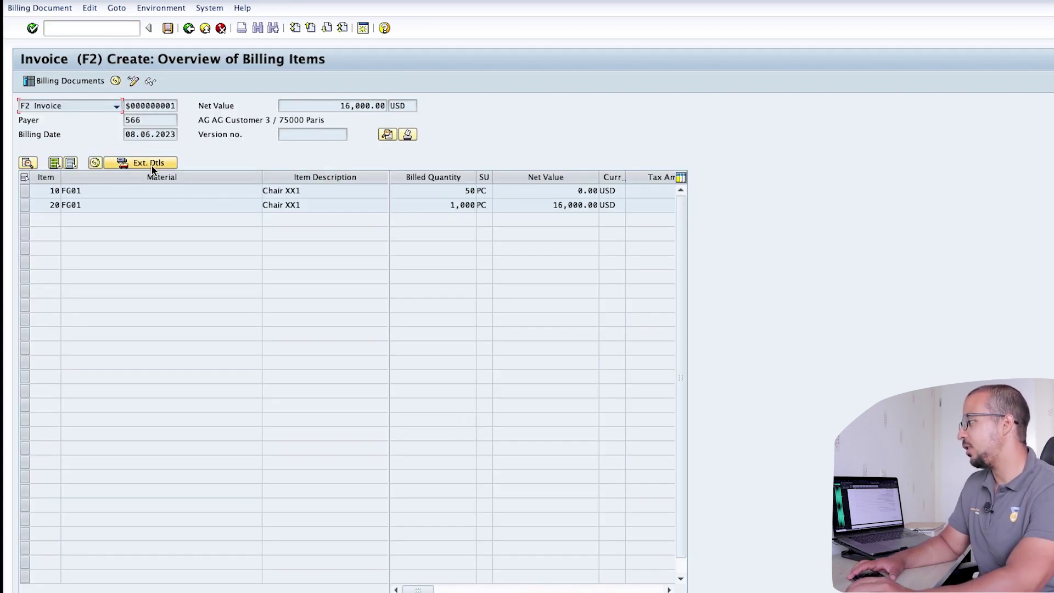
click(168, 28)
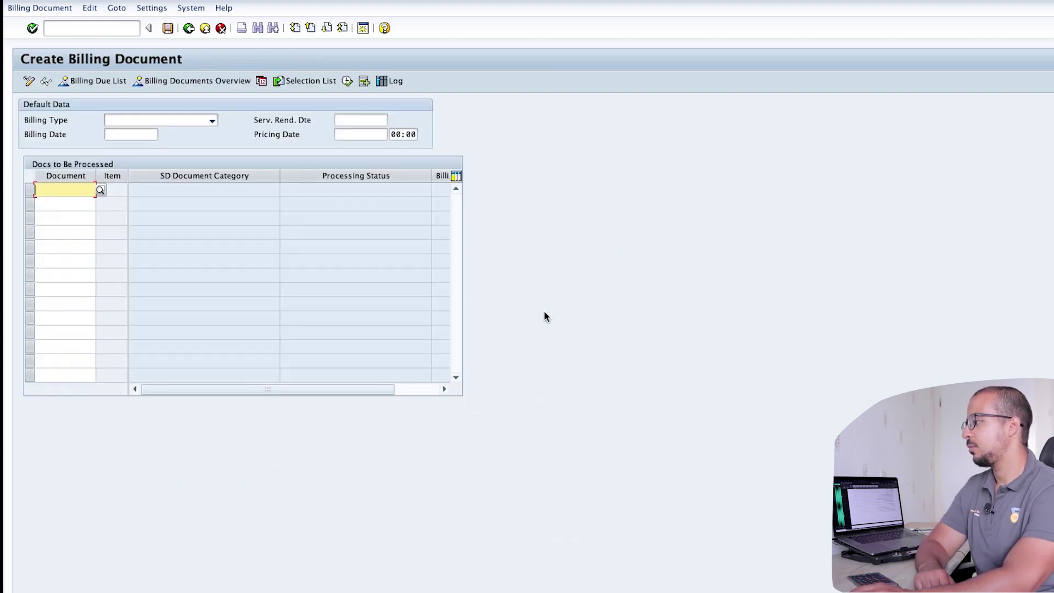
click(54, 8)
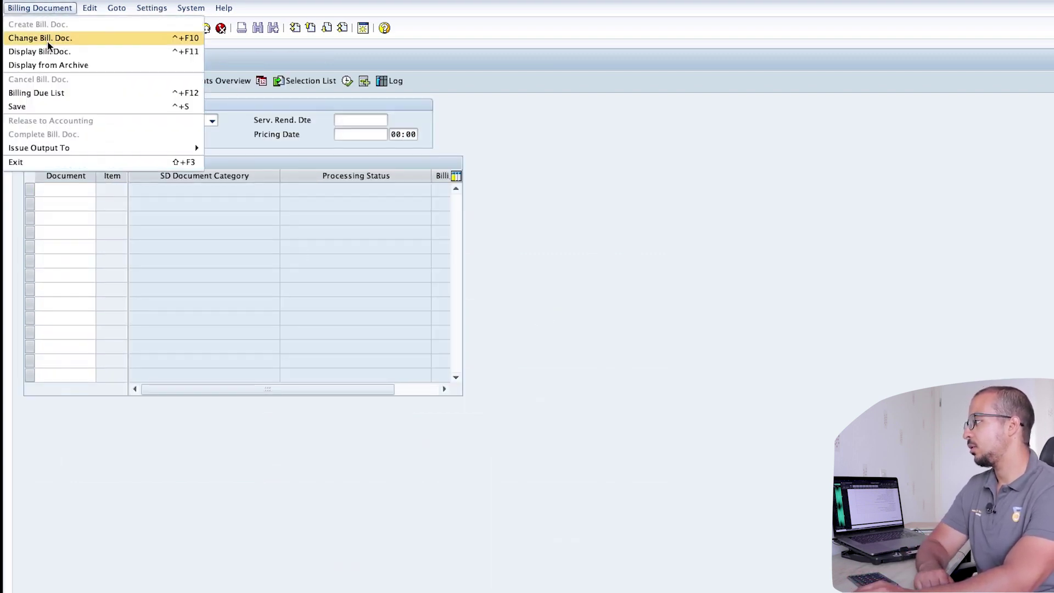
click(52, 49)
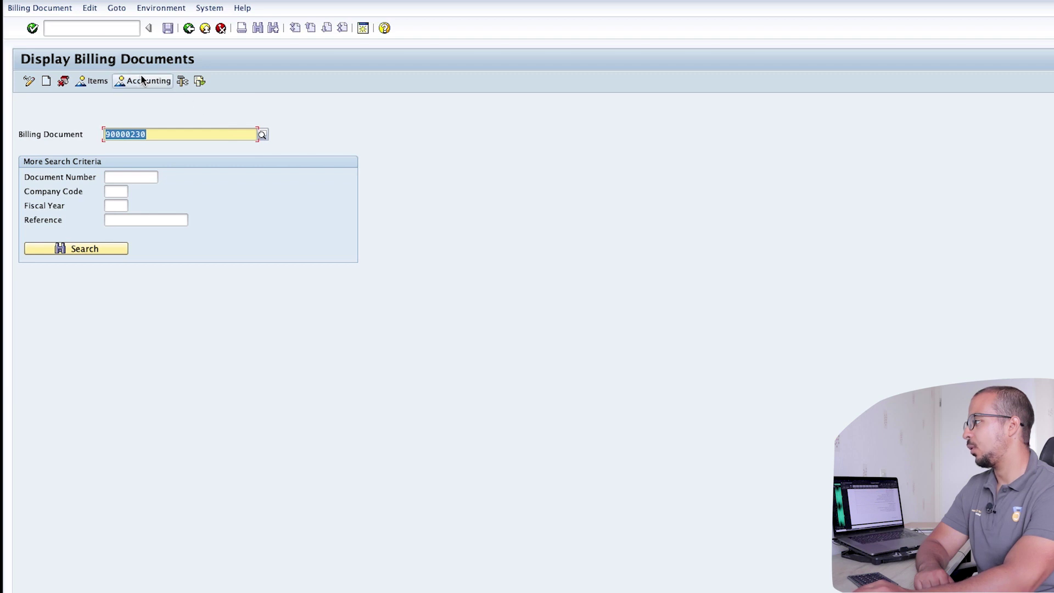
click(146, 80)
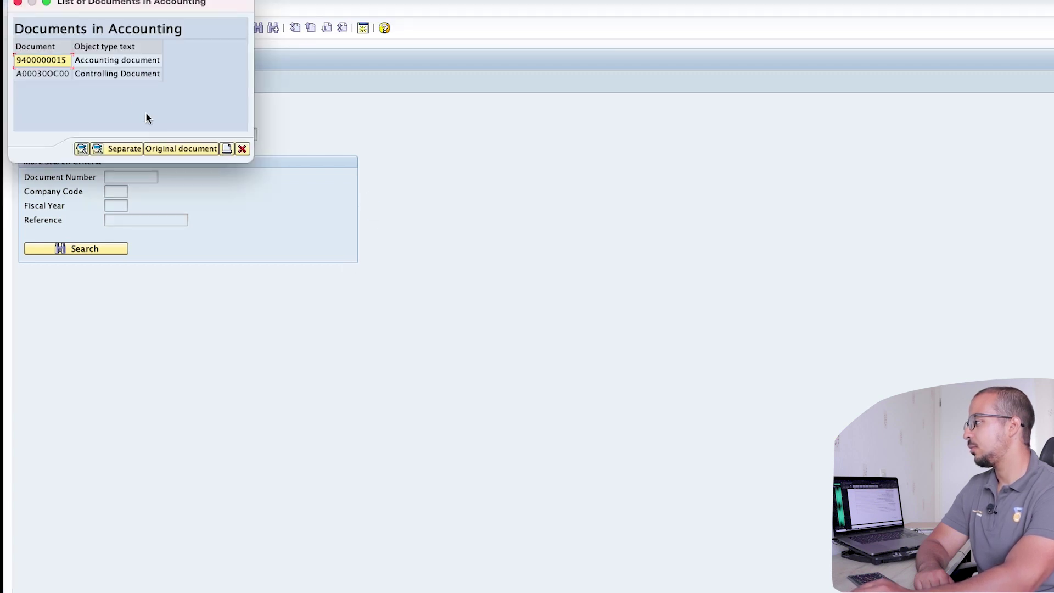
double_click(116, 61)
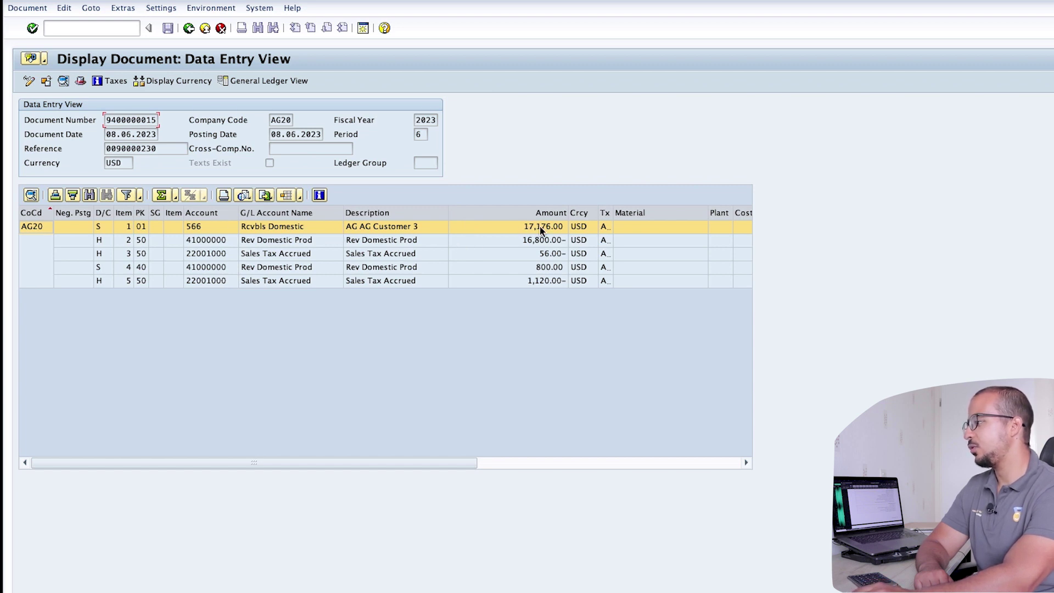
click(547, 256)
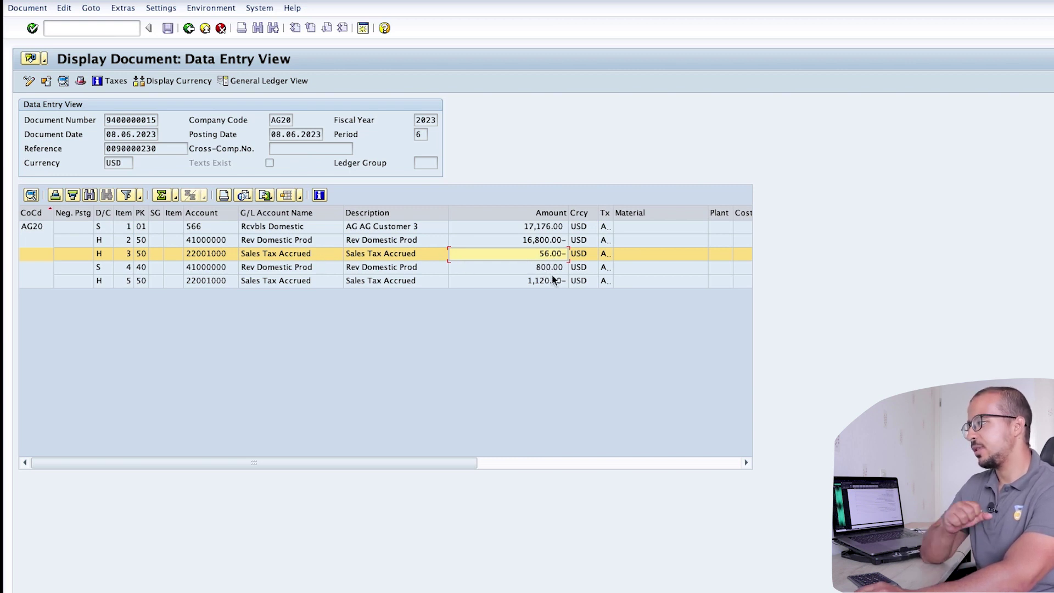
click(528, 282)
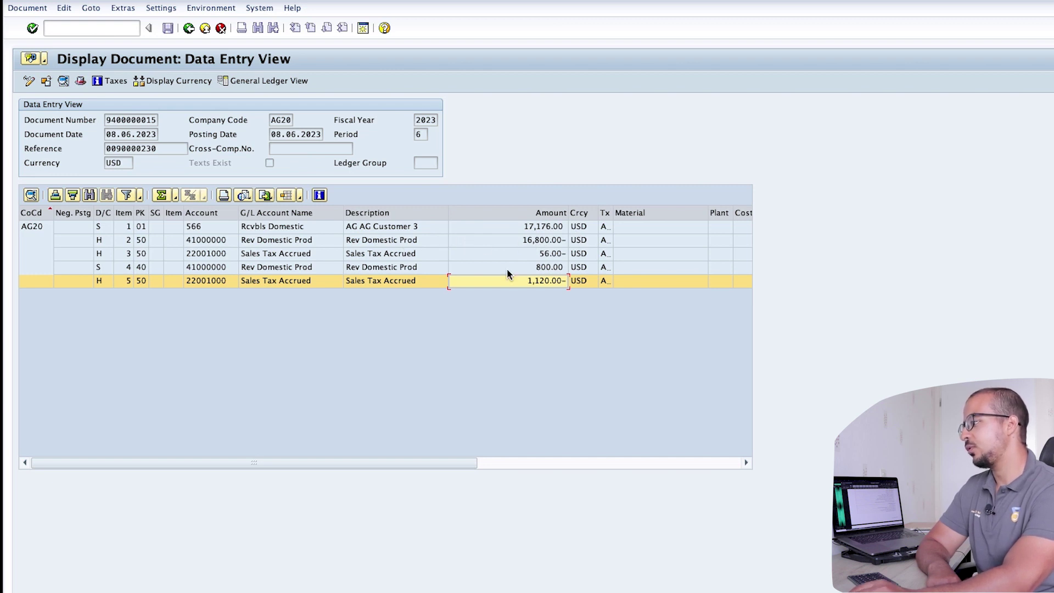
click(416, 270)
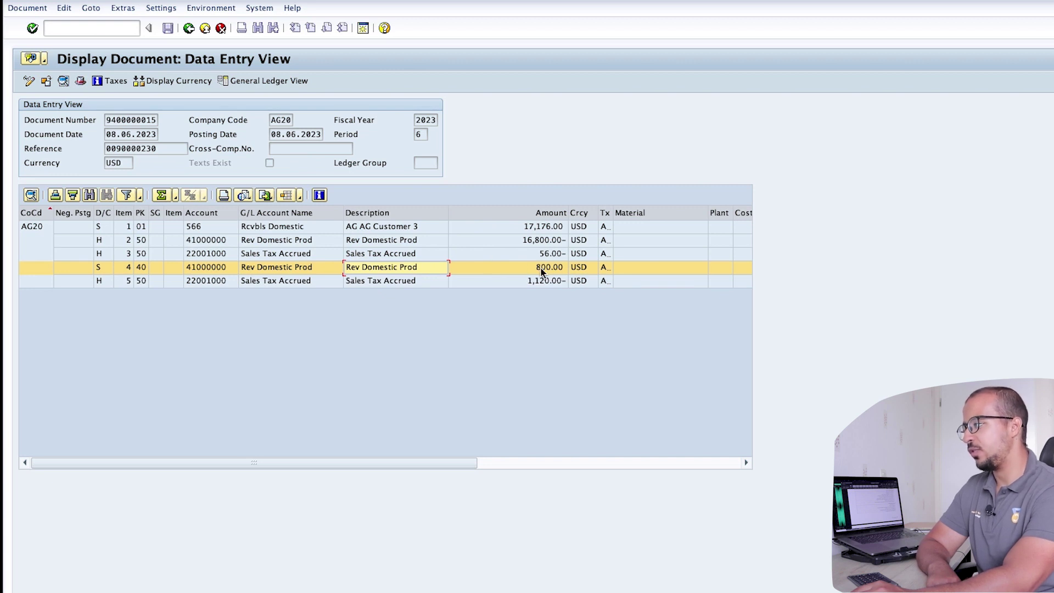
click(523, 258)
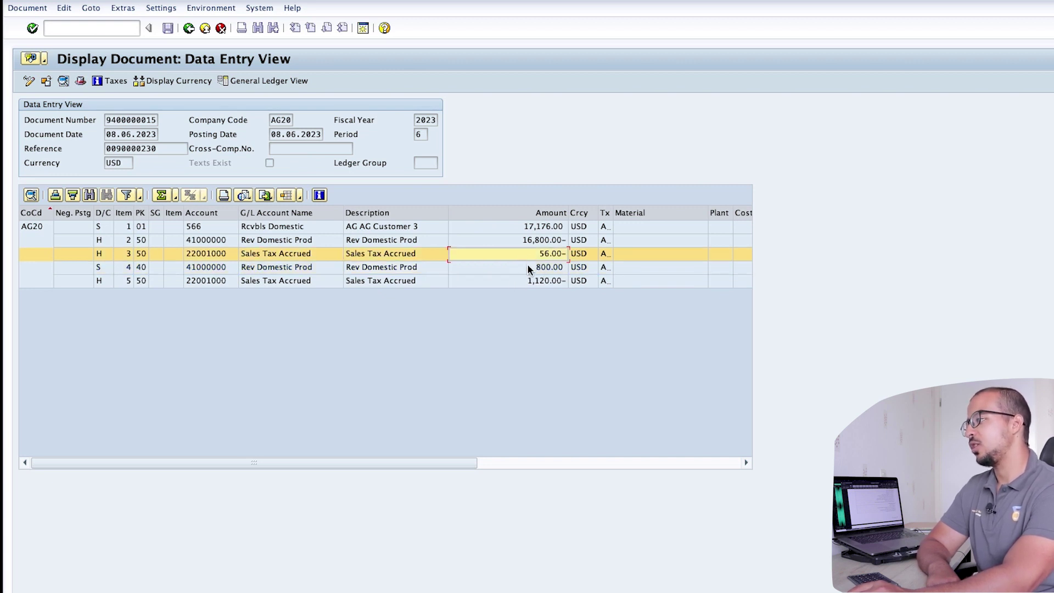
click(525, 280)
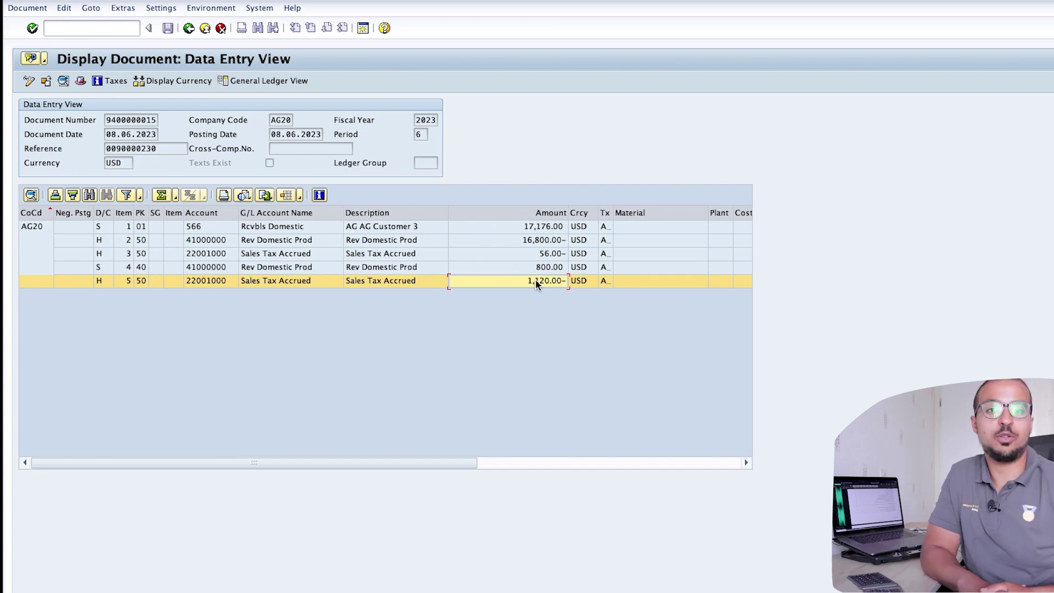